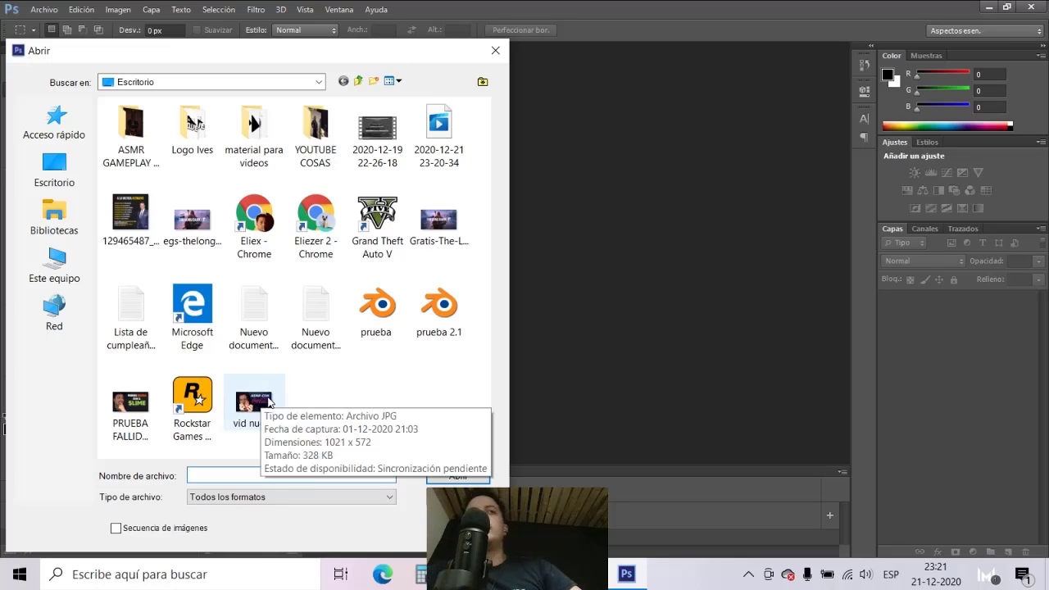
Select and open PRUEBA FALLIDA SLIME.jpg from the Escritorio (desktop) folder
left_click(146, 400)
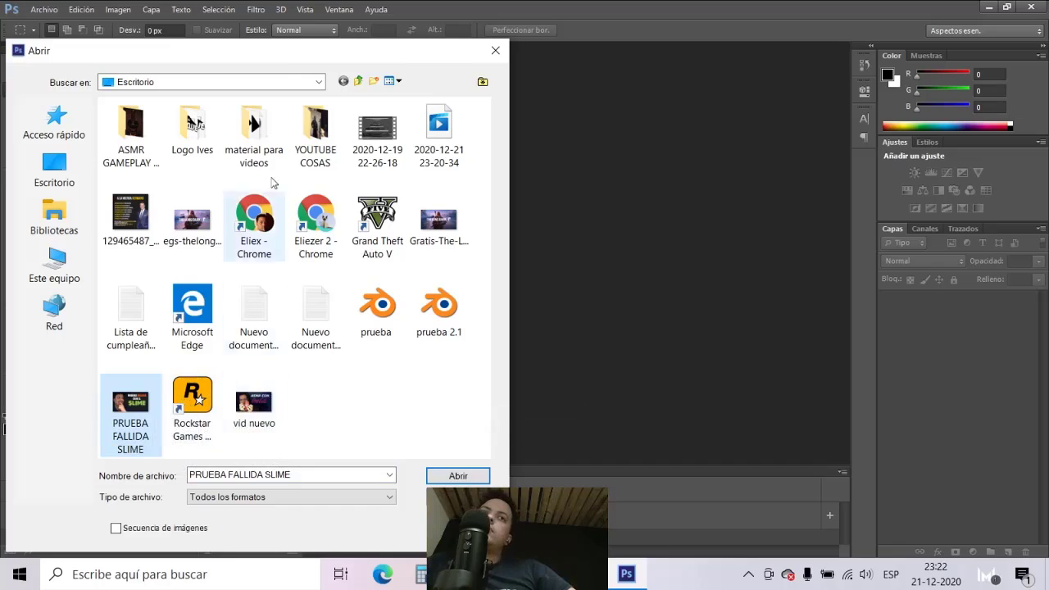
left_click_drag(283, 54, 393, 36)
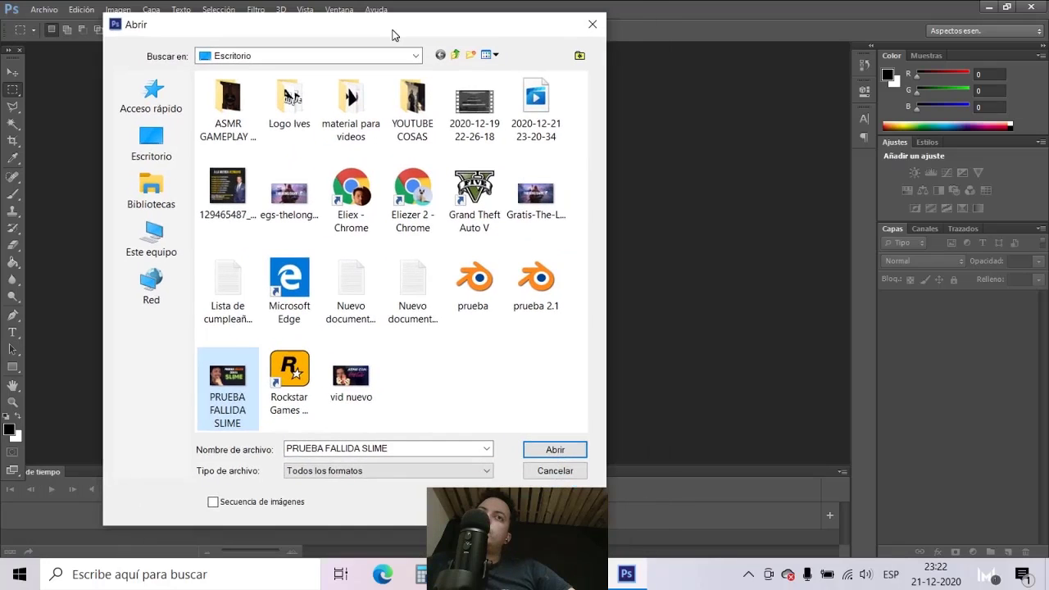
double_click(240, 364)
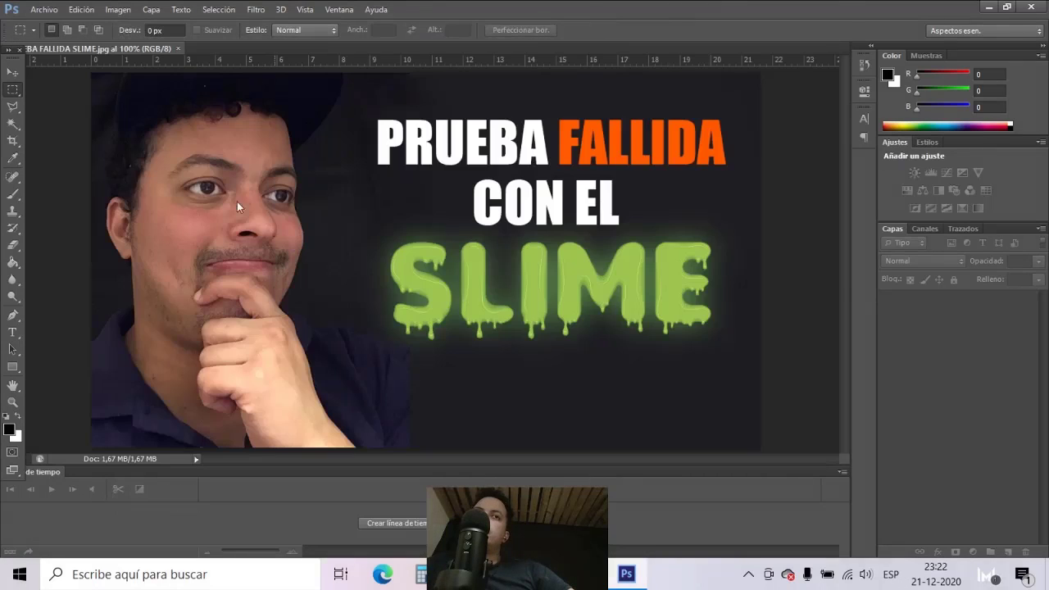
Fit the image in the window and add a new empty layer, Capa 1
key("ctrl+minus")
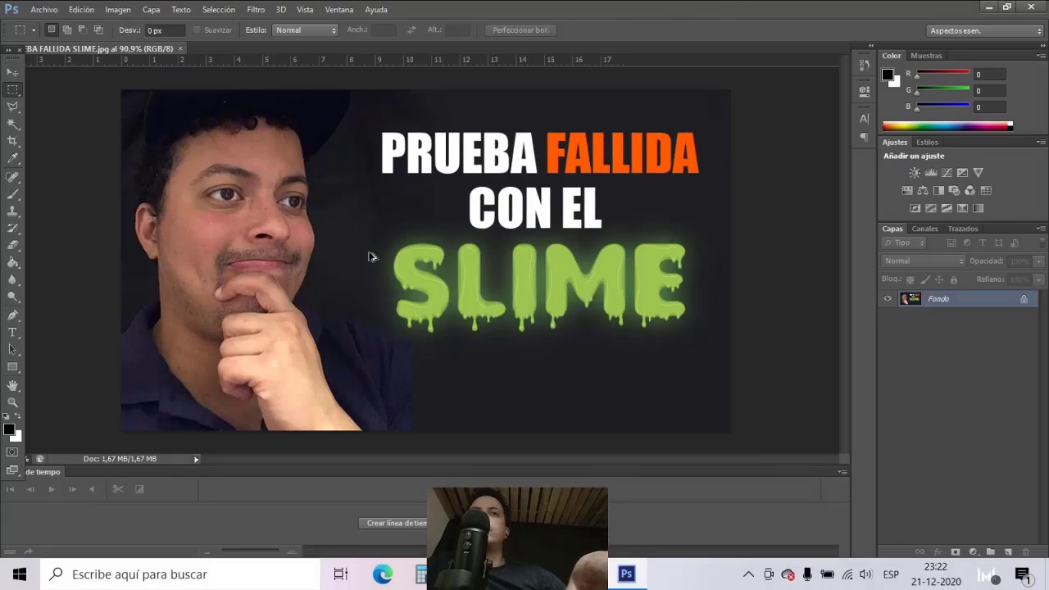
key("ctrl+minus")
key("ctrl+plus")
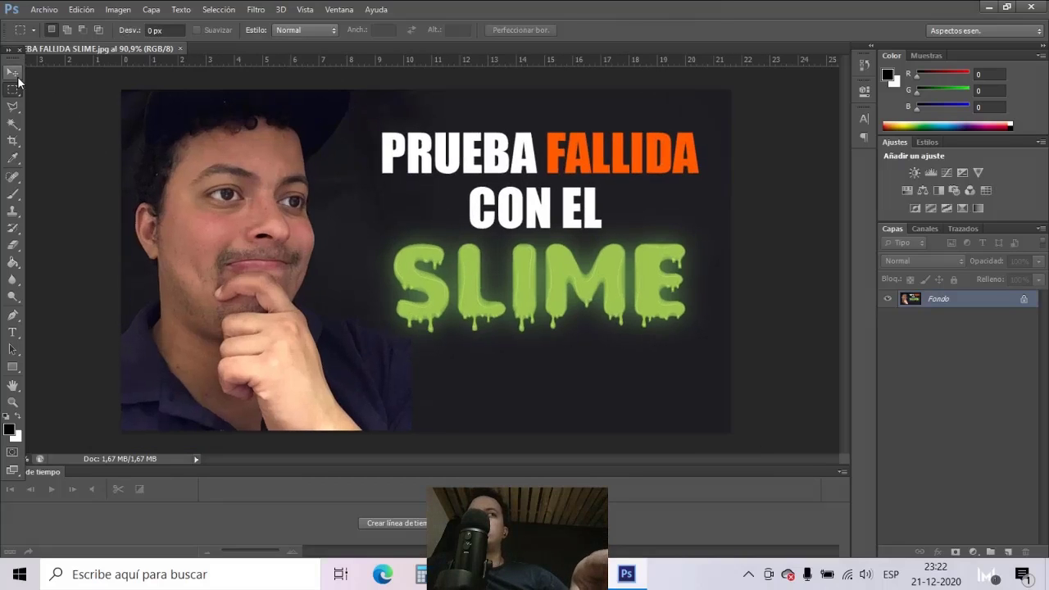
left_click(12, 72)
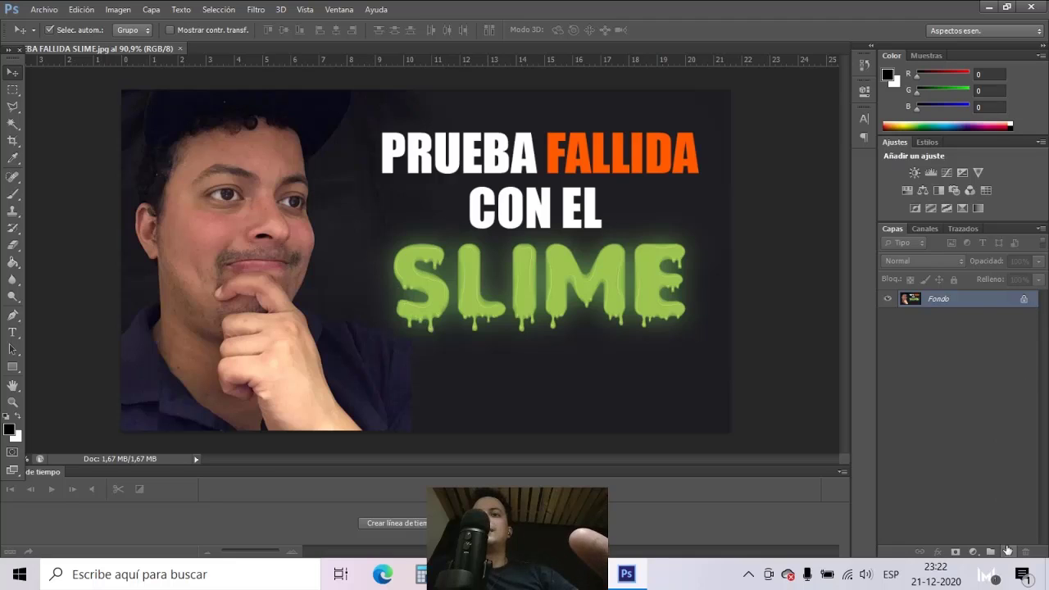
left_click(1007, 551)
Convert the locked Fondo background into Capa 0 and hide it
left_click(1025, 318)
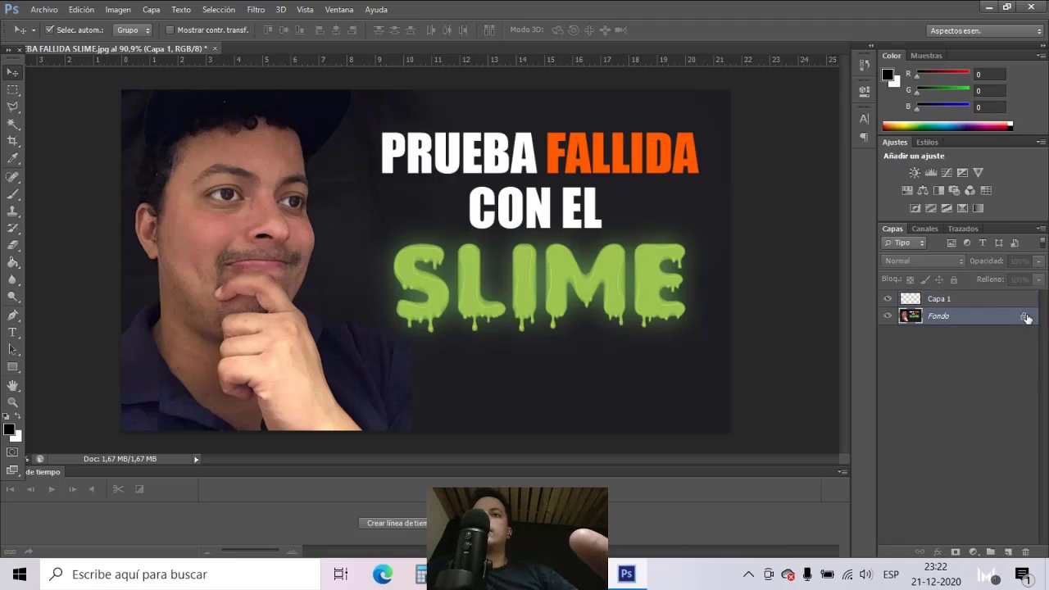
double_click(1026, 318)
left_click(576, 155)
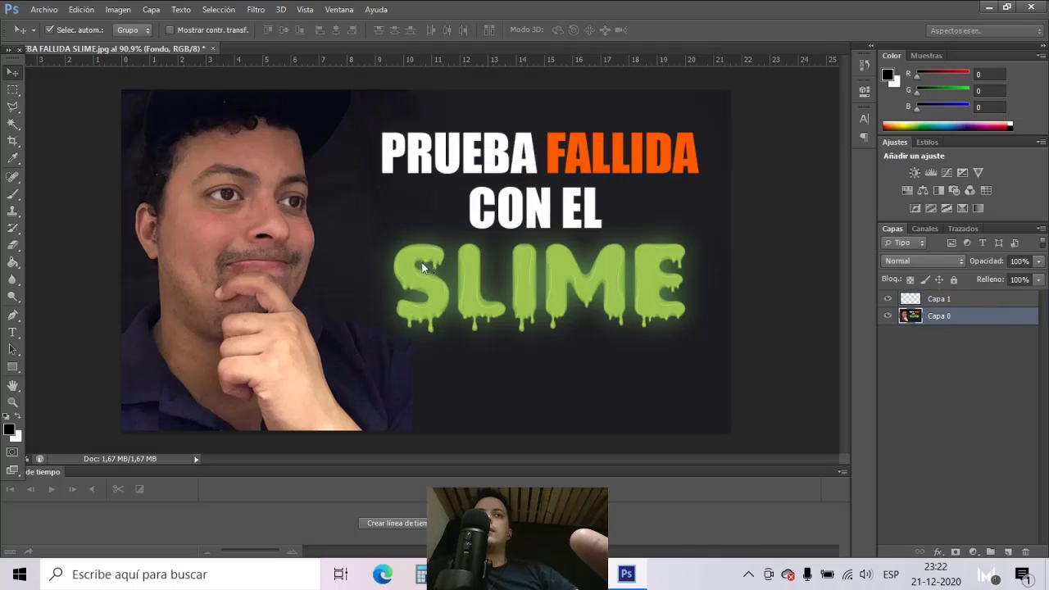
left_click(117, 12)
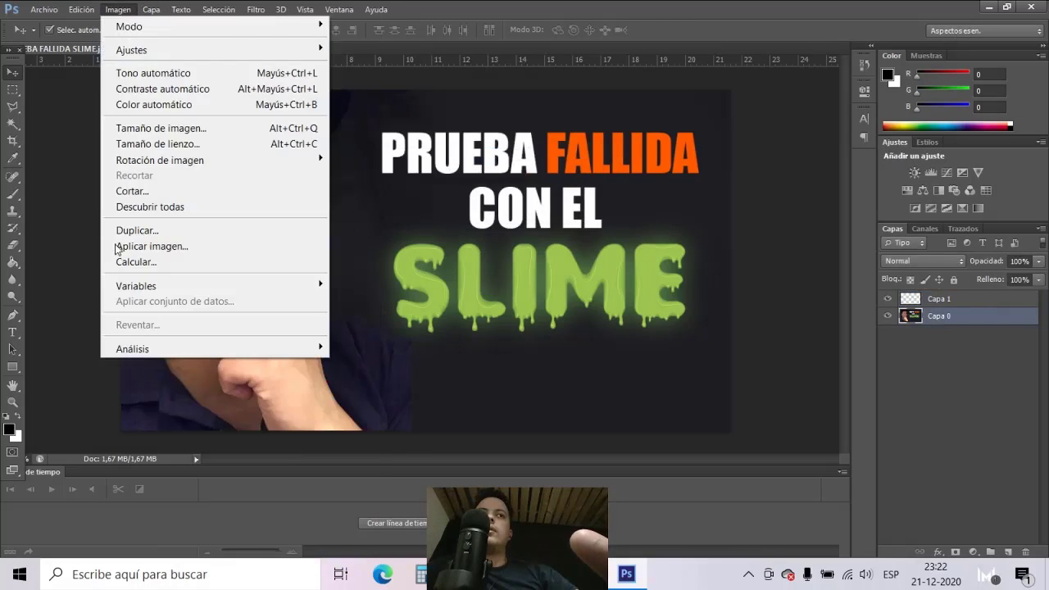
left_click(52, 209)
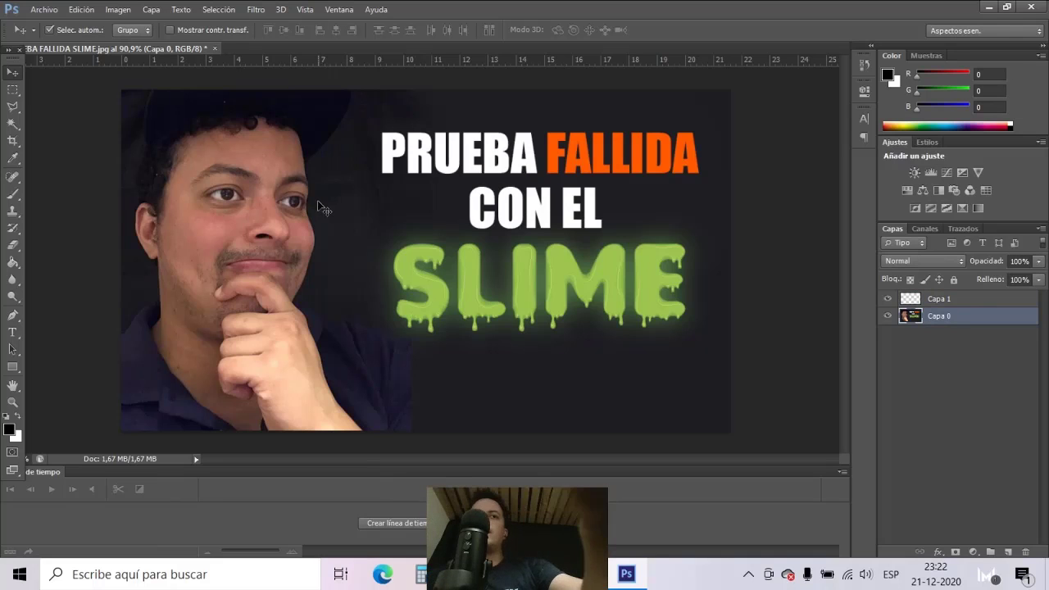
left_click(887, 316)
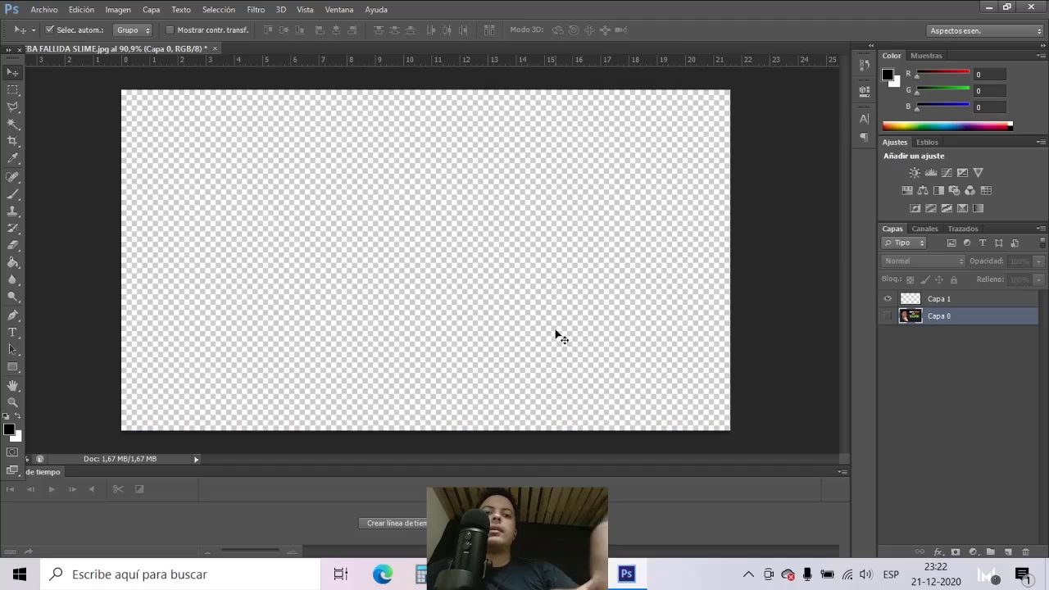
Fill Capa 1 with solid black using the Paint Bucket
key("g")
left_click(171, 343)
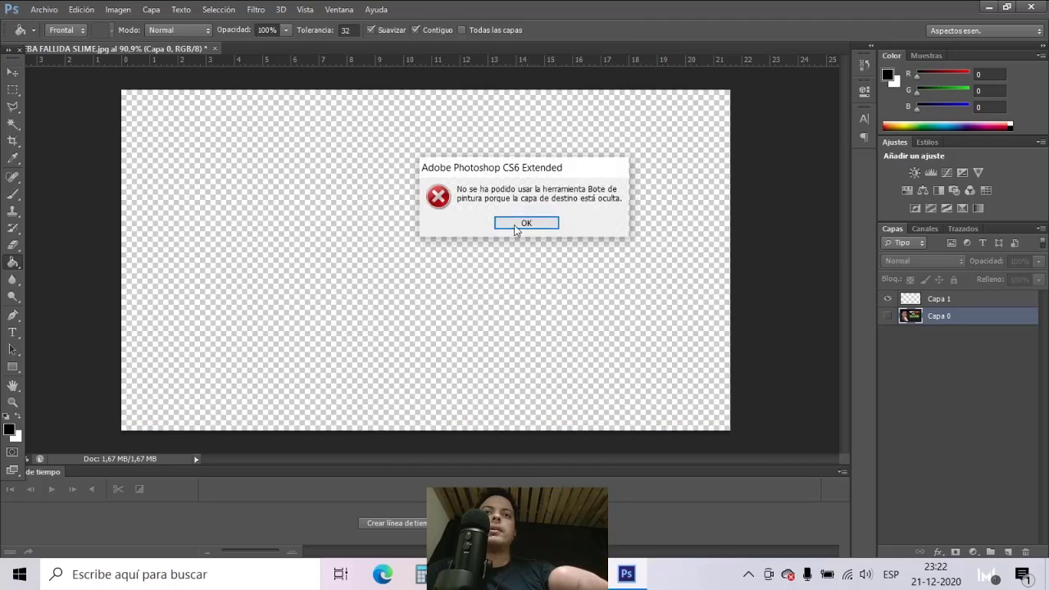
left_click(516, 226)
left_click(986, 306)
left_click(385, 324)
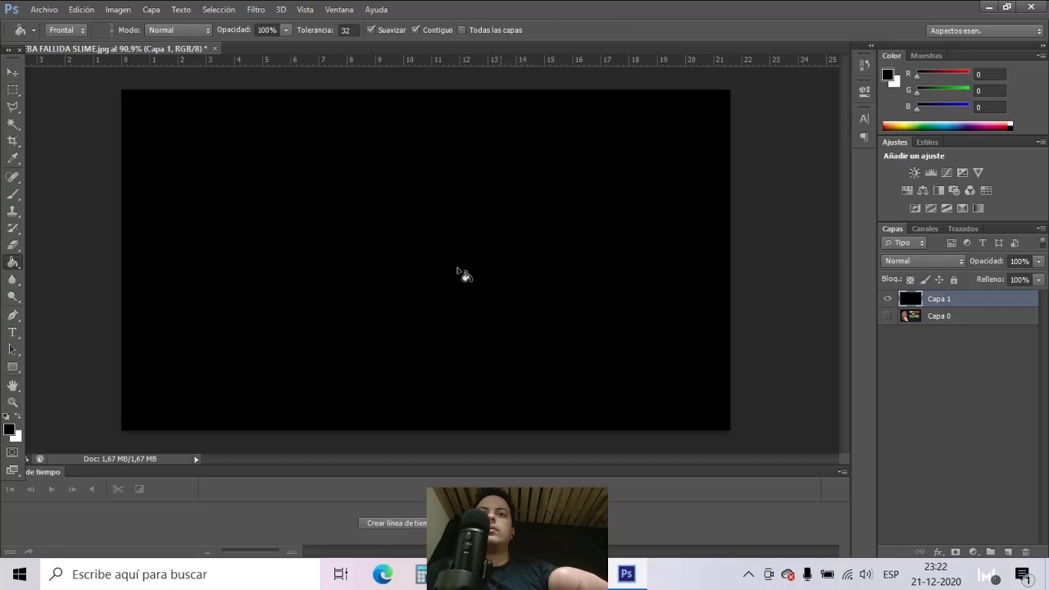
key("v")
Bring up Imagen > Tamaño de imagen, showing 1021 × 572 pixels
scroll(463, 291, "down", 2)
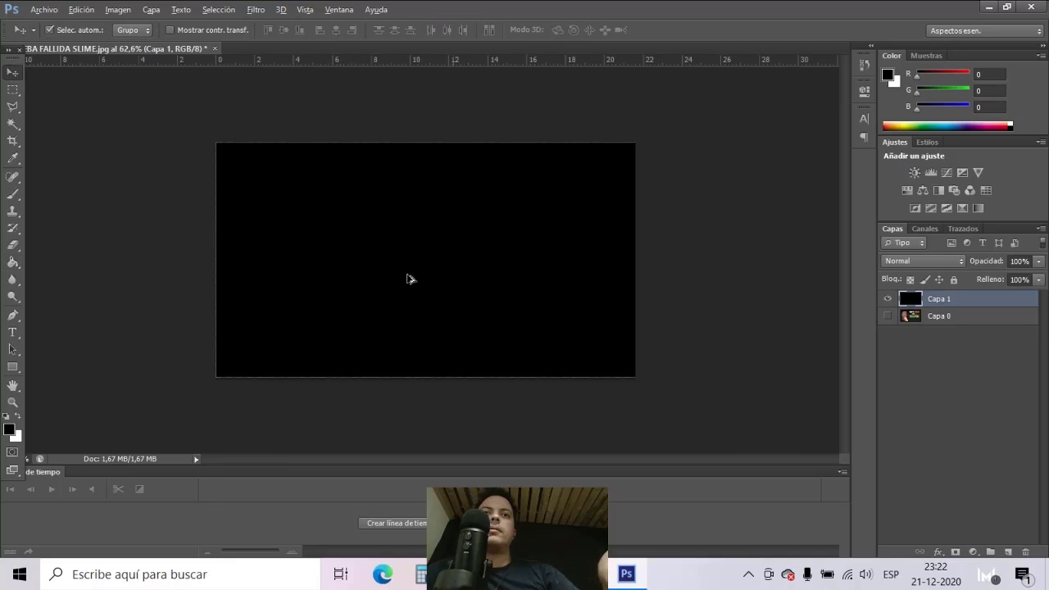
scroll(417, 267, "up", 1)
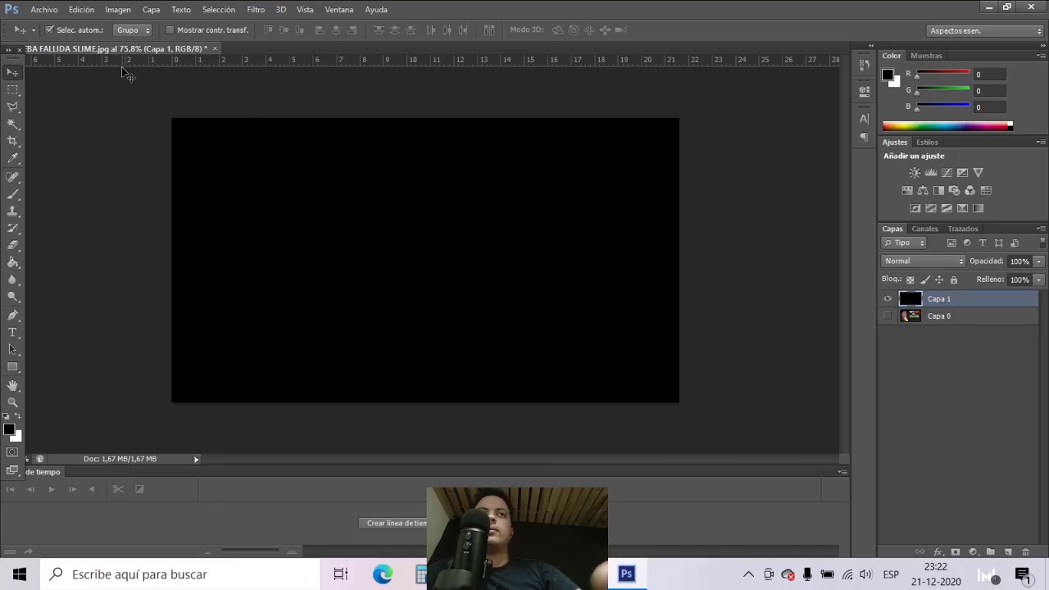
left_click(123, 11)
mouse_move(163, 26)
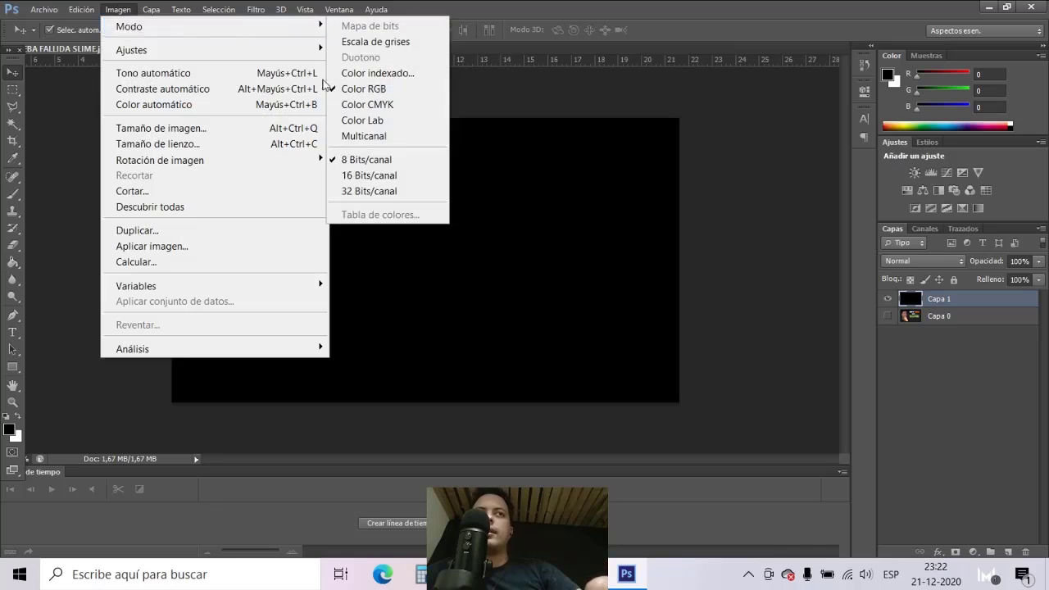
left_click(47, 124)
left_click(118, 9)
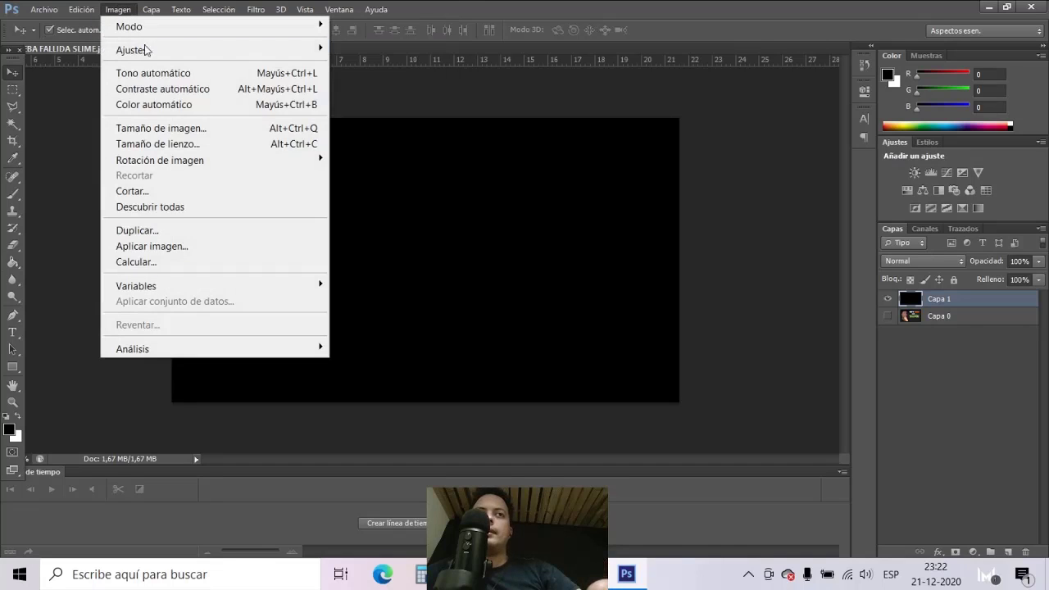
left_click(190, 131)
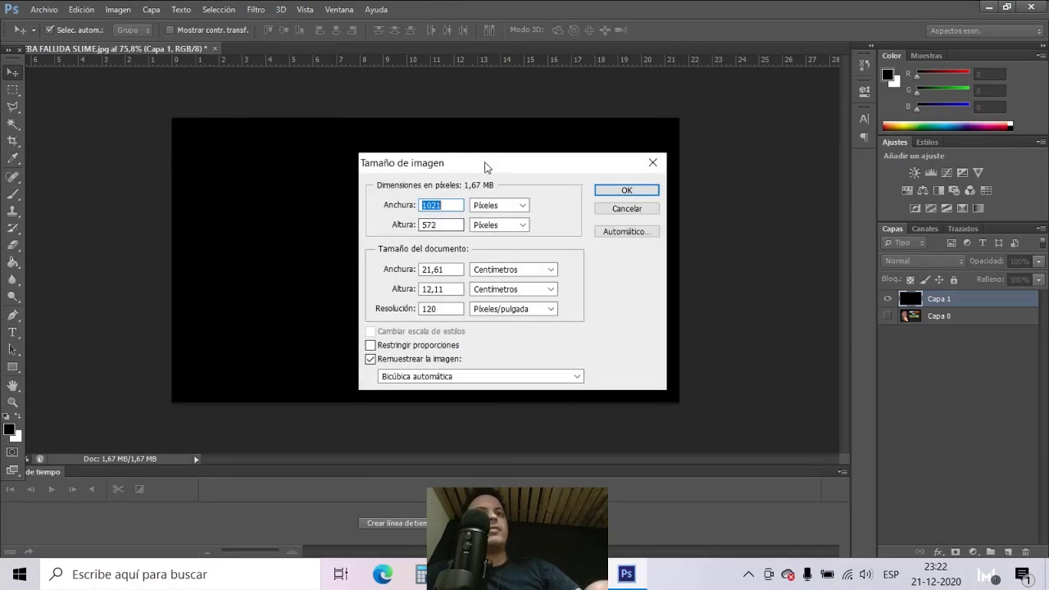
Keep Píxeles as the width unit and cancel the Image Size dialog without resizing
left_click_drag(485, 164, 369, 127)
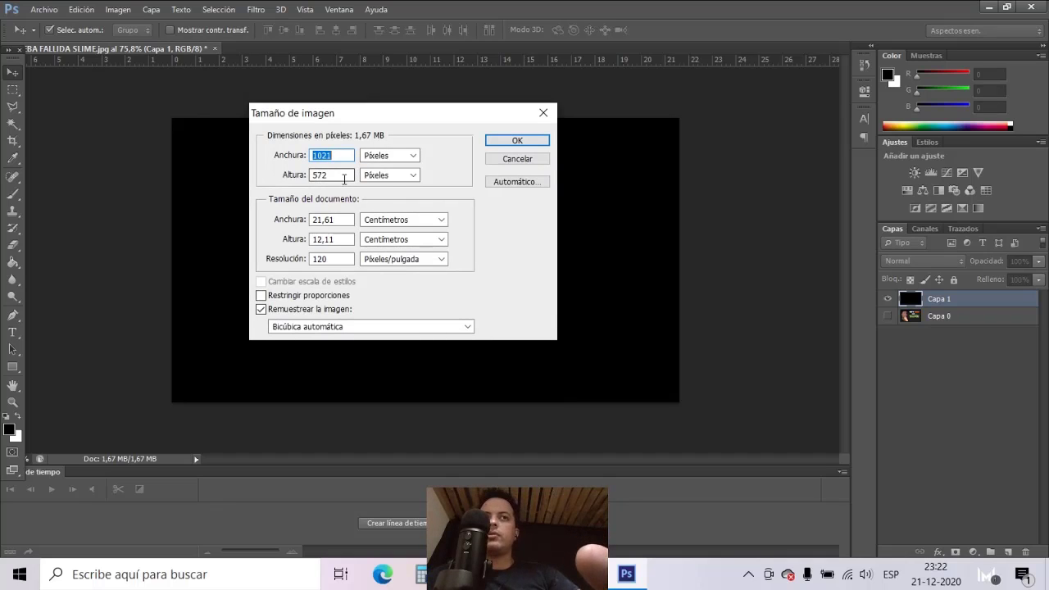
left_click(412, 156)
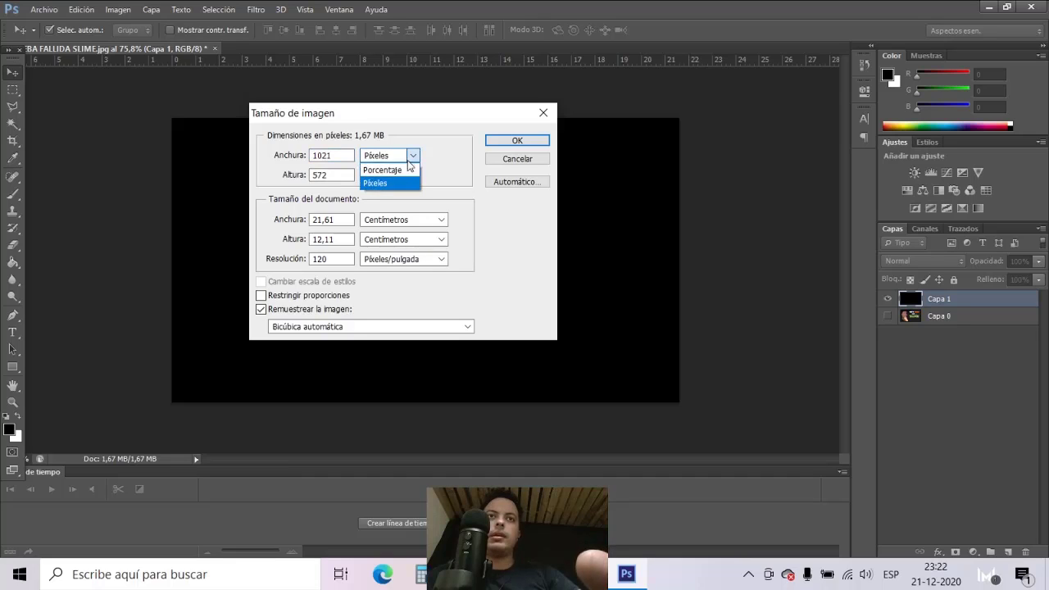
left_click(301, 189)
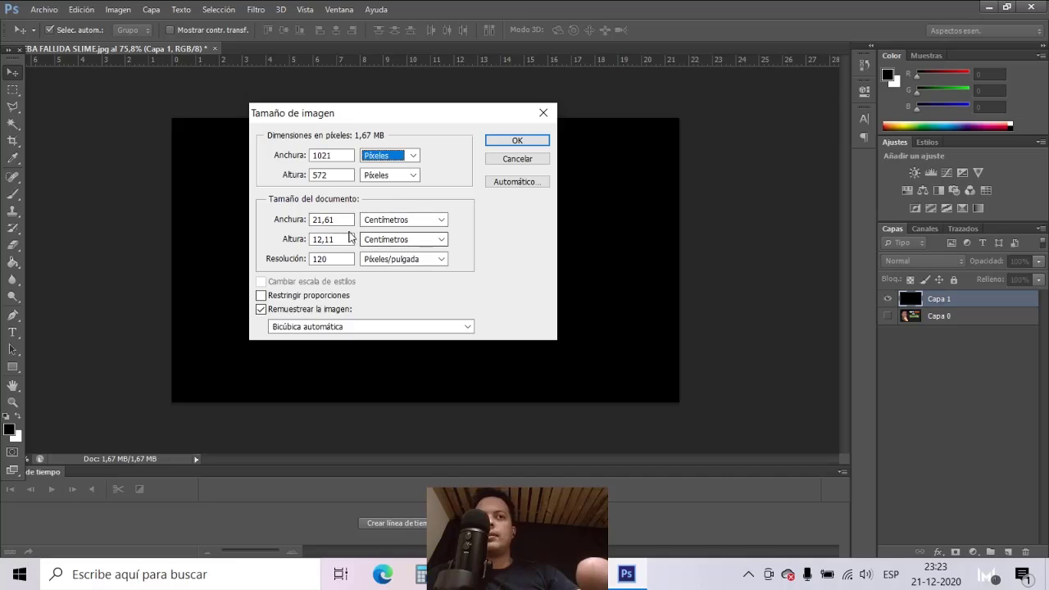
left_click(507, 162)
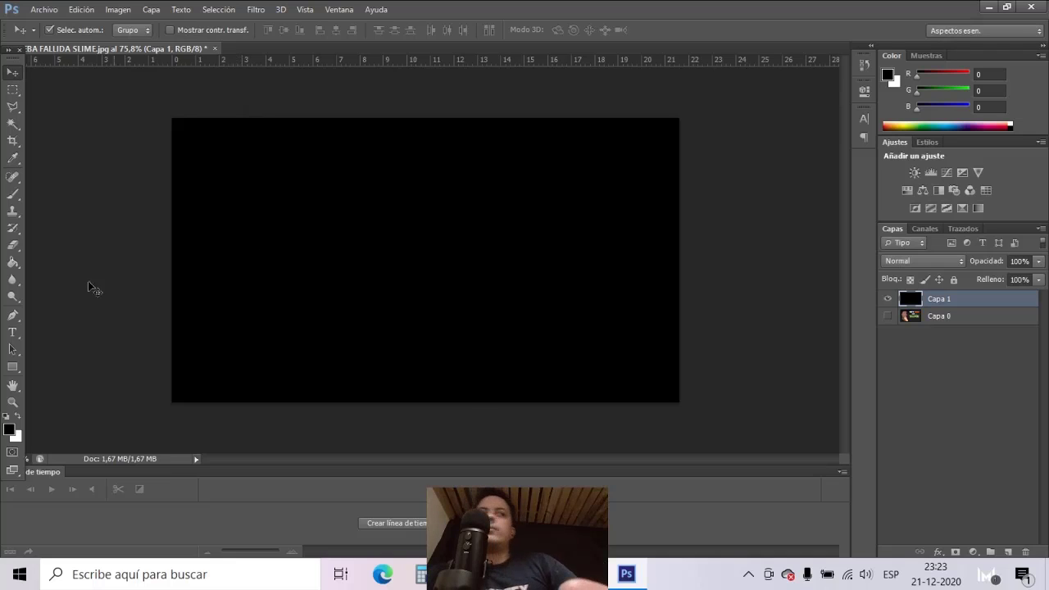
Type the title 'ELIEX ASMR' in white on the black canvas
left_click(20, 327)
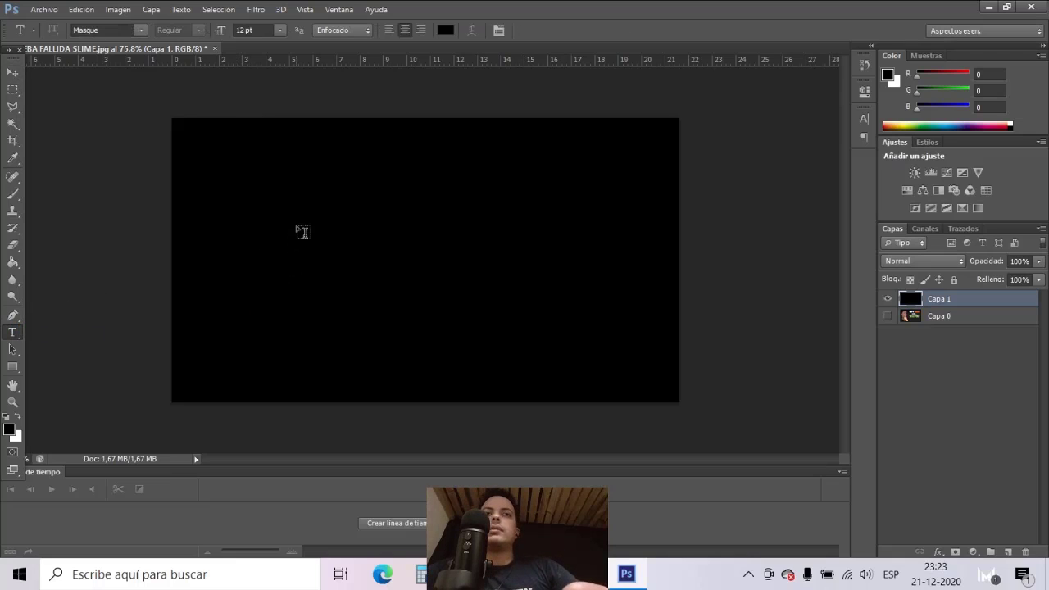
left_click(445, 30)
left_click_drag(366, 301, 279, 262)
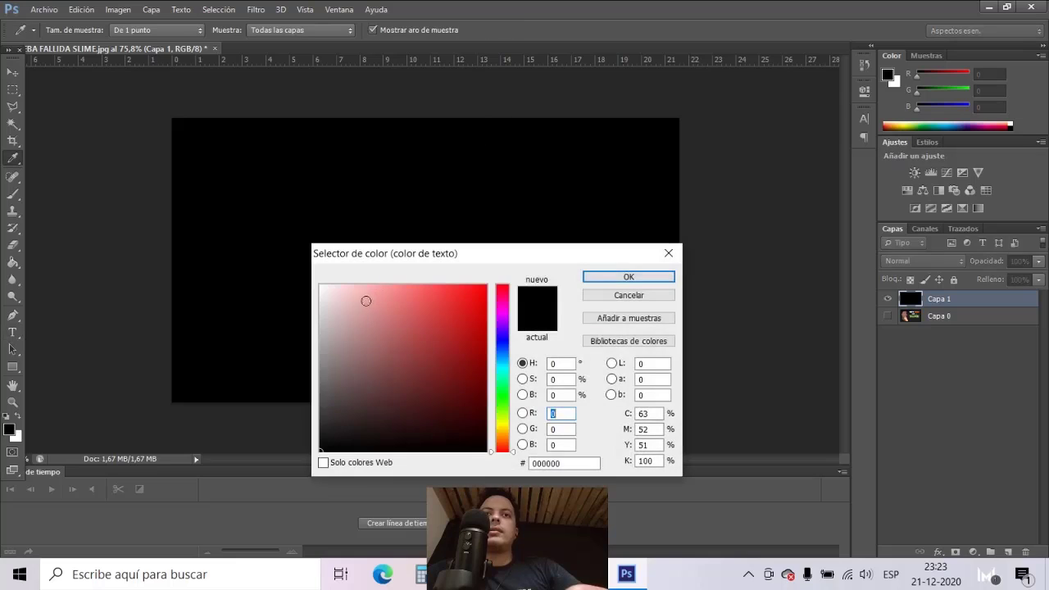
left_click_drag(385, 252, 288, 201)
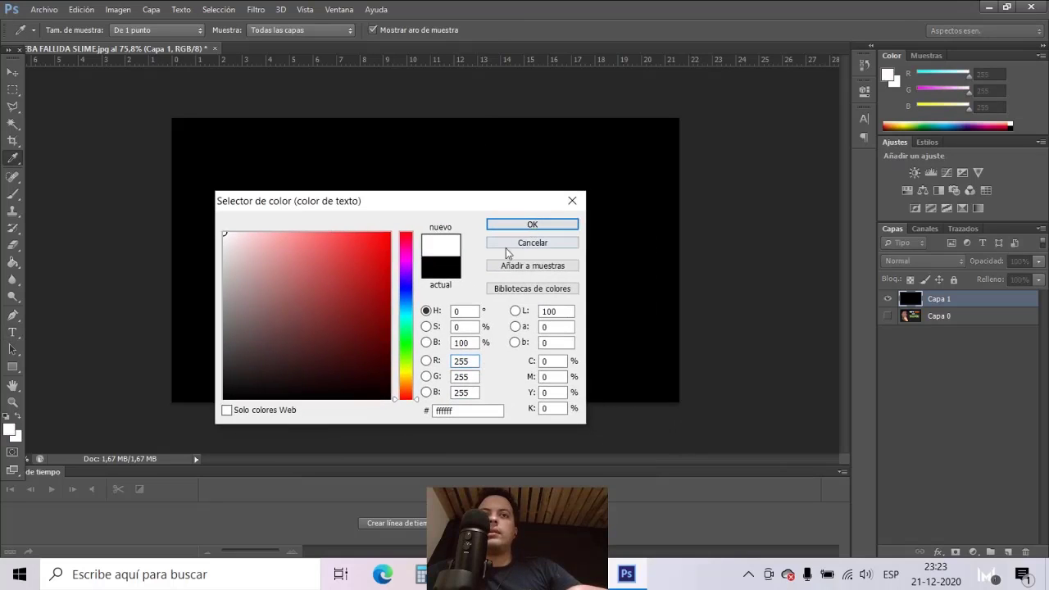
key("Return")
left_click(357, 234)
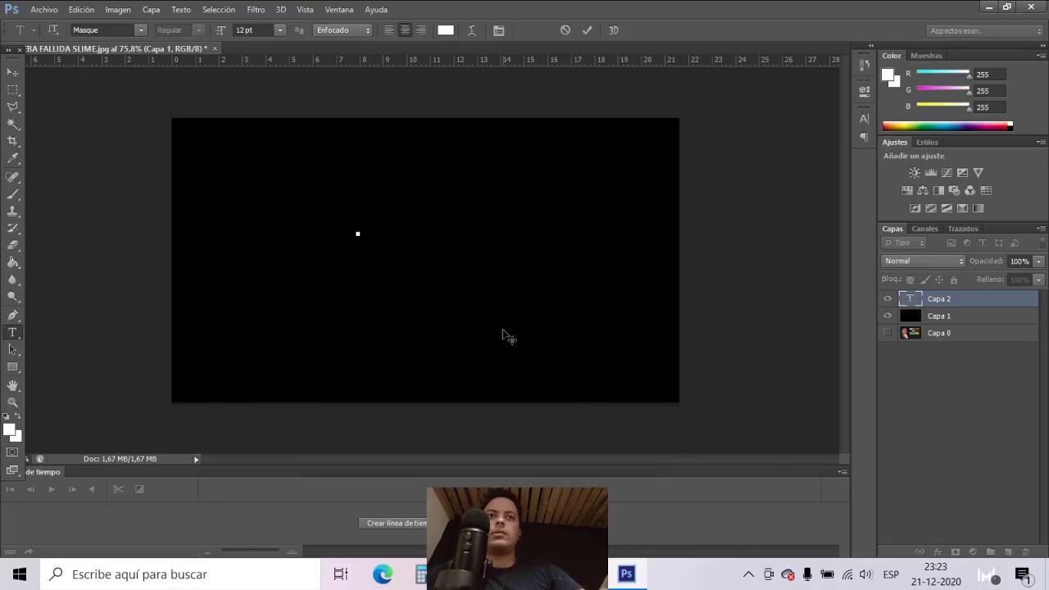
type("AUHSDK")
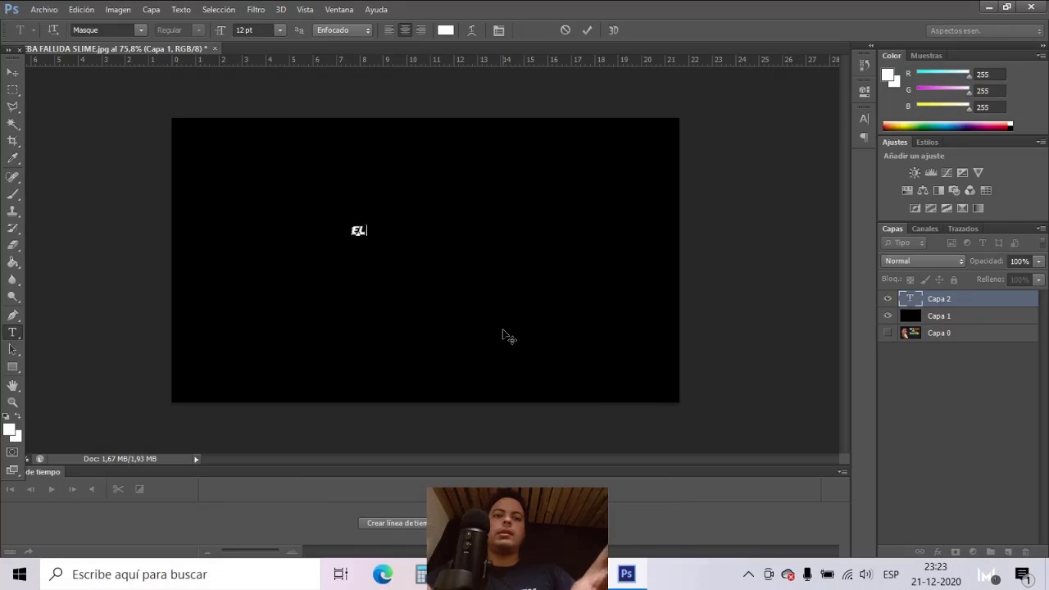
type("IEX.ASMR")
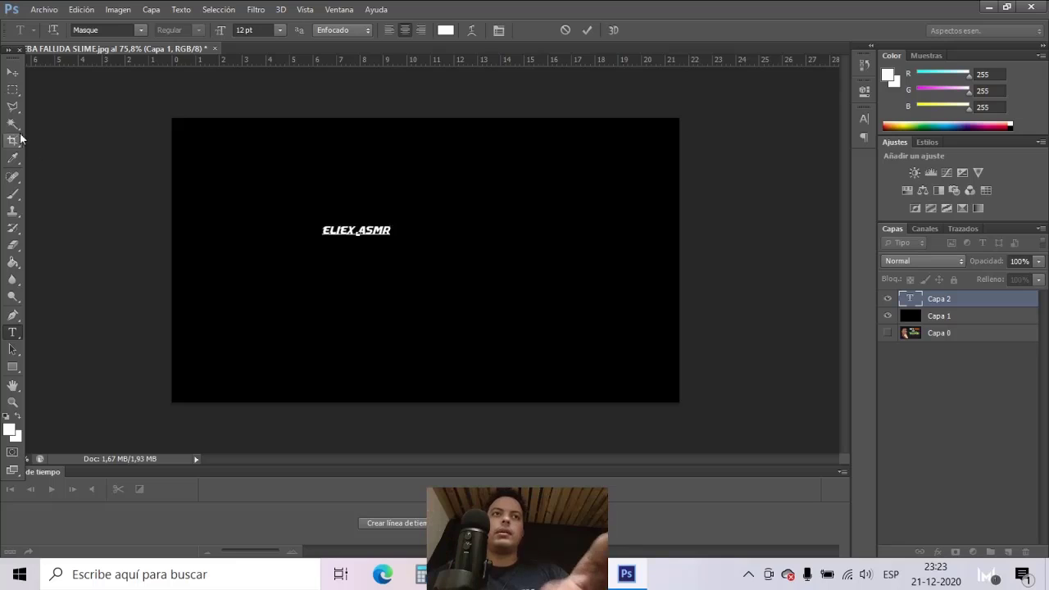
Enlarge the ELIEX ASMR text and centre it on the canvas
left_click(12, 68)
key("ctrl+t")
left_click_drag(400, 244, 585, 358)
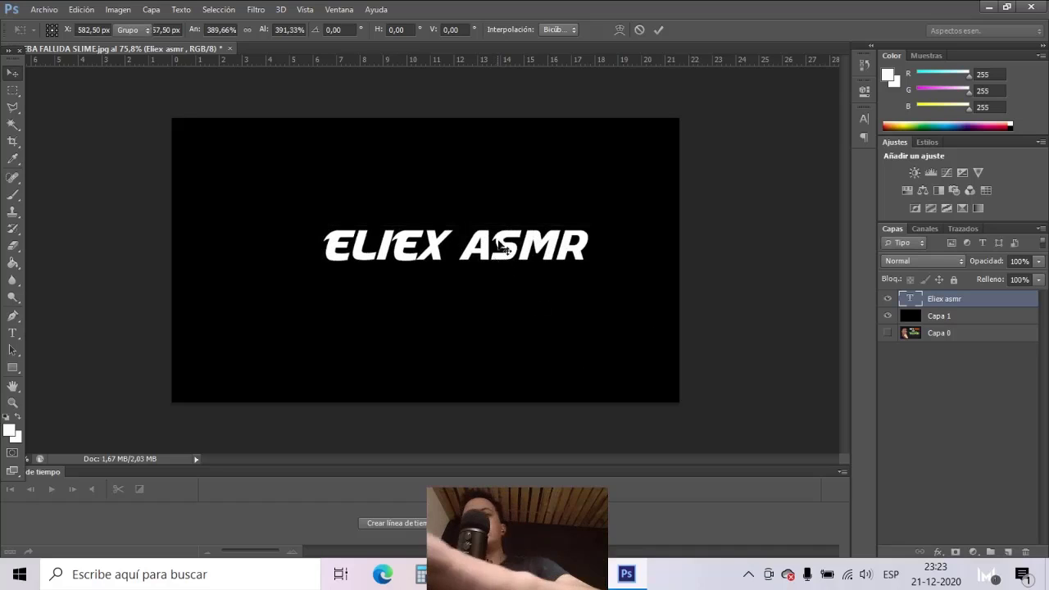
left_click_drag(499, 246, 465, 258)
key("Return")
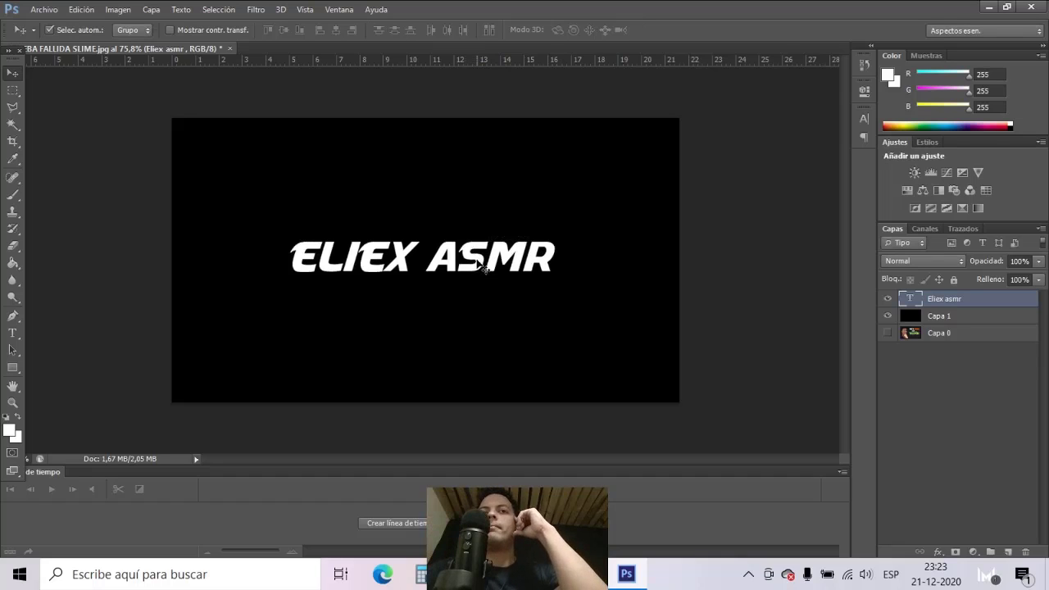
left_click_drag(481, 264, 475, 269)
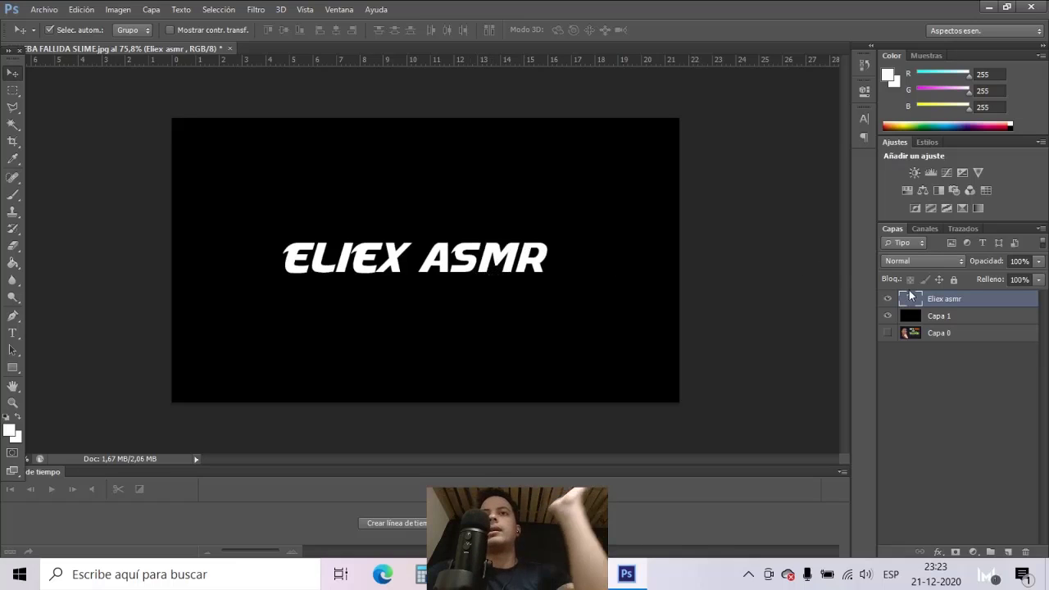
Change the title's font to Oswald
double_click(910, 297)
left_click(140, 29)
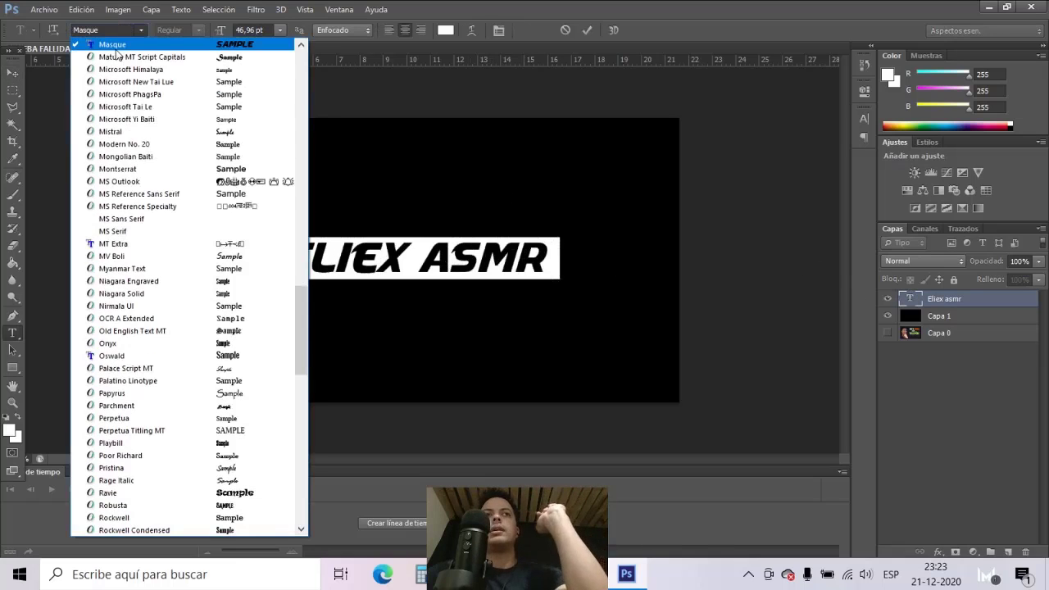
left_click(113, 30)
type("Oswald")
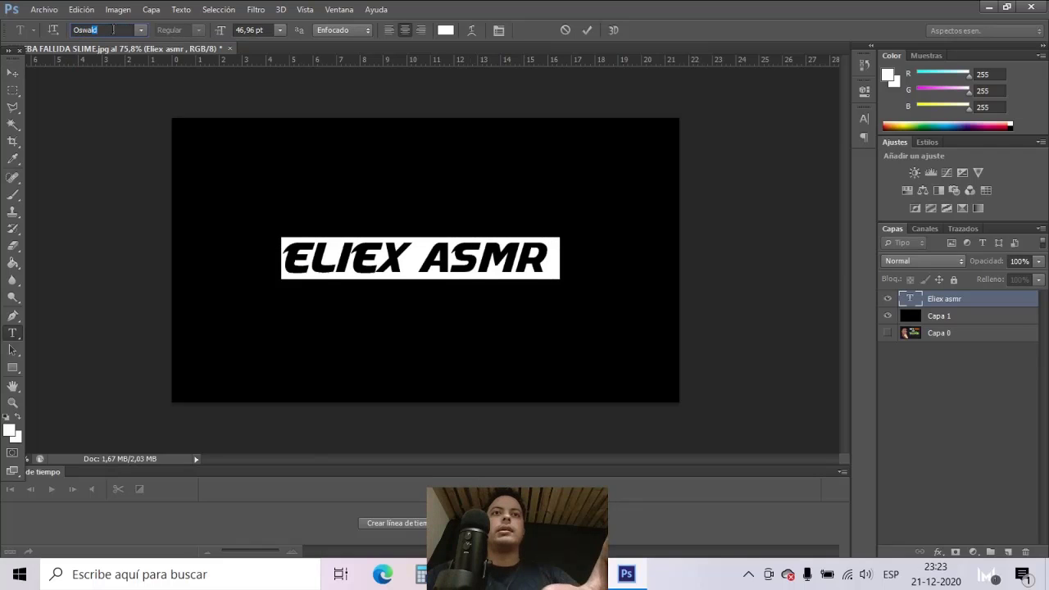
key("Return")
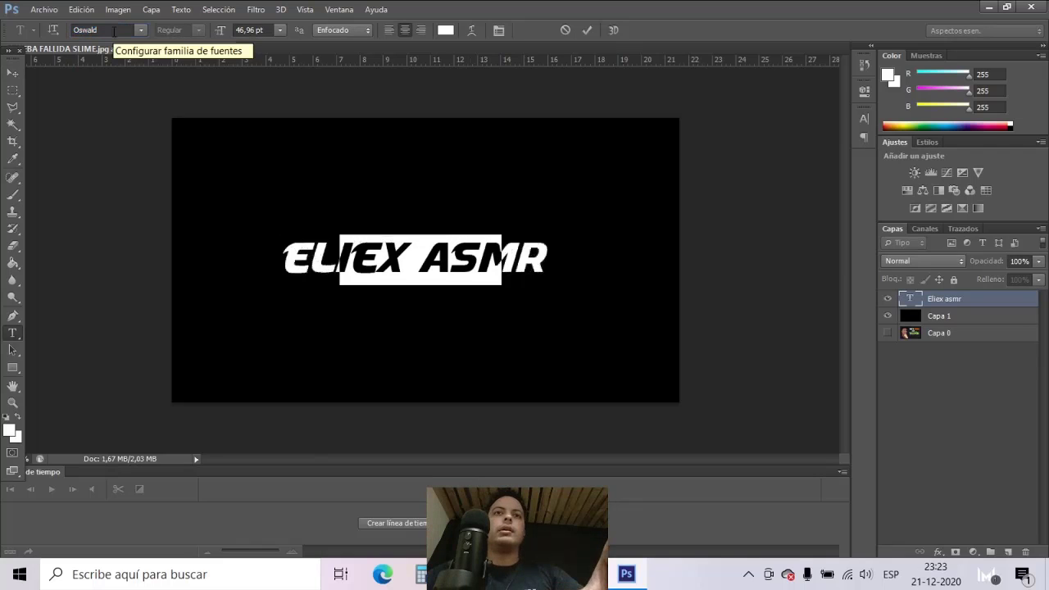
Move the title slightly lower and squash it vertically to about 83%
left_click(11, 75)
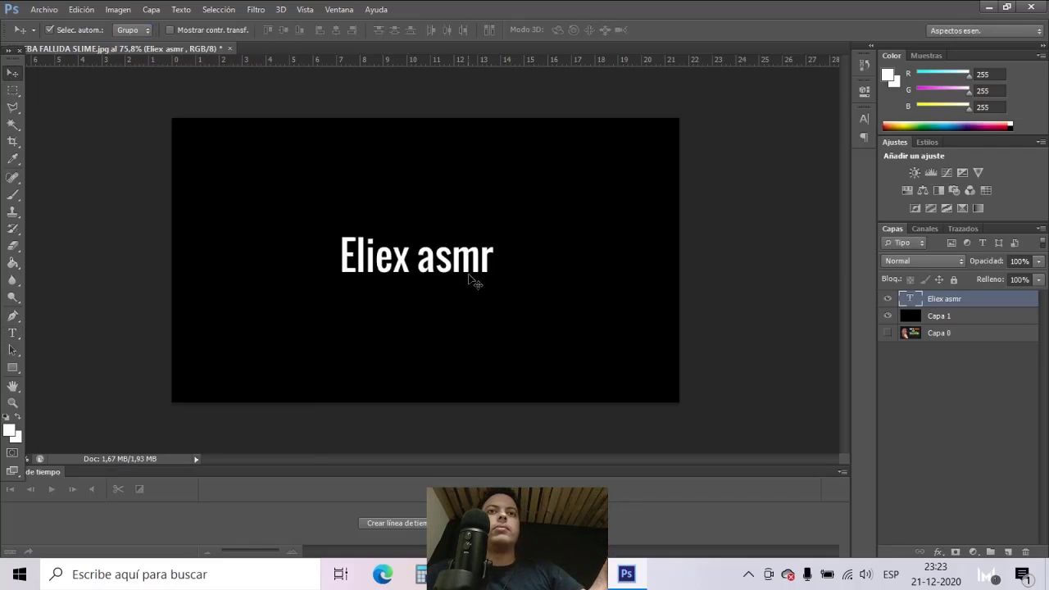
left_click_drag(474, 281, 474, 304)
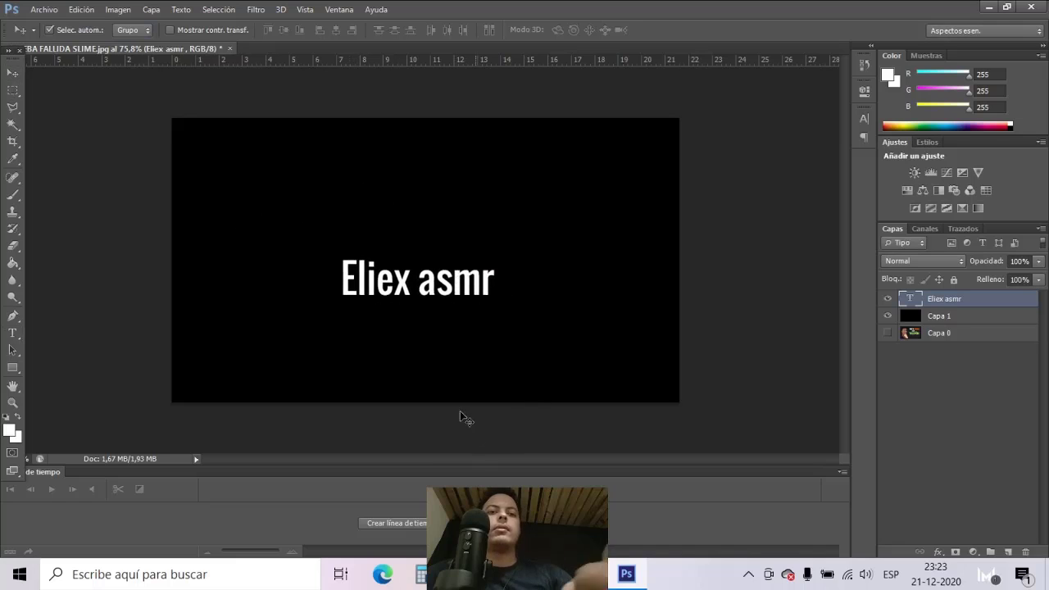
key("ctrl+t")
left_click_drag(426, 312, 426, 303)
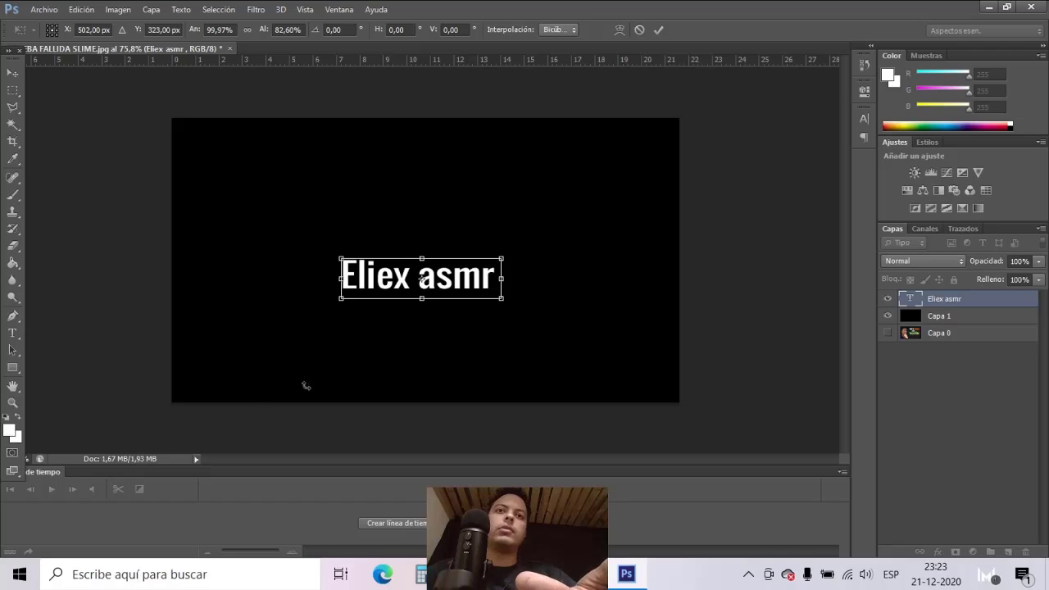
left_click_drag(423, 303, 422, 301)
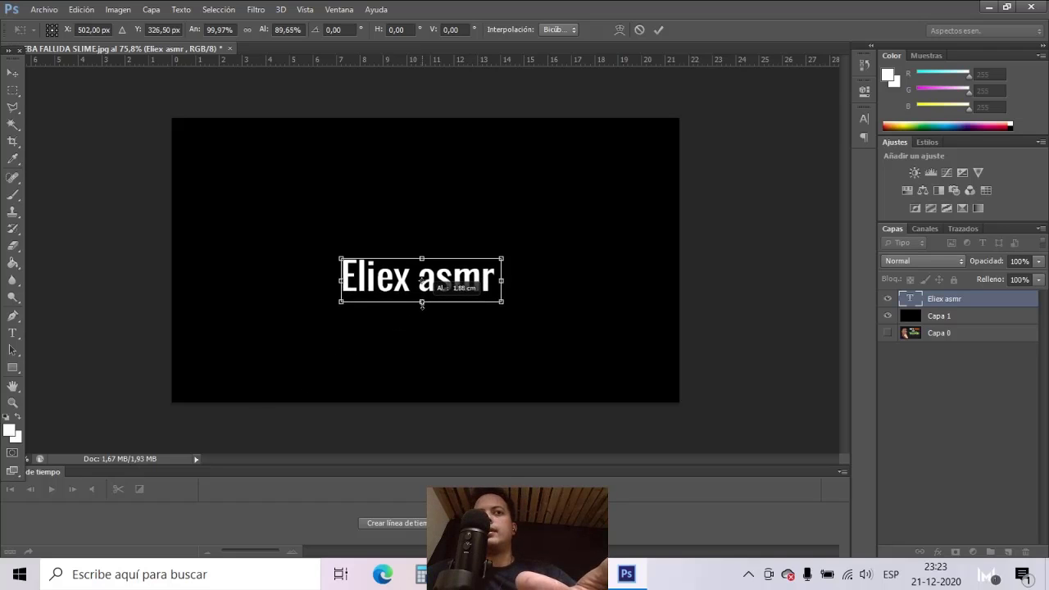
key("Return")
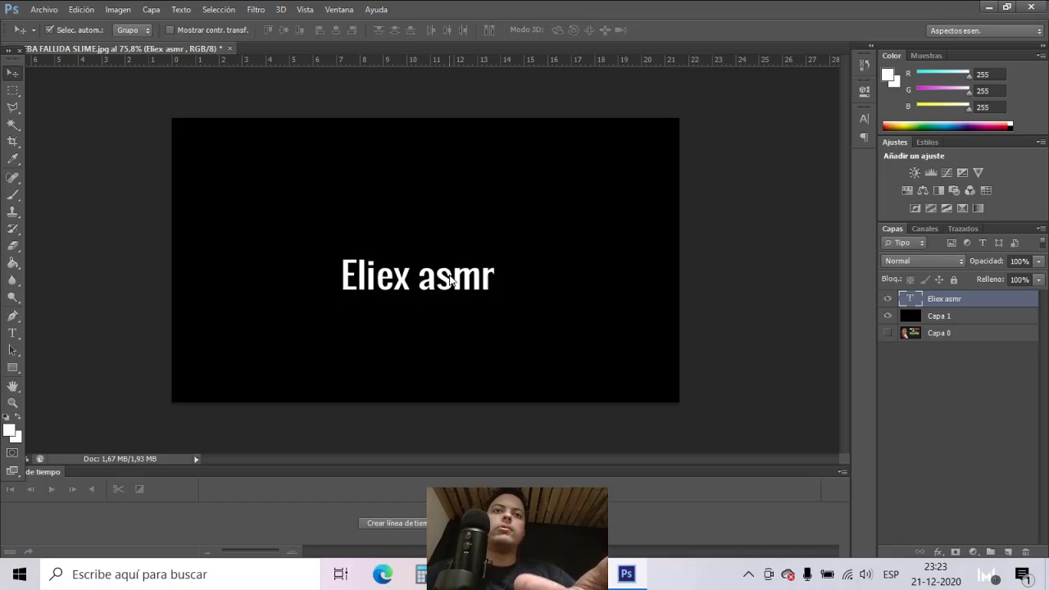
Enlarge the title to about 150% and recentre it on the canvas
mouse_move(456, 282)
left_mouse_down()
mouse_move(361, 194)
mouse_move(428, 218)
mouse_move(486, 261)
left_mouse_up()
key("ctrl+t")
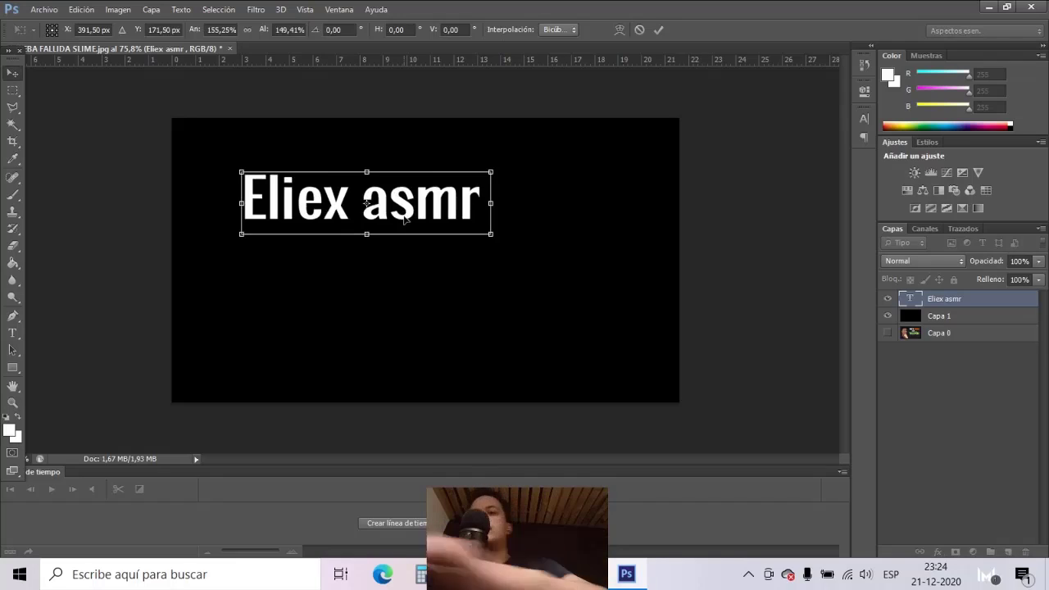
key("Return")
left_click_drag(403, 211, 482, 258)
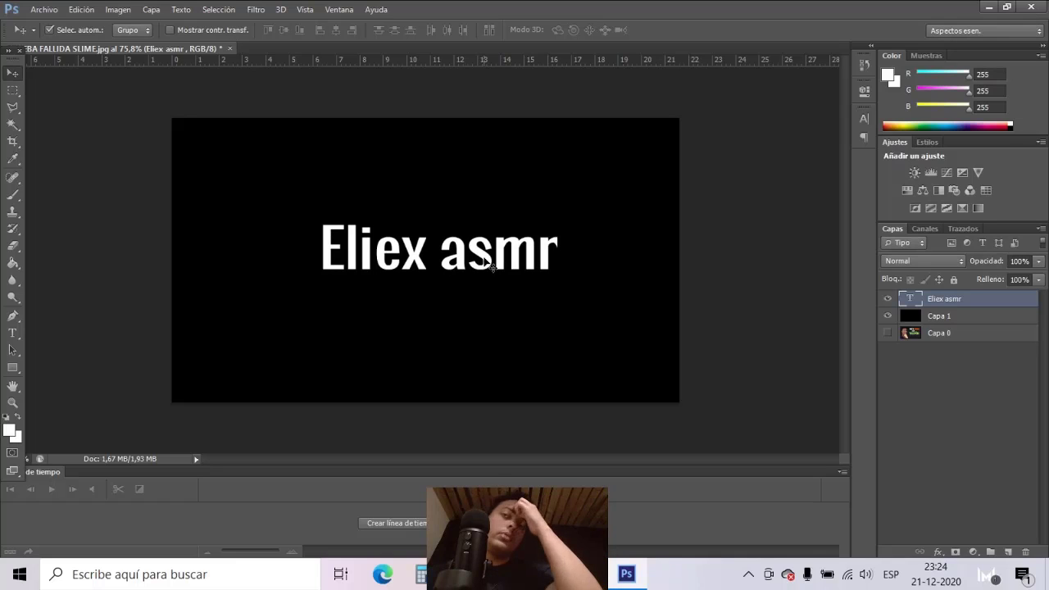
mouse_move(491, 264)
left_mouse_down()
mouse_move(604, 370)
mouse_move(437, 217)
mouse_move(455, 259)
left_mouse_up()
Retype the title as 'Gameplay', place it top-left, and bring up the Open dialog
double_click(910, 299)
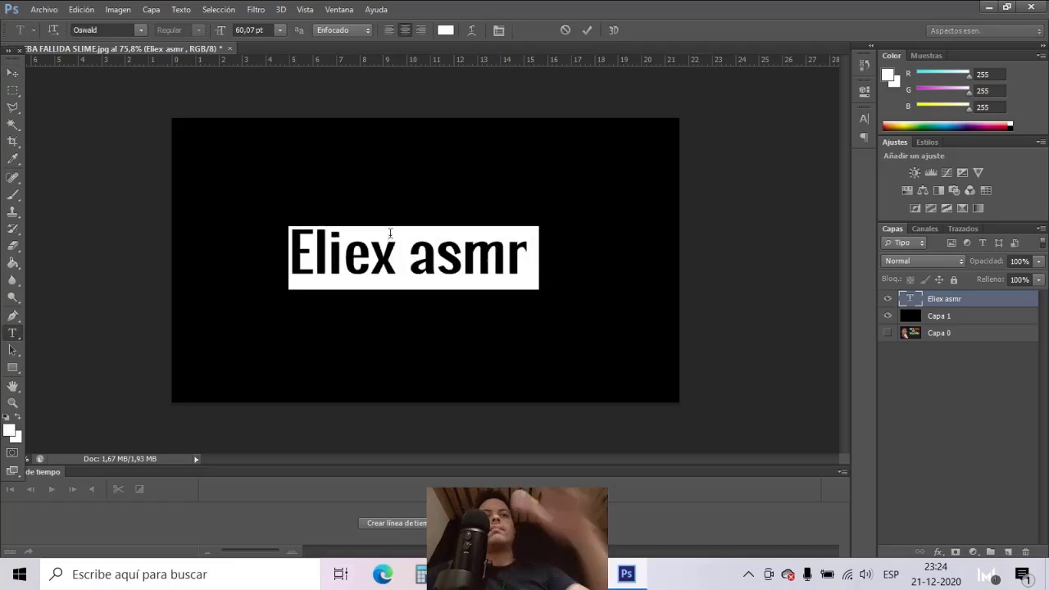
type("G")
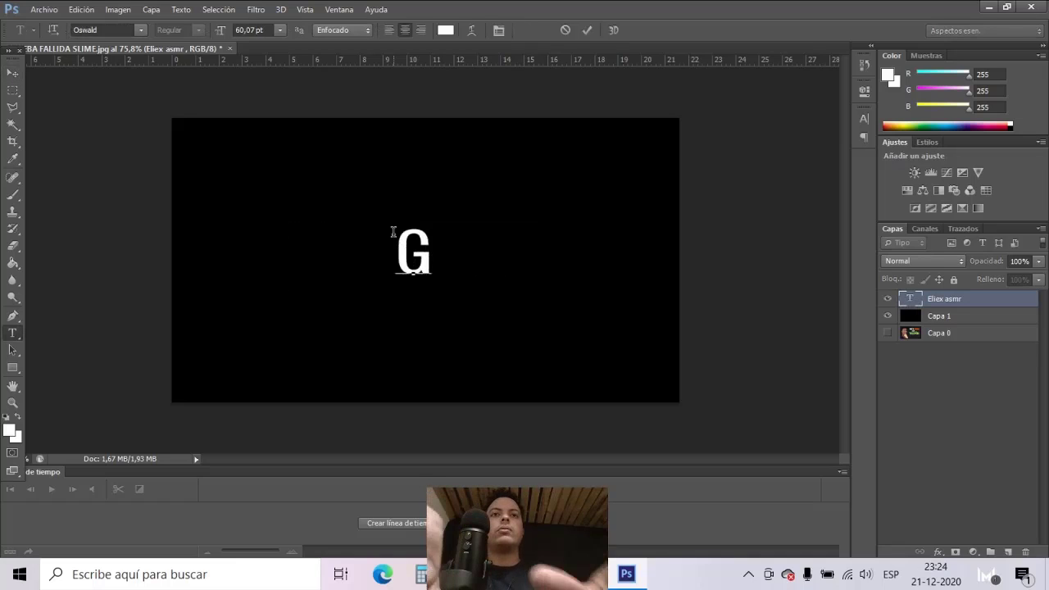
type("amep")
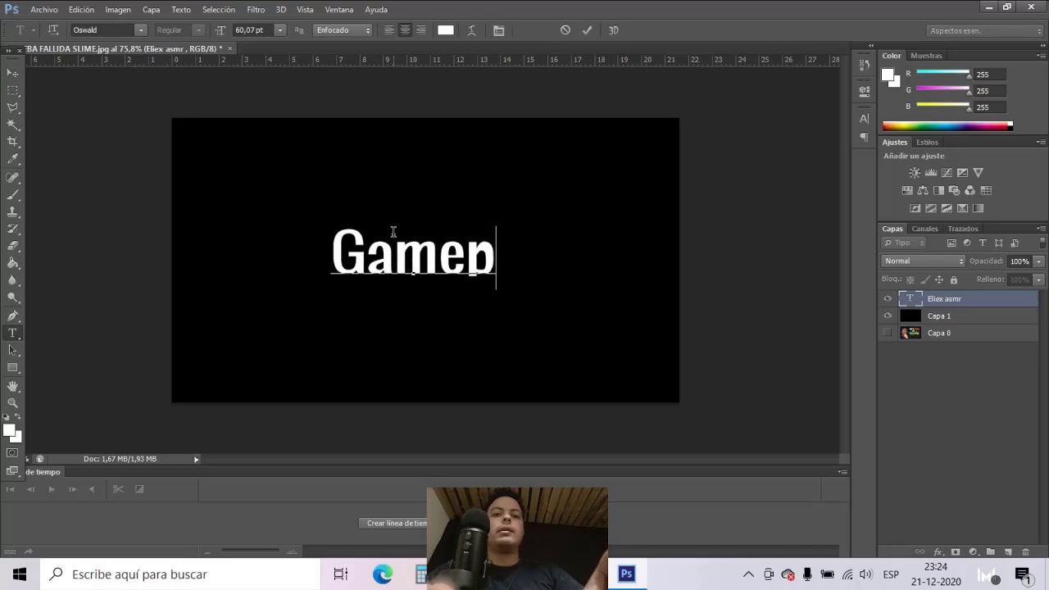
type("lay")
left_click(12, 72)
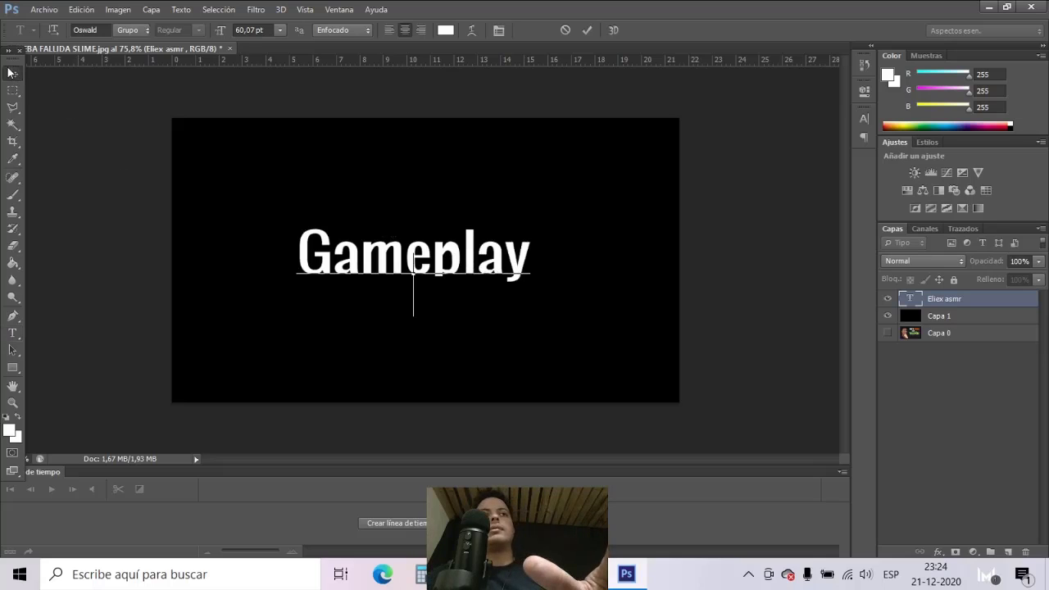
left_click_drag(379, 274, 268, 176)
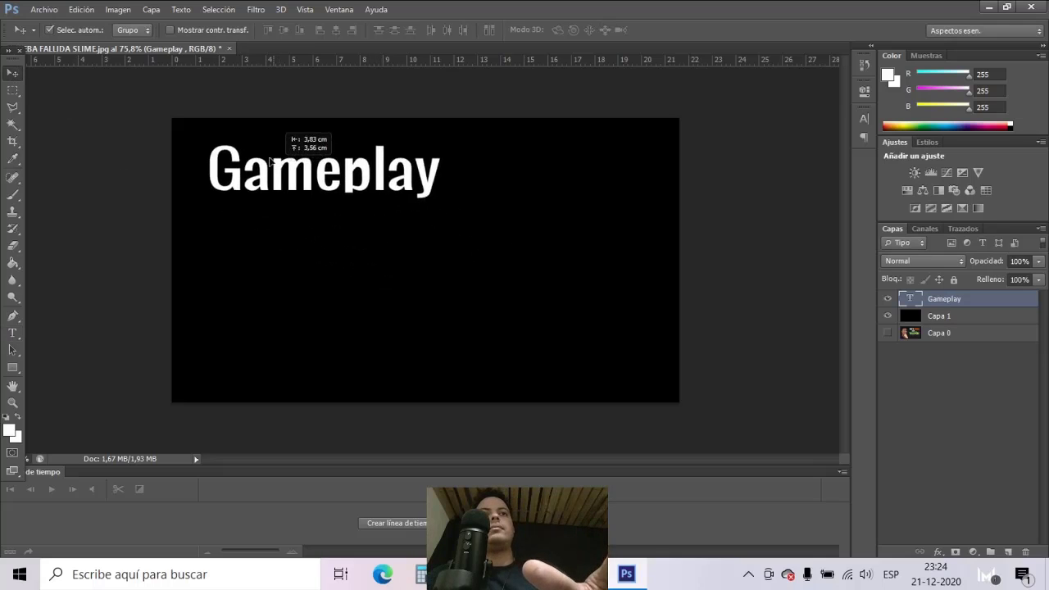
left_click(107, 218)
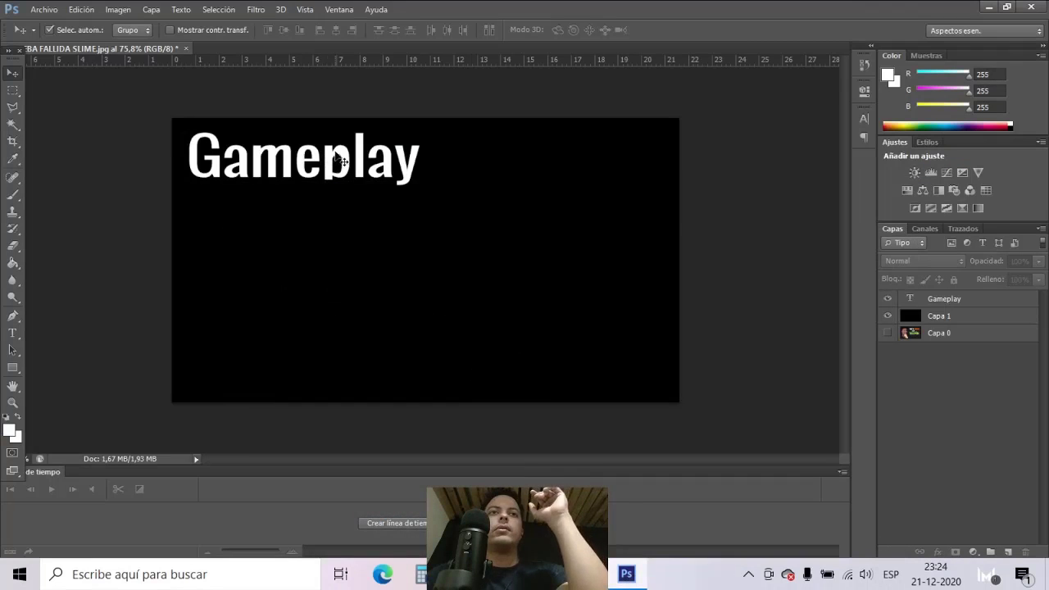
left_click_drag(334, 159, 337, 158)
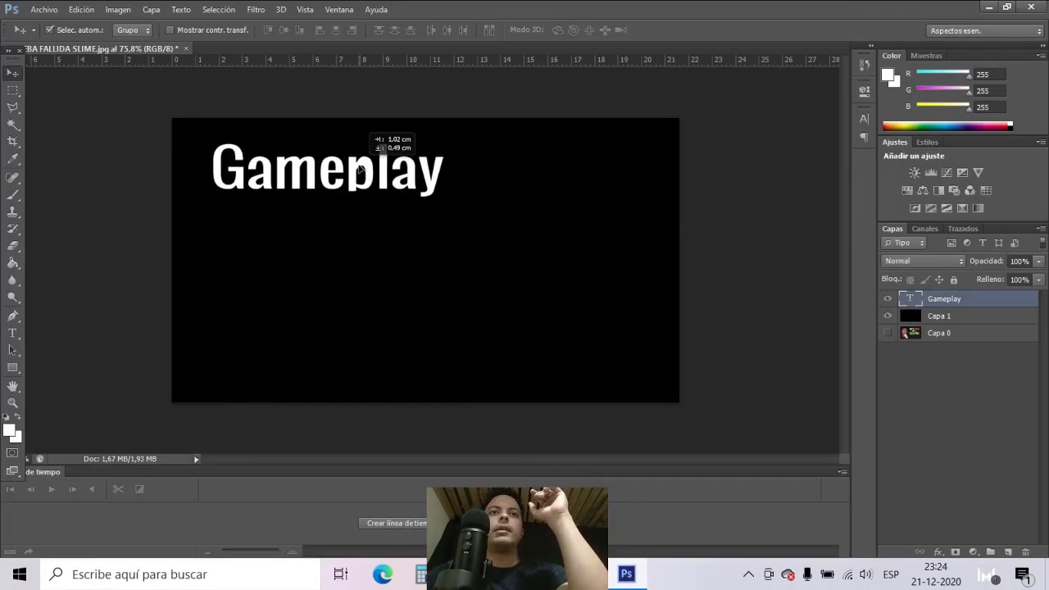
left_click(44, 9)
left_click(90, 42)
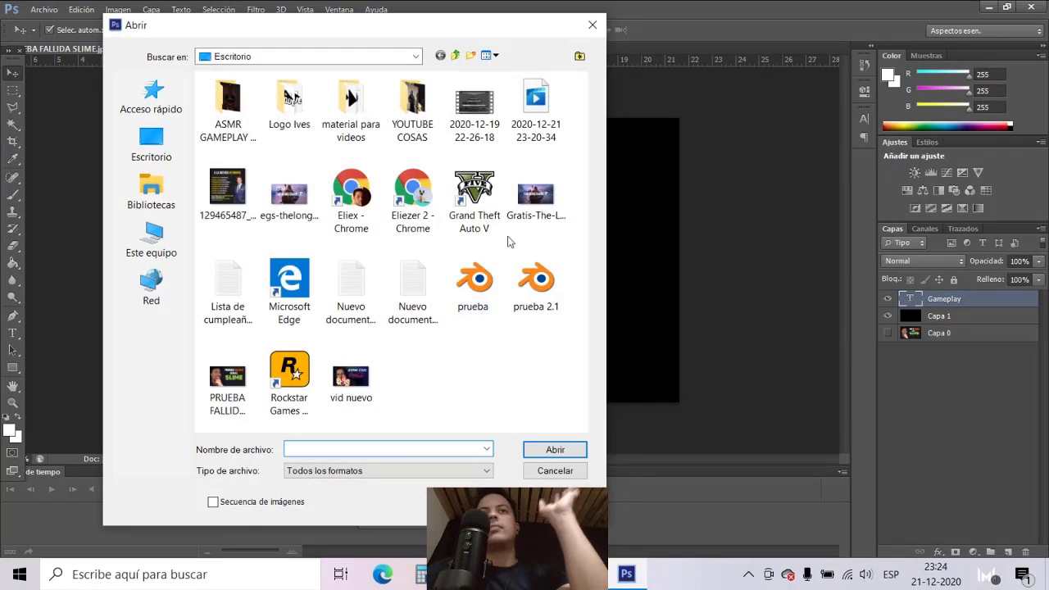
Bring The Long Dark JPEG into the thumbnail as Capa 2, scaled to 42.5% and centred
double_click(536, 194)
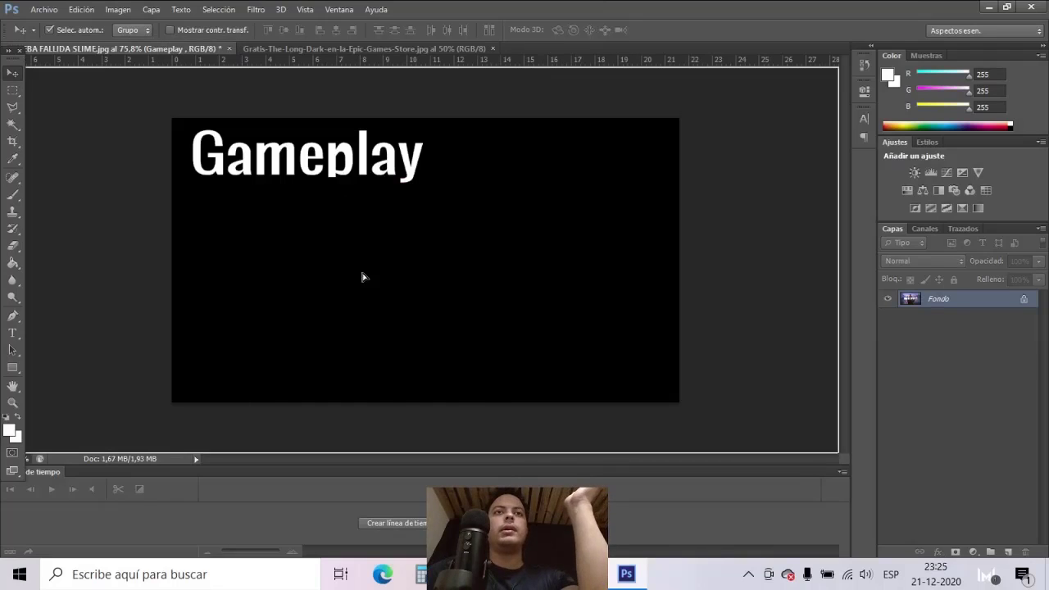
left_click_drag(186, 50, 362, 276)
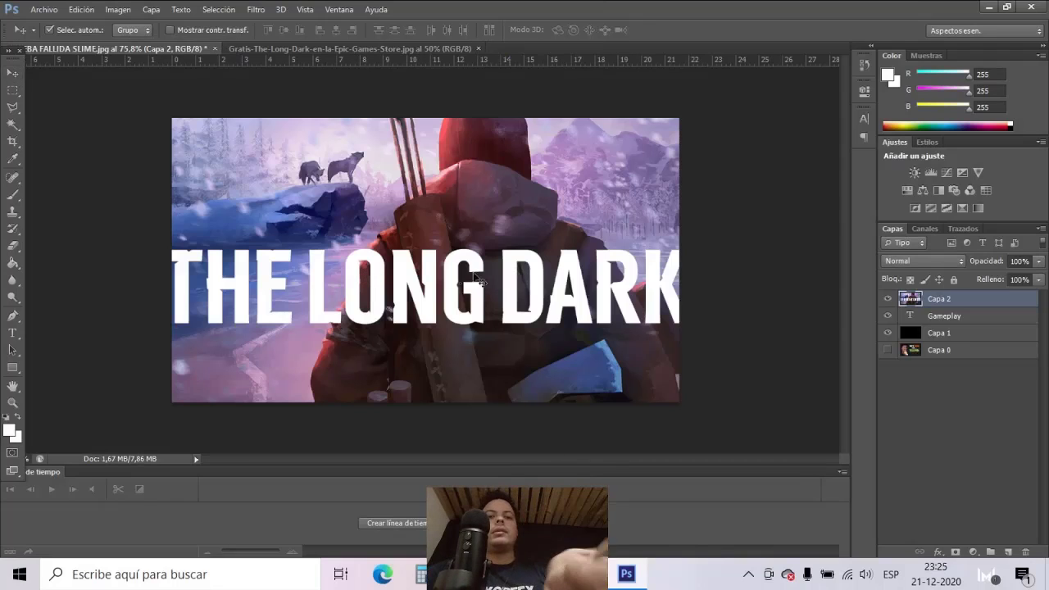
key("ctrl+t")
key("ctrl+minus")
key("ctrl+minus")
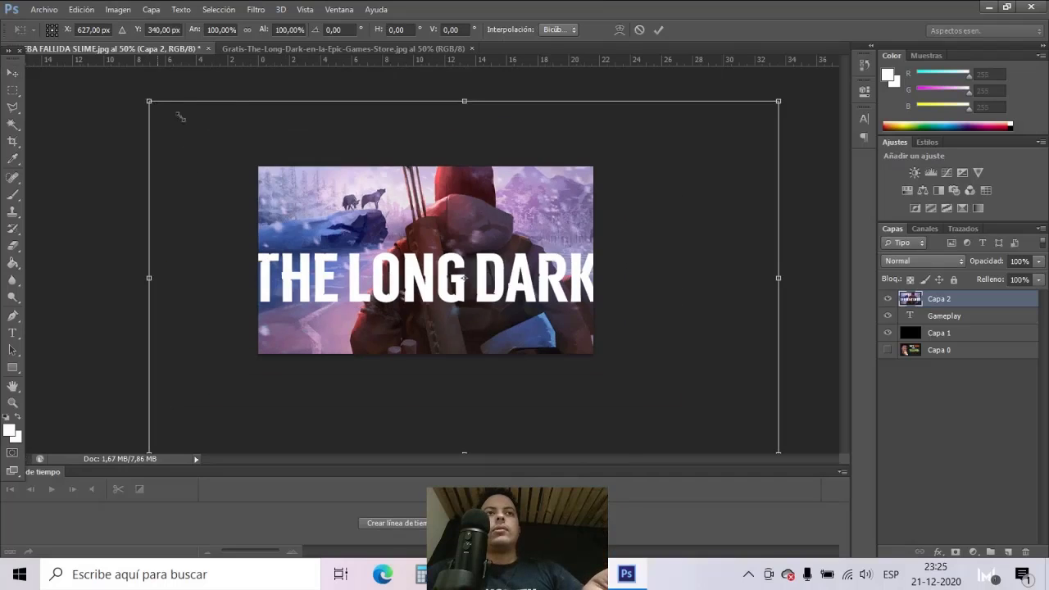
left_click_drag(180, 117, 330, 204)
left_click_drag(420, 290, 381, 273)
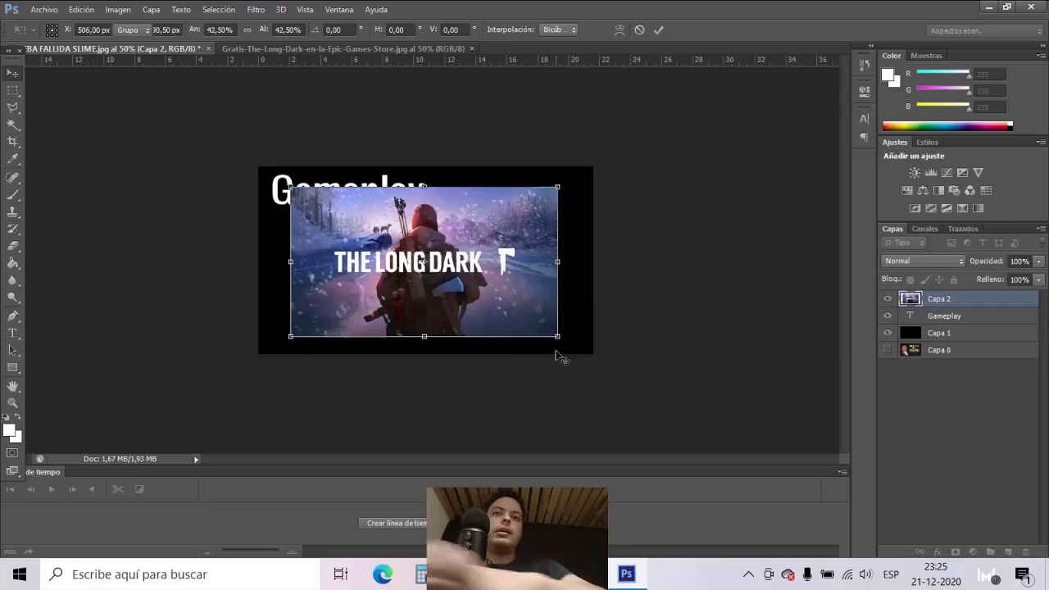
key("Return")
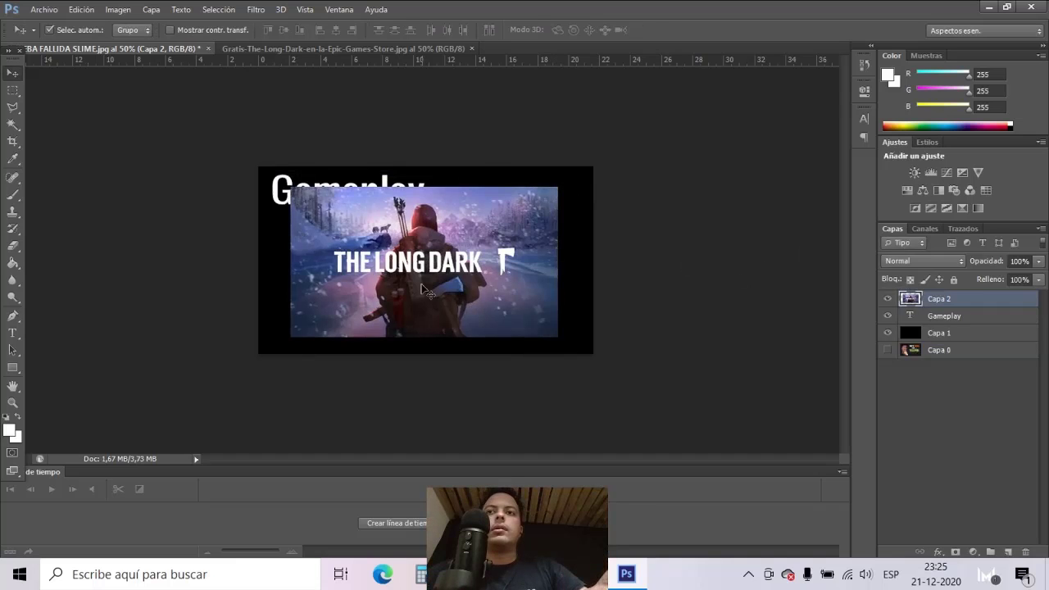
key("e")
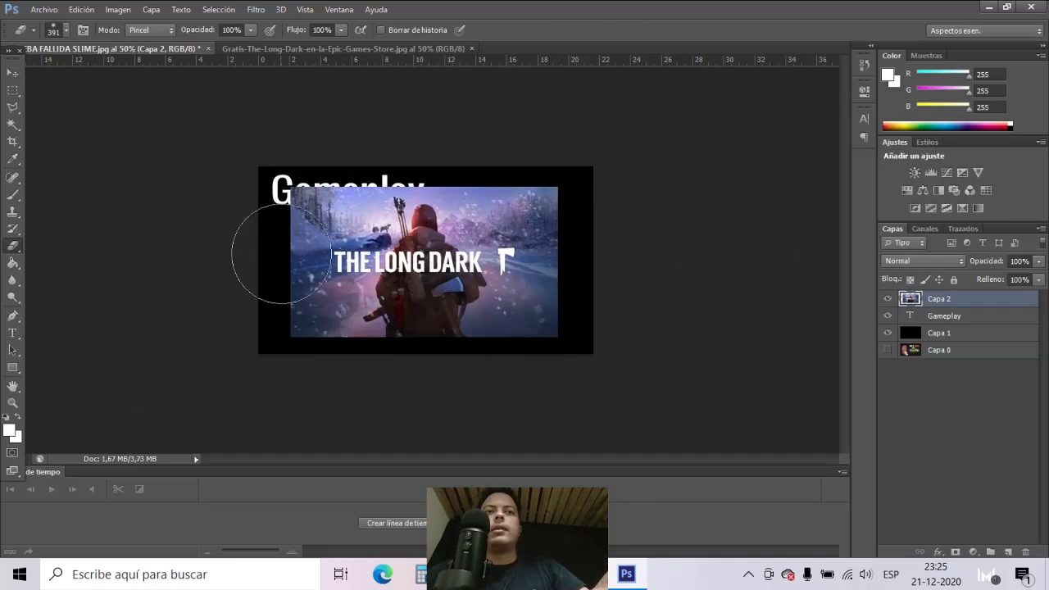
Erase the artwork's left, bottom and top edges, then scale it up to about 126%
mouse_move(98, 386)
left_mouse_down()
mouse_move(556, 343)
mouse_move(290, 162)
left_mouse_up()
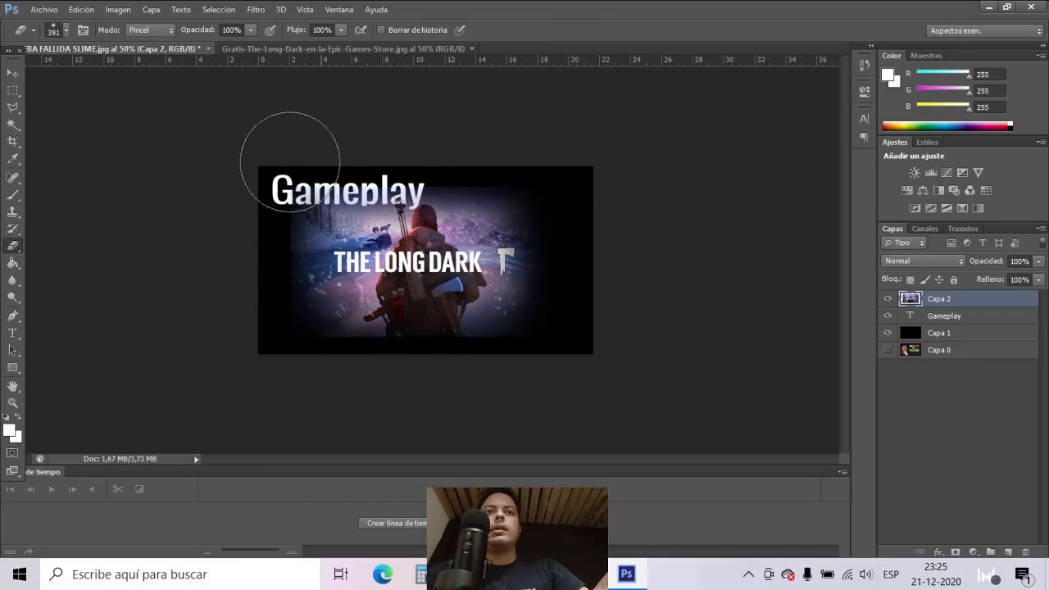
mouse_move(235, 204)
left_mouse_down()
mouse_move(281, 175)
mouse_move(496, 147)
mouse_move(319, 148)
left_mouse_up()
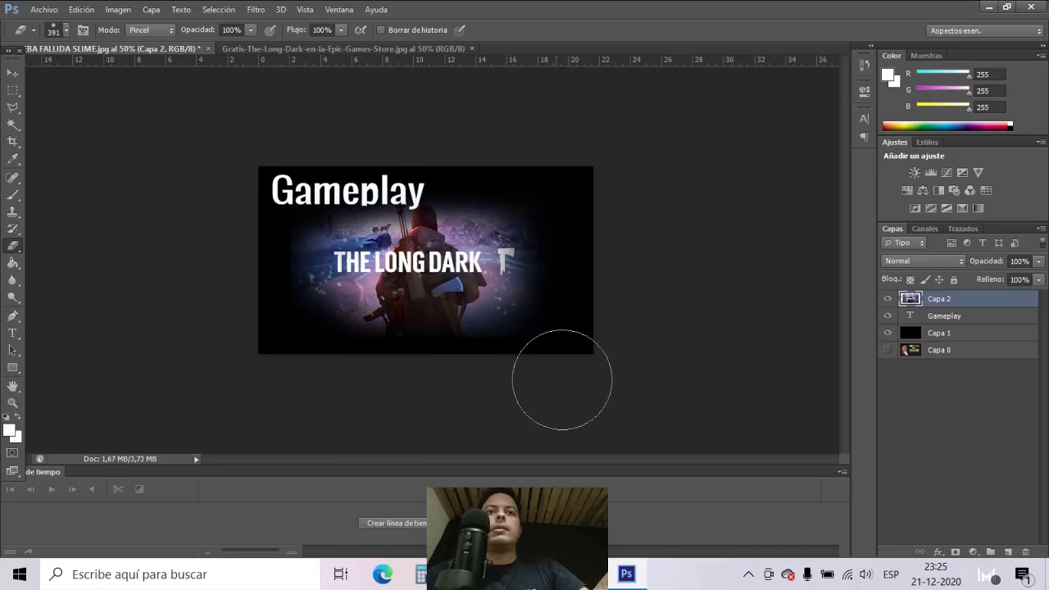
left_click(13, 74)
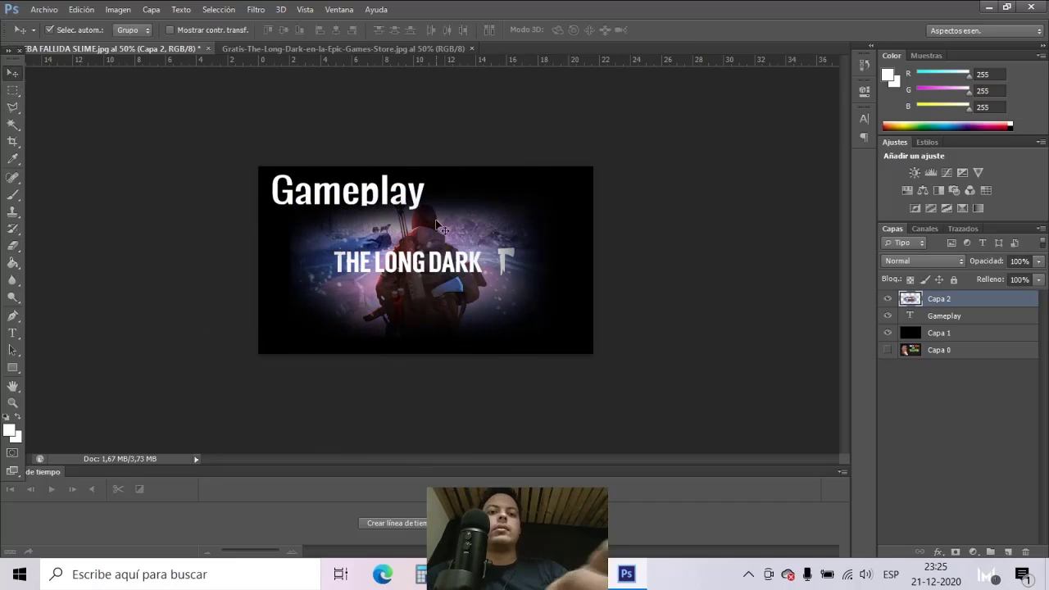
key("ctrl+t")
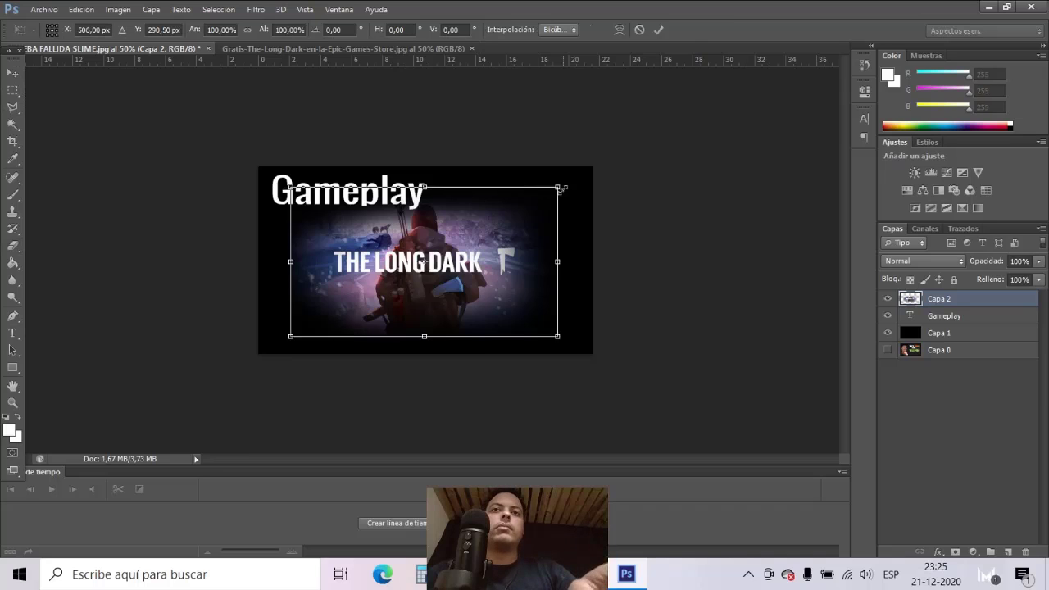
left_click_drag(560, 190, 595, 166)
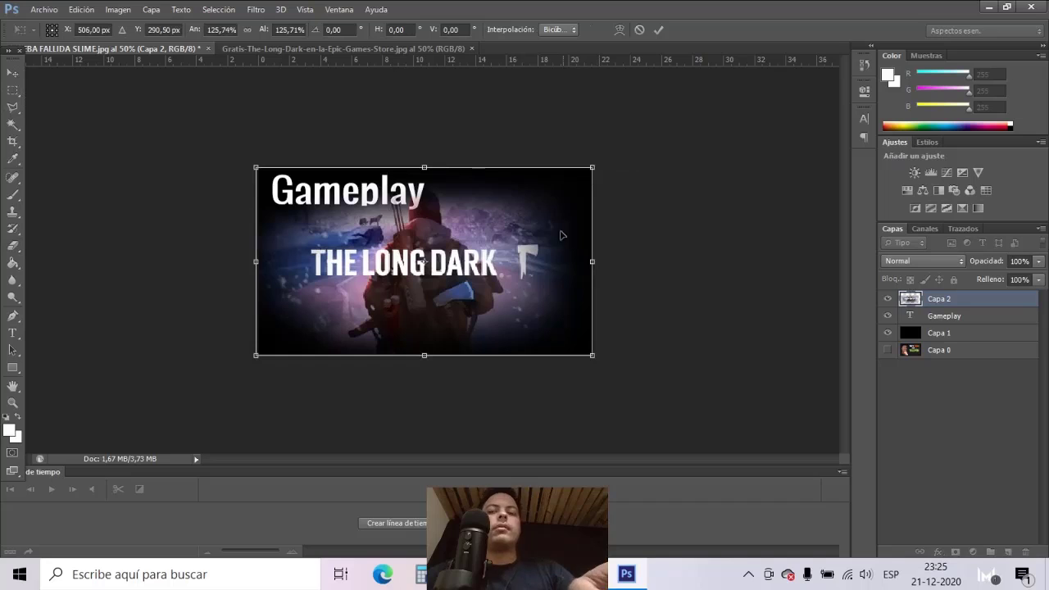
key("Return")
scroll(391, 230, "up", 3)
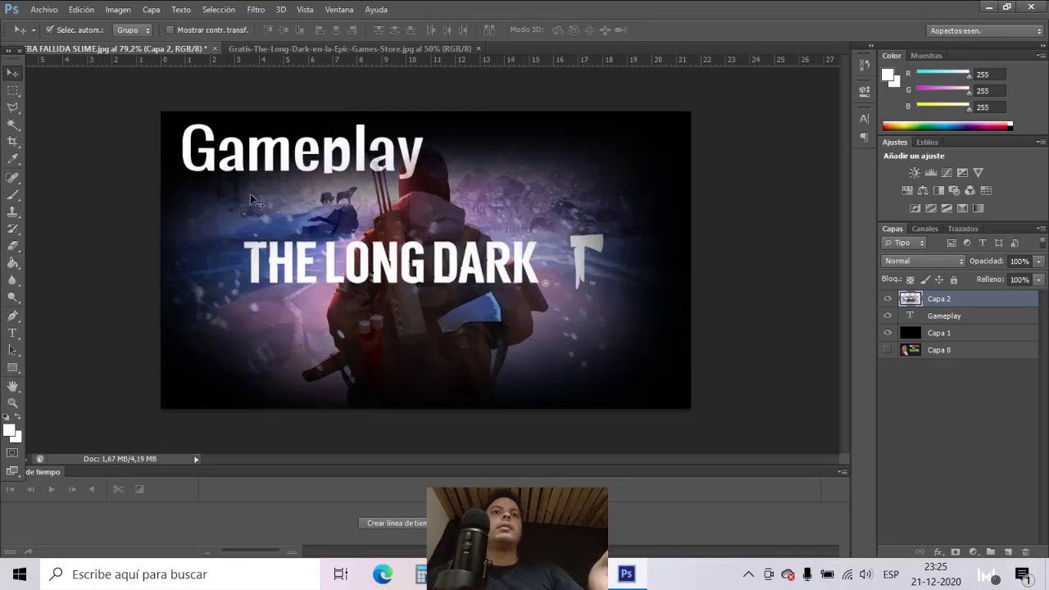
Nudge the Gameplay title and recolour its text bright yellow (#ffd200)
left_click_drag(304, 155, 316, 153)
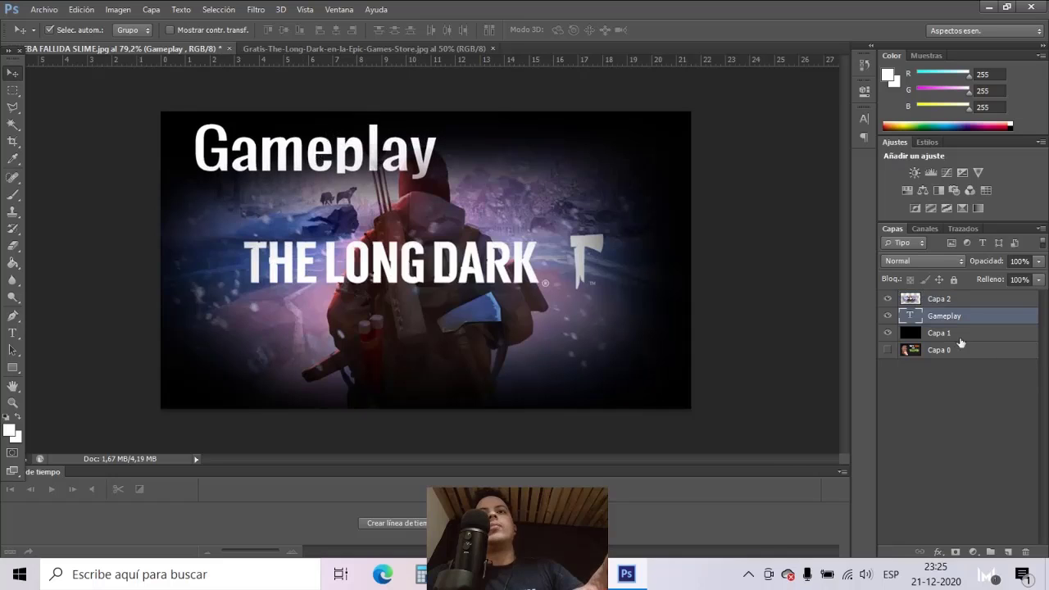
double_click(910, 317)
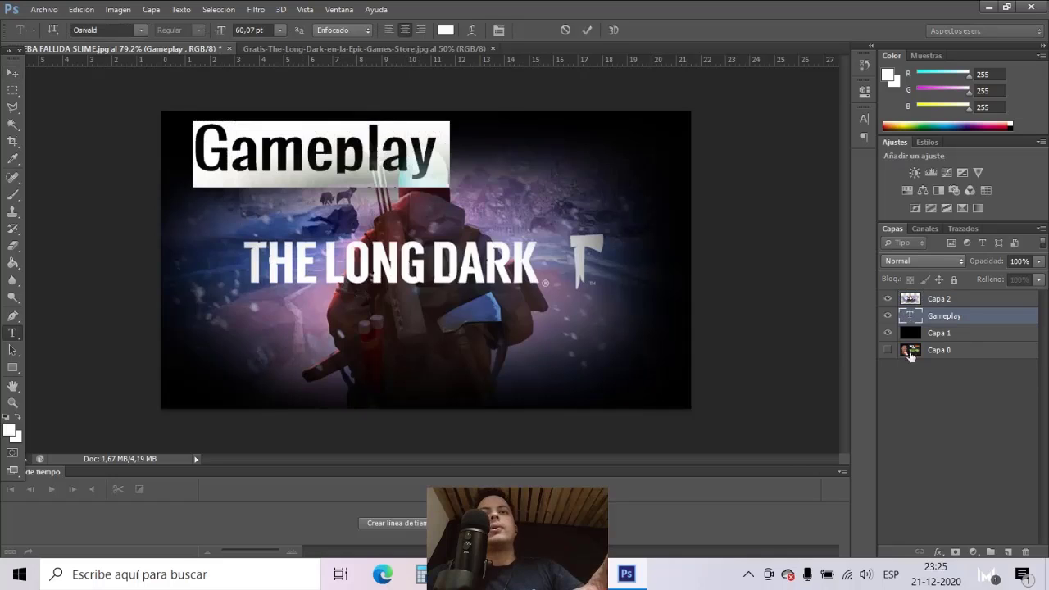
left_click(445, 30)
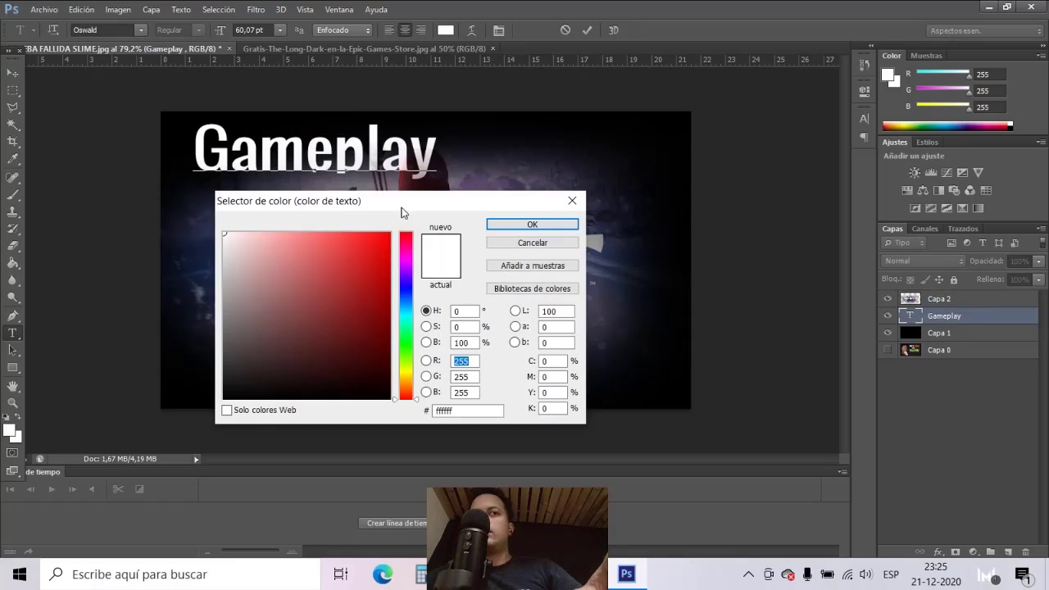
left_click_drag(401, 213, 659, 127)
left_click(667, 292)
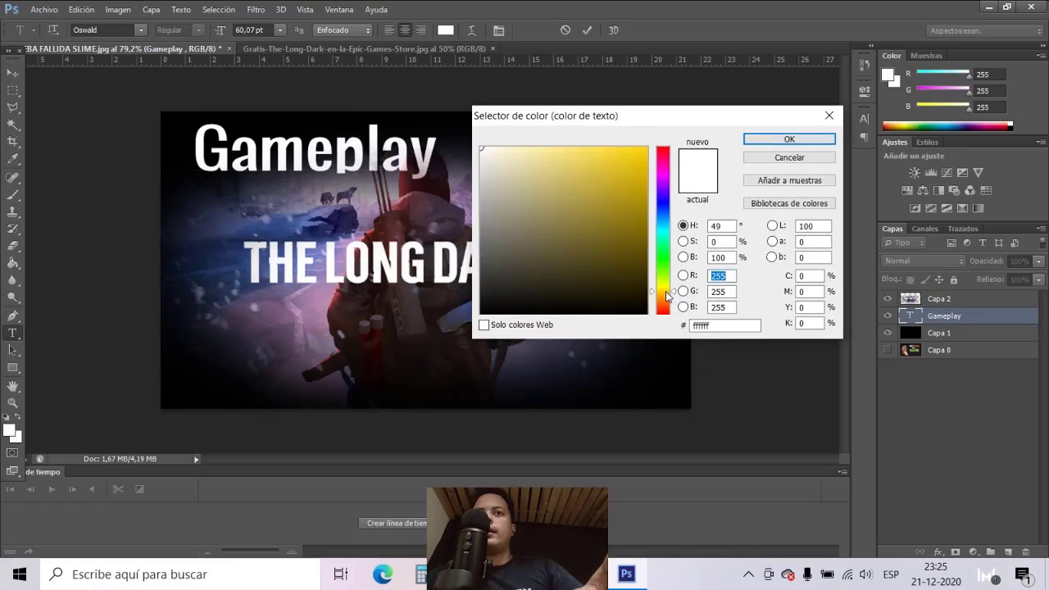
left_click(647, 149)
left_click(760, 140)
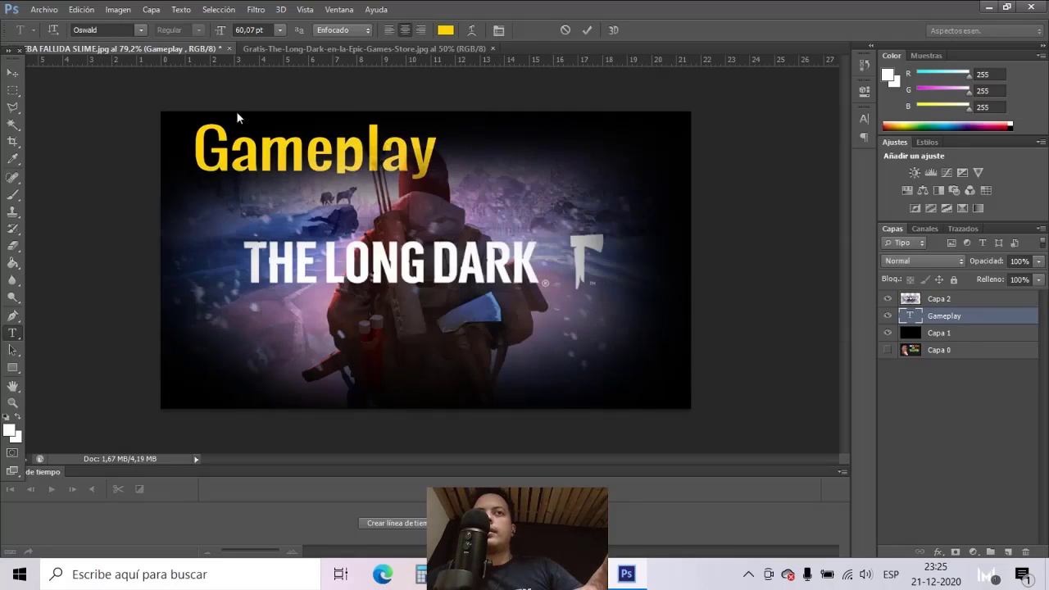
left_click(13, 73)
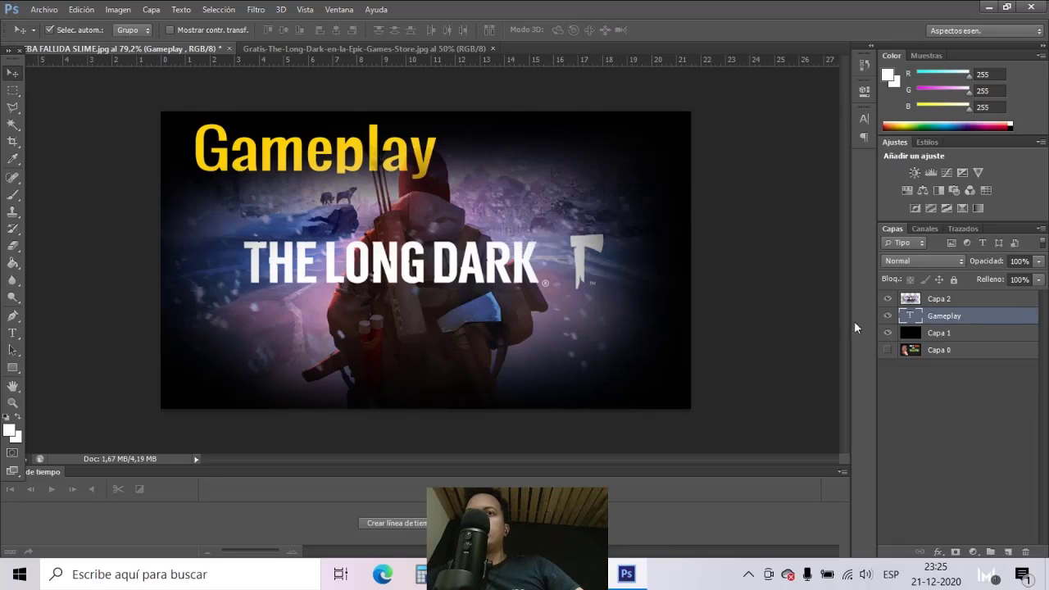
Add a bright red (ff1919) outline stroke of about 7 px to the Gameplay title
right_click(942, 320)
left_click(608, 75)
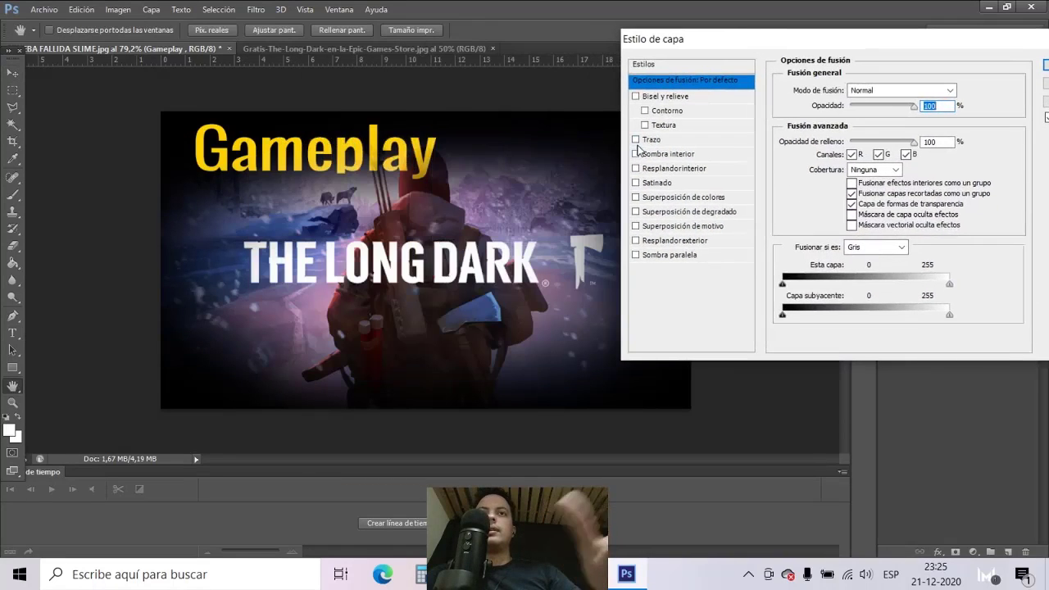
left_click(636, 140)
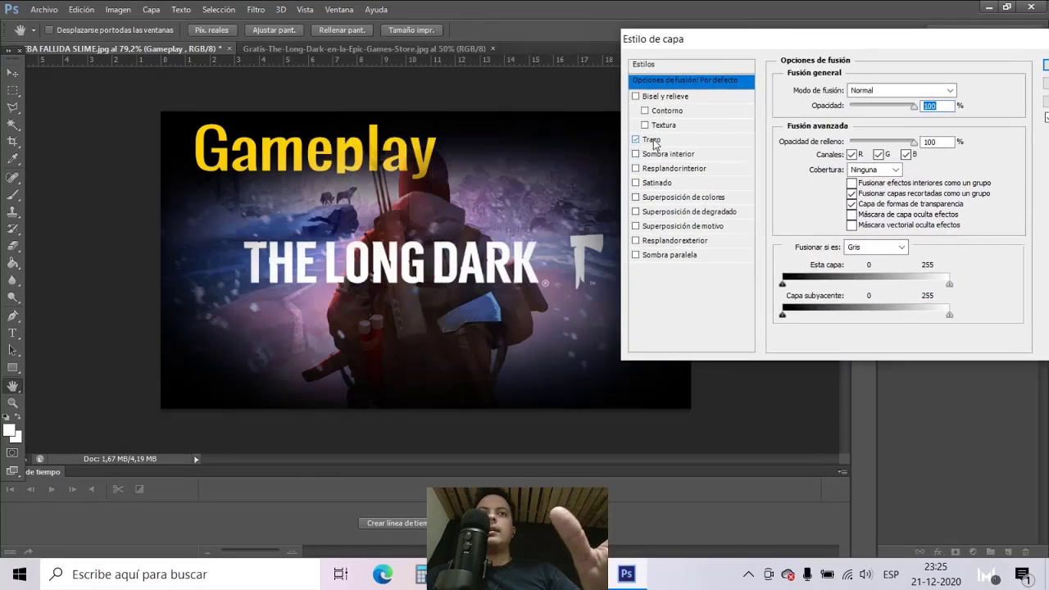
left_click(653, 141)
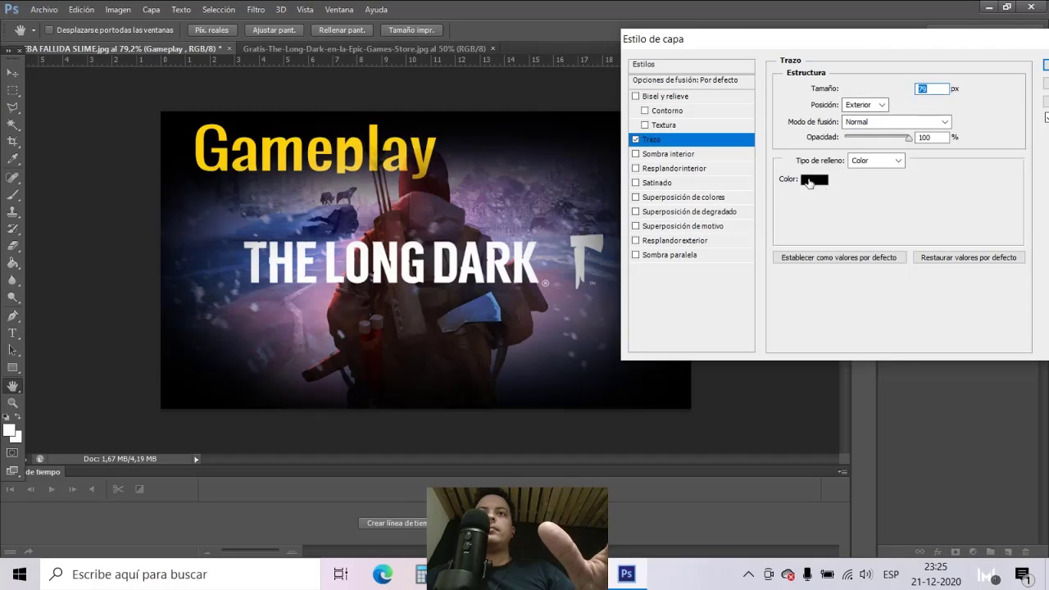
left_click(809, 181)
left_click(482, 147)
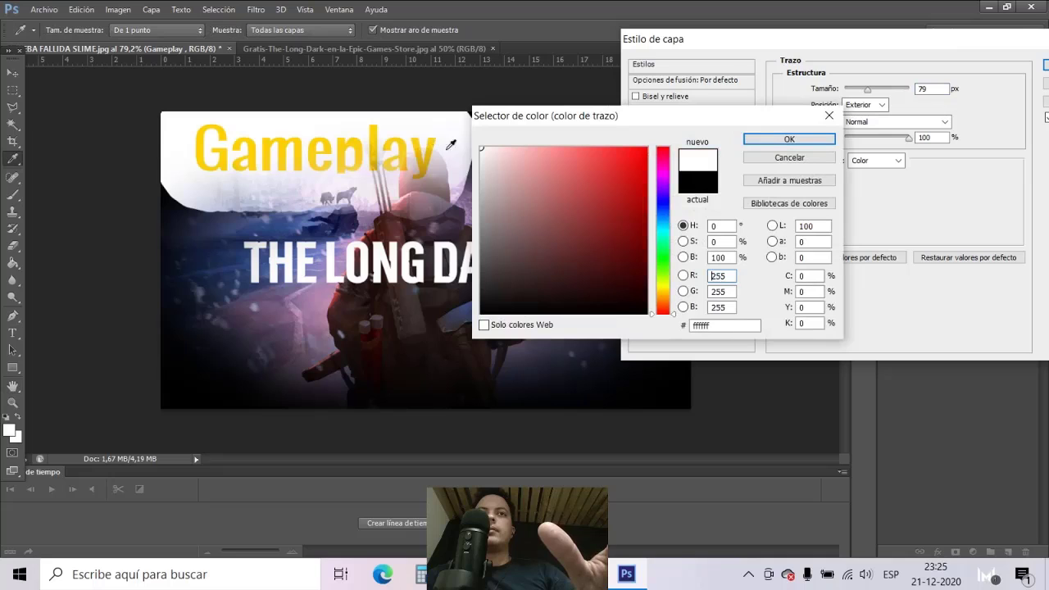
left_click_drag(592, 195, 631, 148)
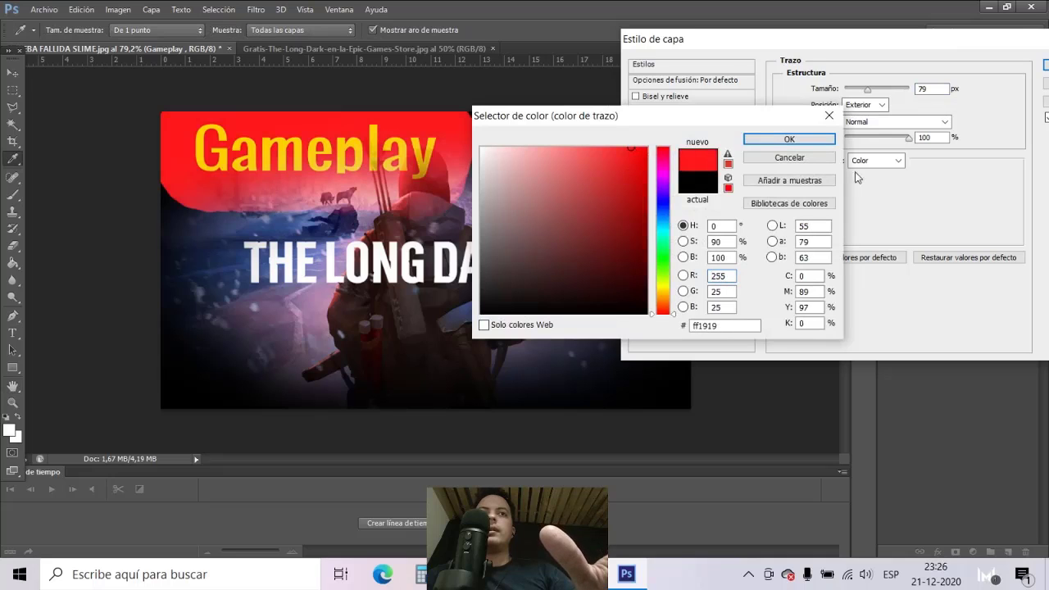
left_click(789, 139)
left_click_drag(867, 88, 851, 88)
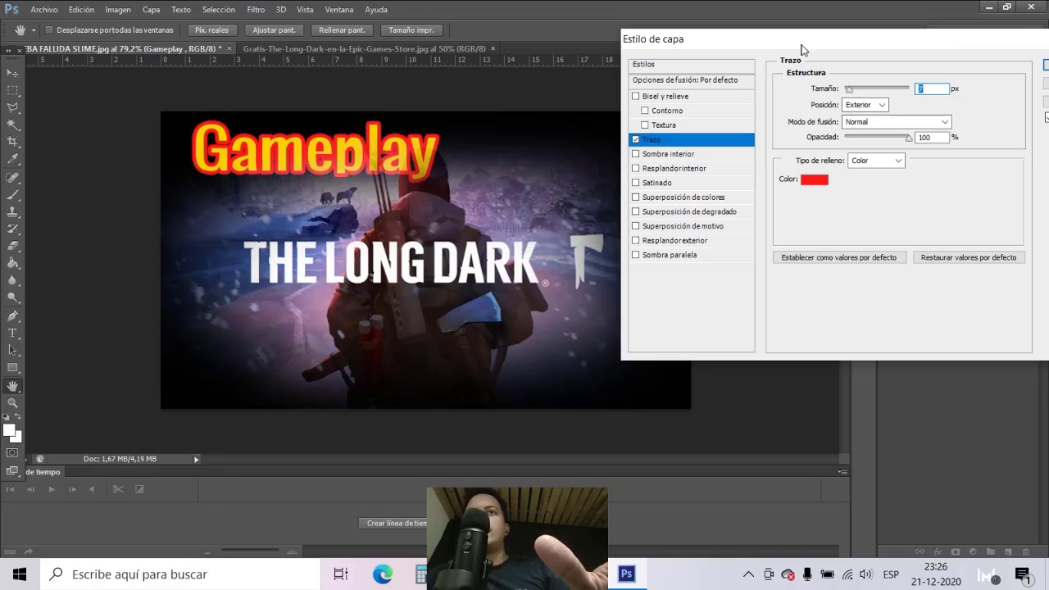
mouse_move(802, 49)
left_mouse_down()
mouse_move(550, 253)
mouse_move(492, 160)
left_mouse_up()
left_click(717, 177)
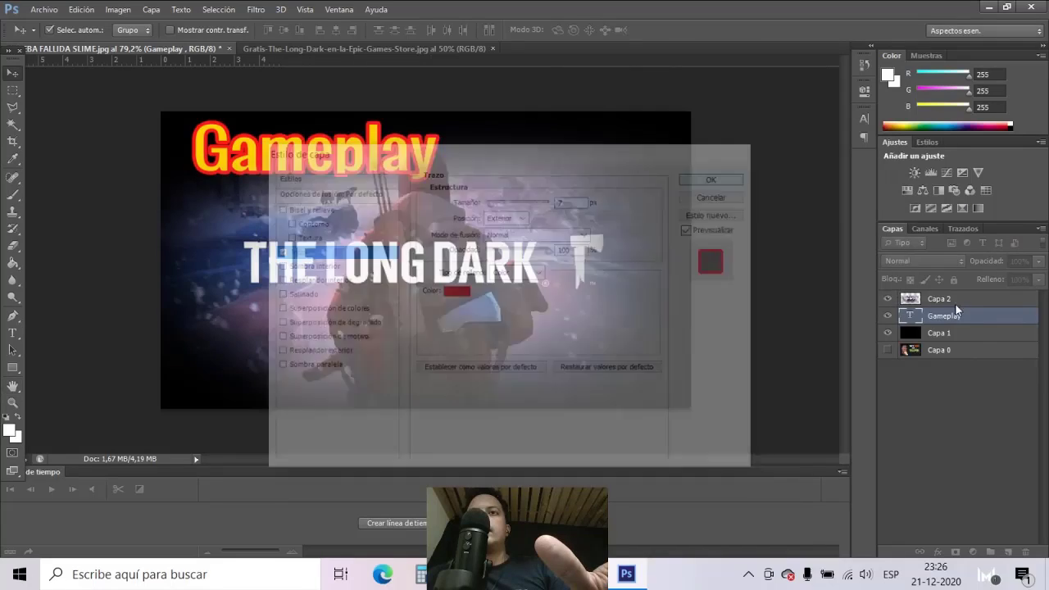
Bring the Gameplay layer above the artwork, nudge it, and recheck the red stroke colour
key("ctrl+bracketright")
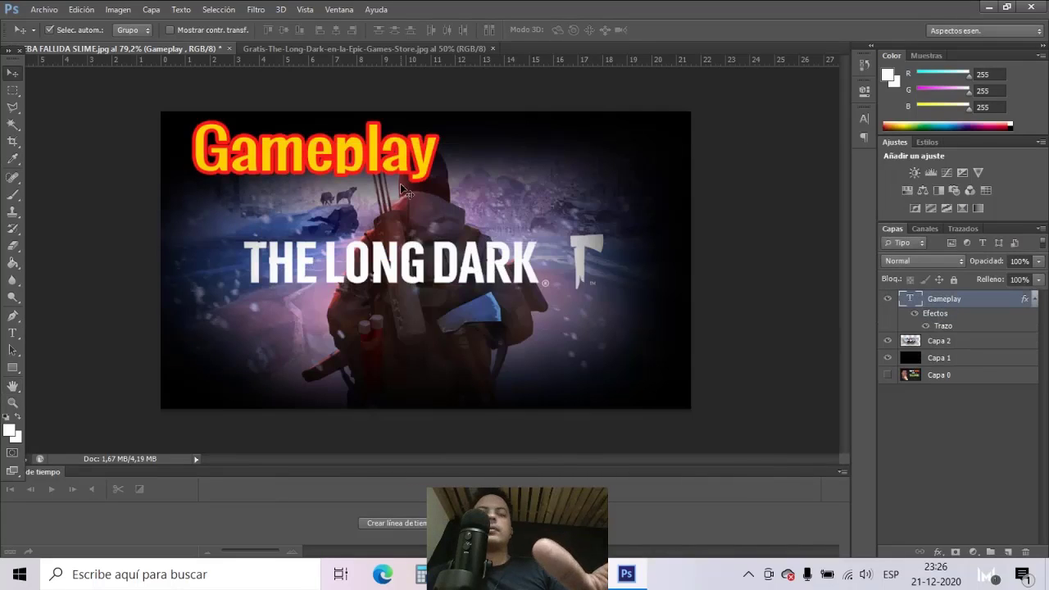
left_click_drag(377, 166, 362, 167)
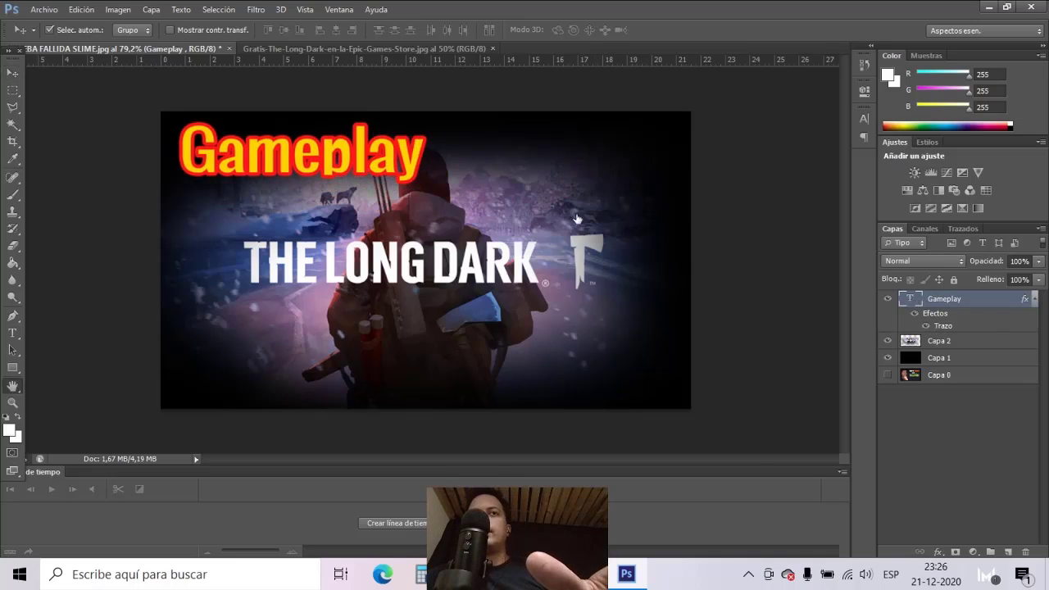
left_click_drag(490, 153, 728, 90)
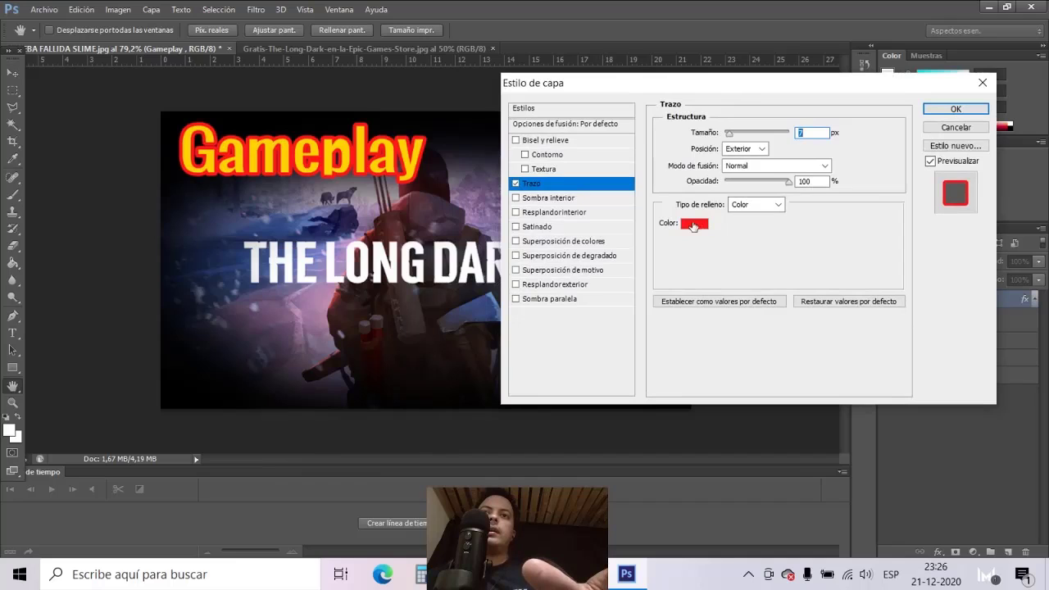
left_click(693, 223)
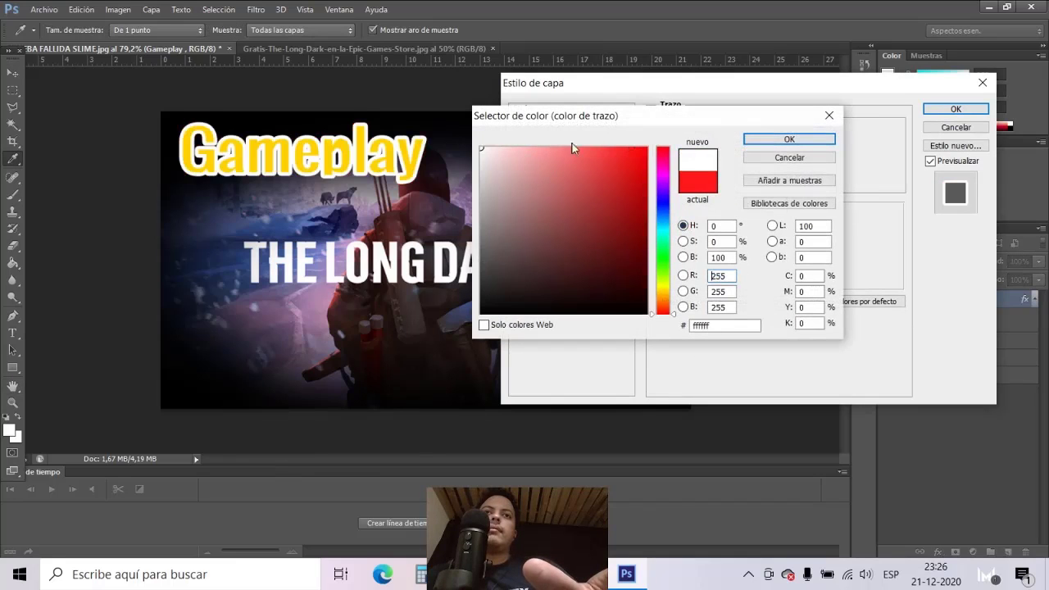
left_click(829, 115)
left_click(955, 108)
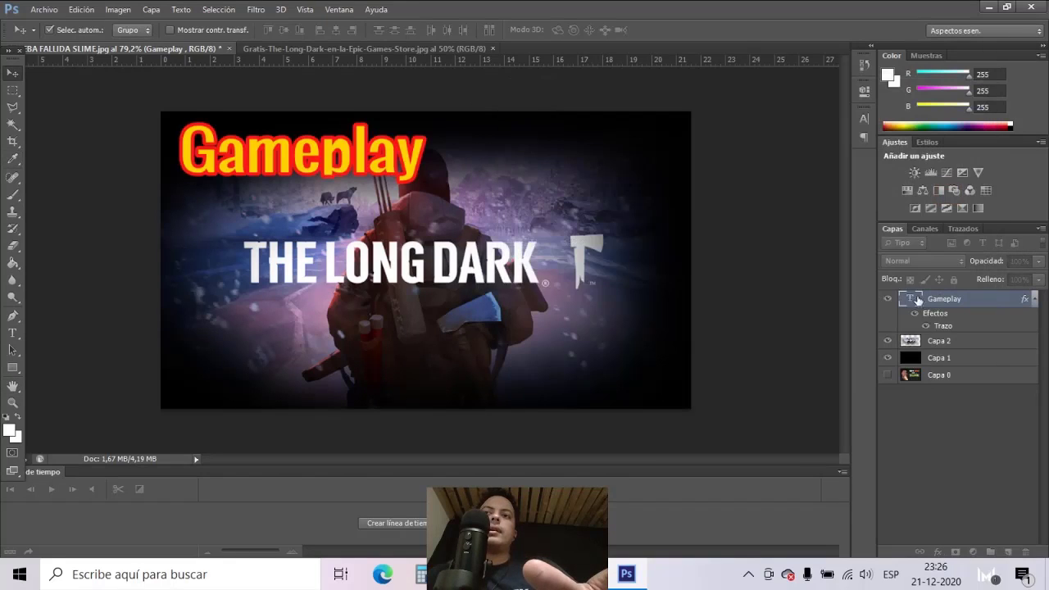
Set the Gameplay title's font to Impact and nudge the title slightly
double_click(916, 299)
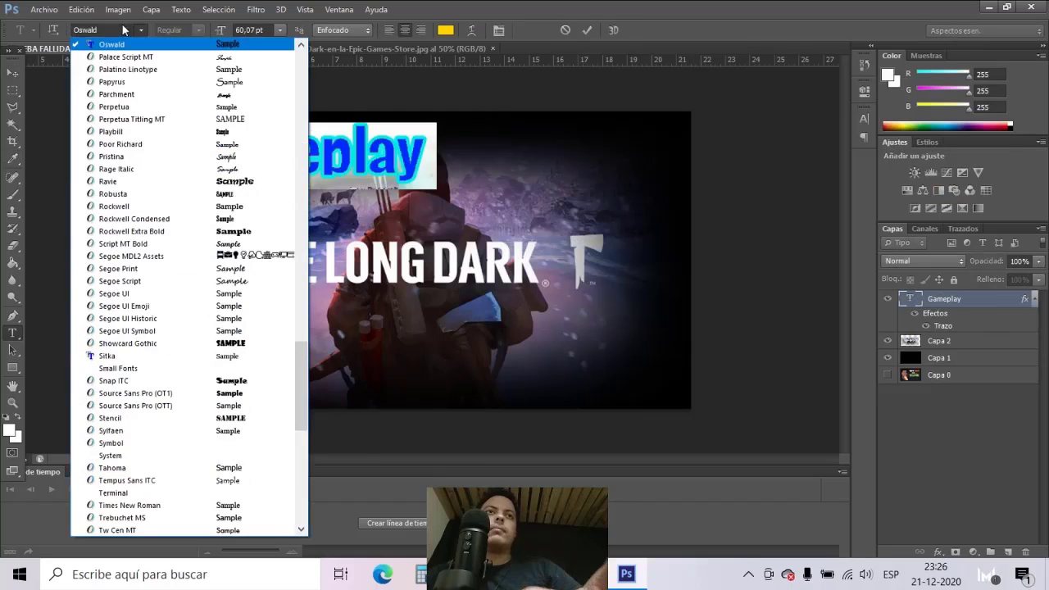
left_click(119, 24)
left_click(113, 26)
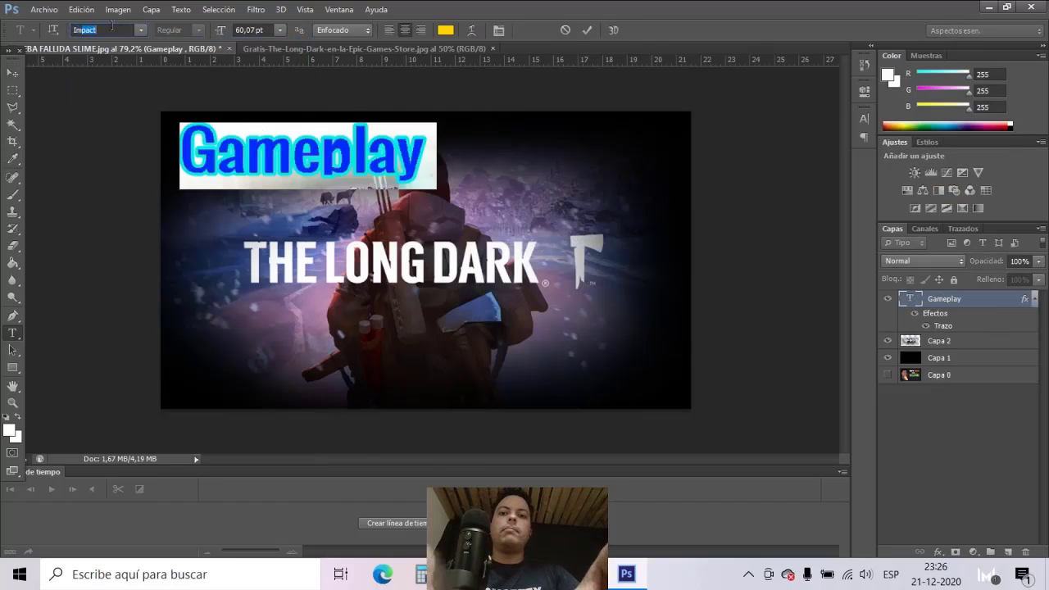
key("Return")
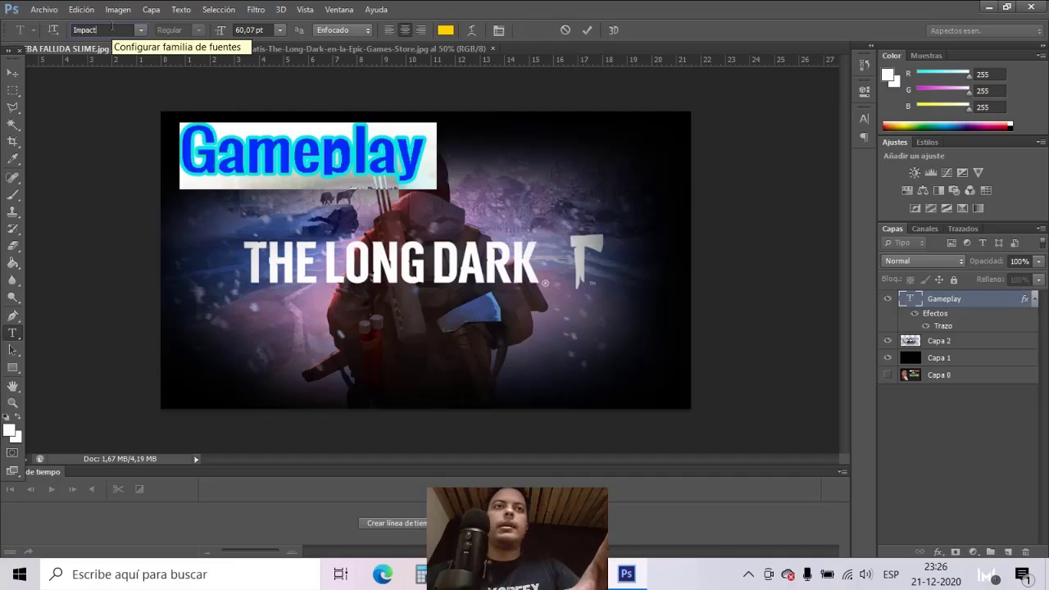
key("Return")
left_click(18, 72)
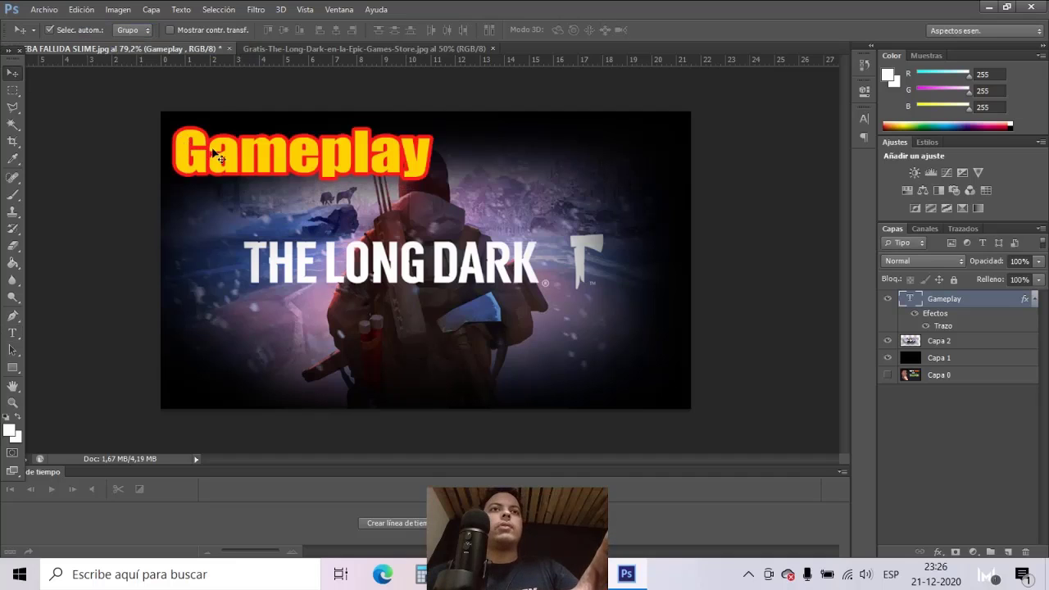
left_click_drag(215, 152, 223, 150)
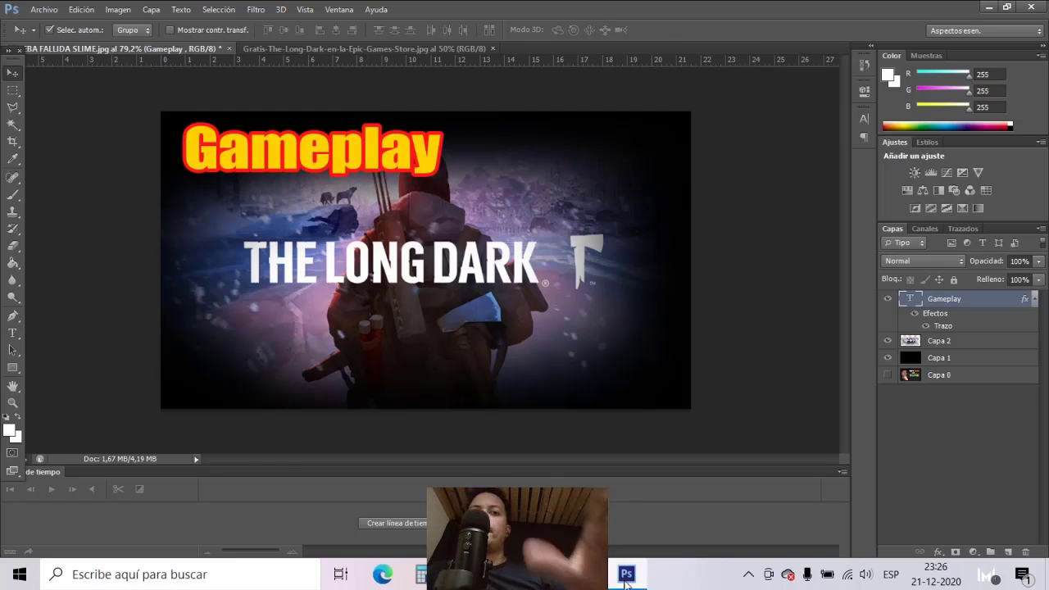
key("alt+Tab")
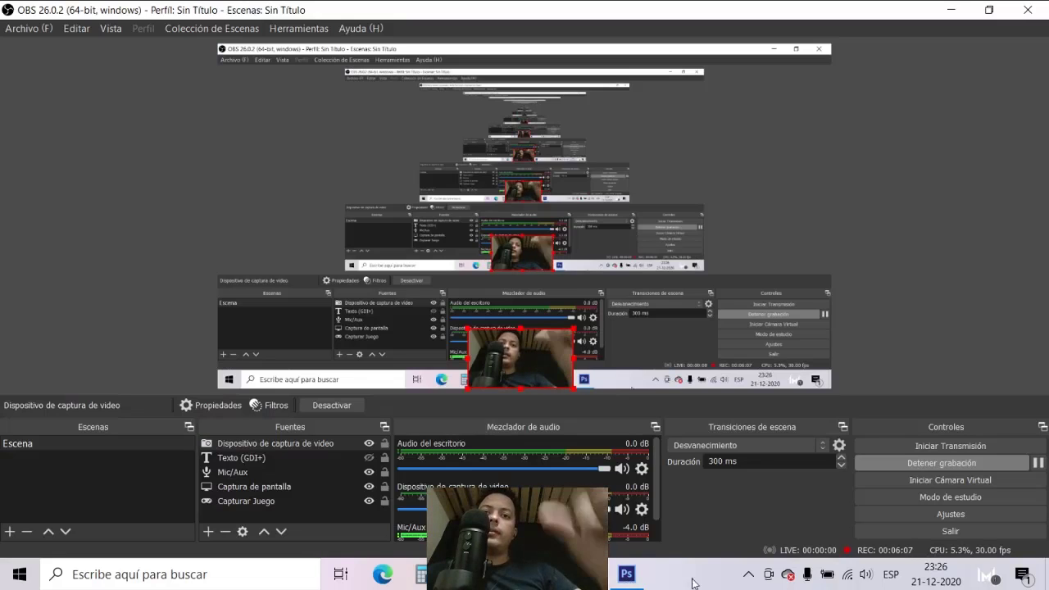
left_click(626, 574)
Reposition the Gameplay title slightly on the thumbnail and select its text for editing
scroll(330, 248, "down", 5, "alt")
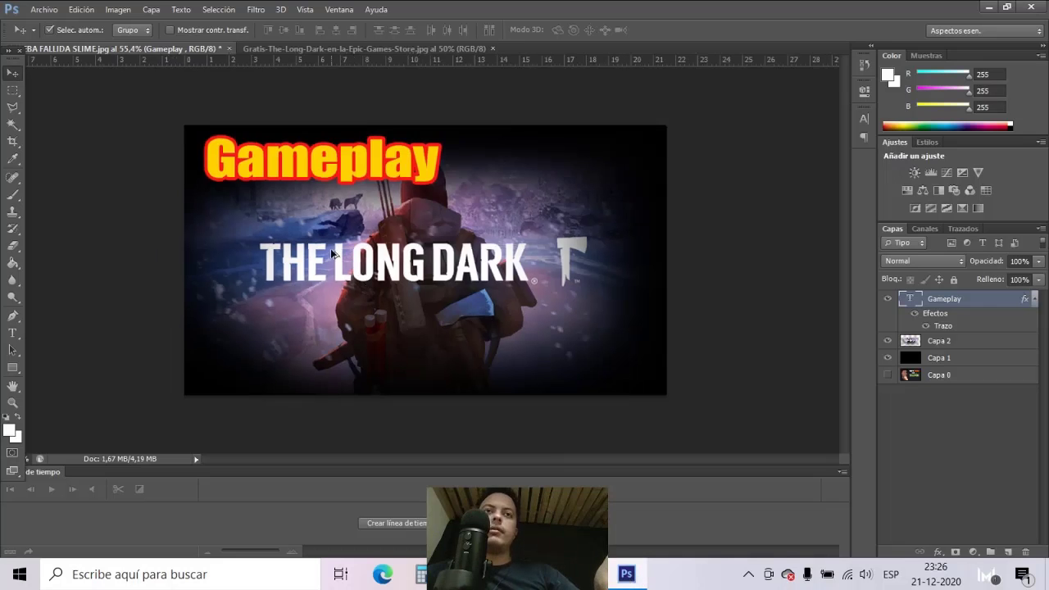
scroll(357, 247, "up", 1, "alt")
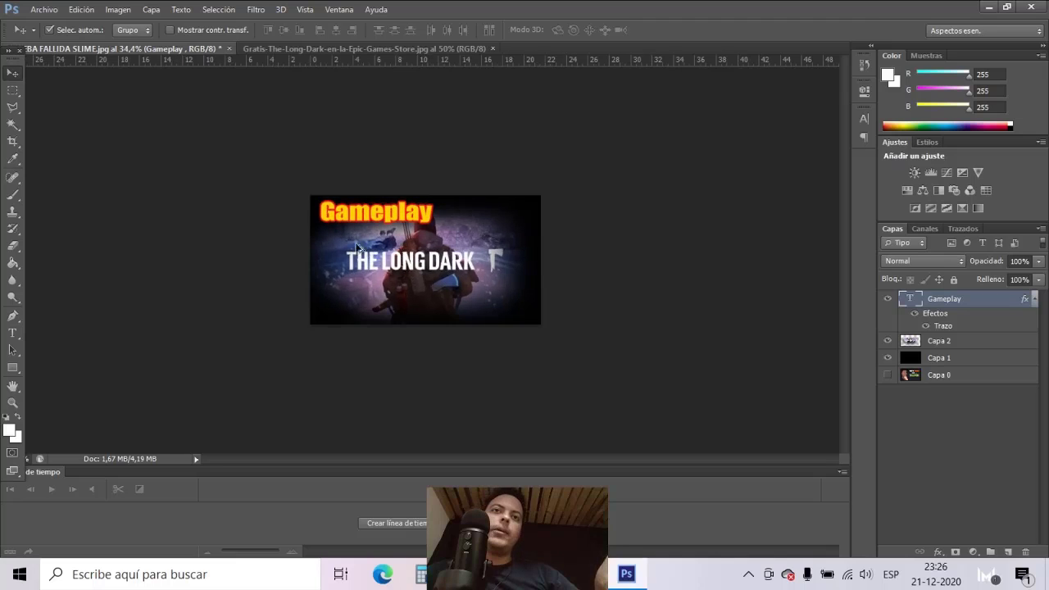
mouse_move(354, 210)
left_mouse_down()
mouse_move(395, 258)
mouse_move(385, 222)
mouse_move(375, 223)
left_mouse_up()
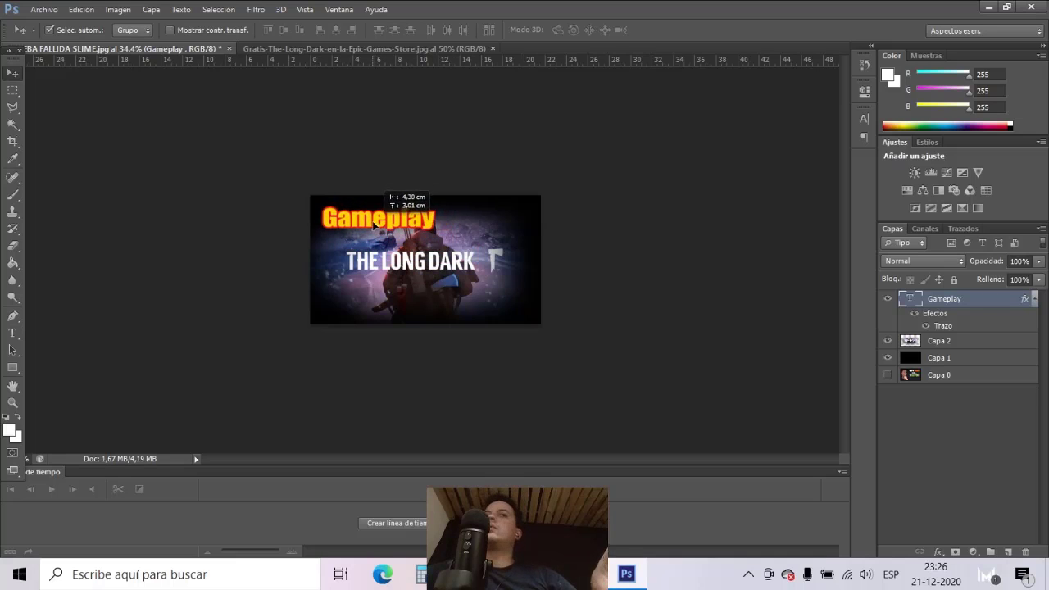
scroll(352, 320, "up", 3)
scroll(320, 213, "up", 3)
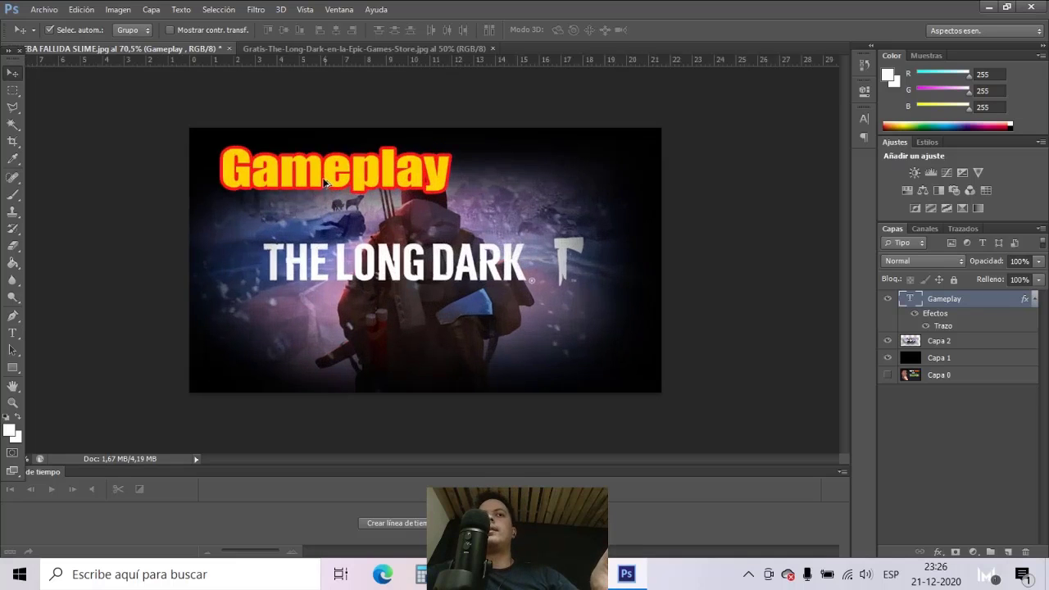
scroll(334, 151, "up", 3)
scroll(399, 246, "down", 1)
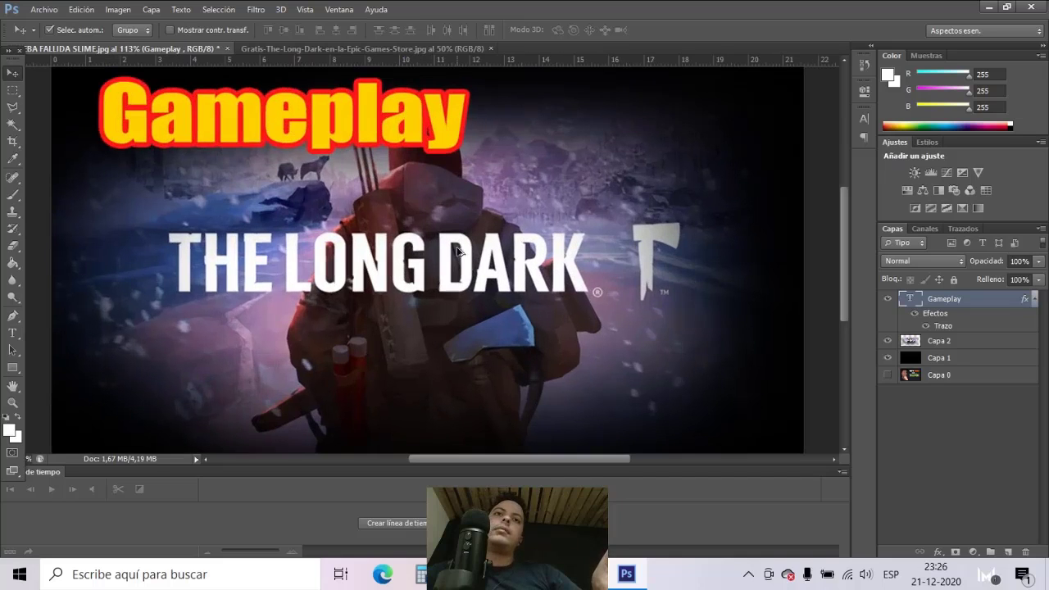
scroll(397, 238, "down", 1)
scroll(394, 225, "down", 1)
scroll(390, 215, "down", 1)
scroll(392, 212, "down", 1)
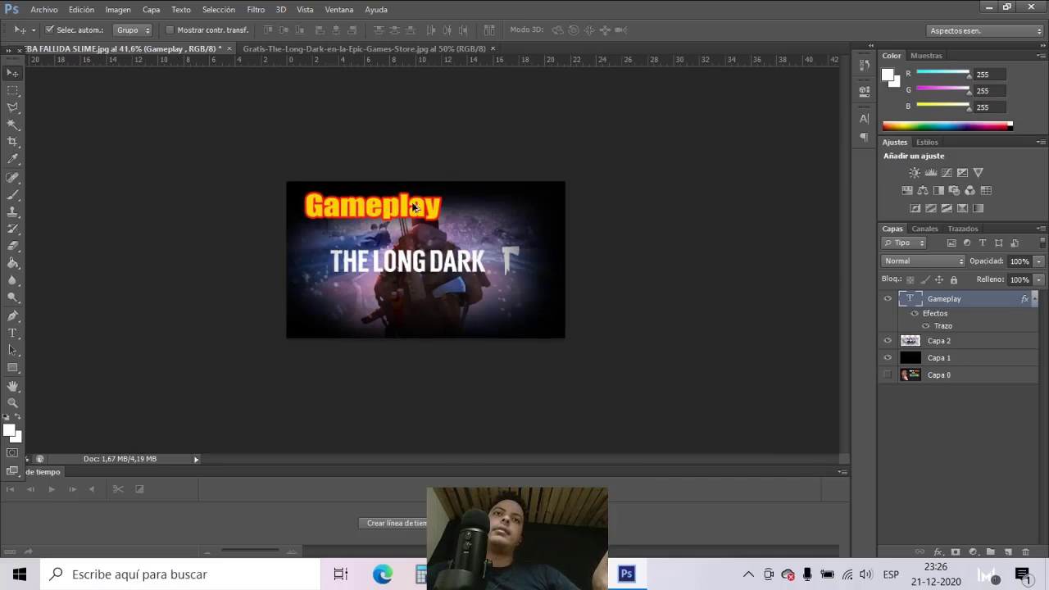
scroll(408, 253, "down", 1)
scroll(402, 260, "up", 1)
scroll(377, 225, "up", 1)
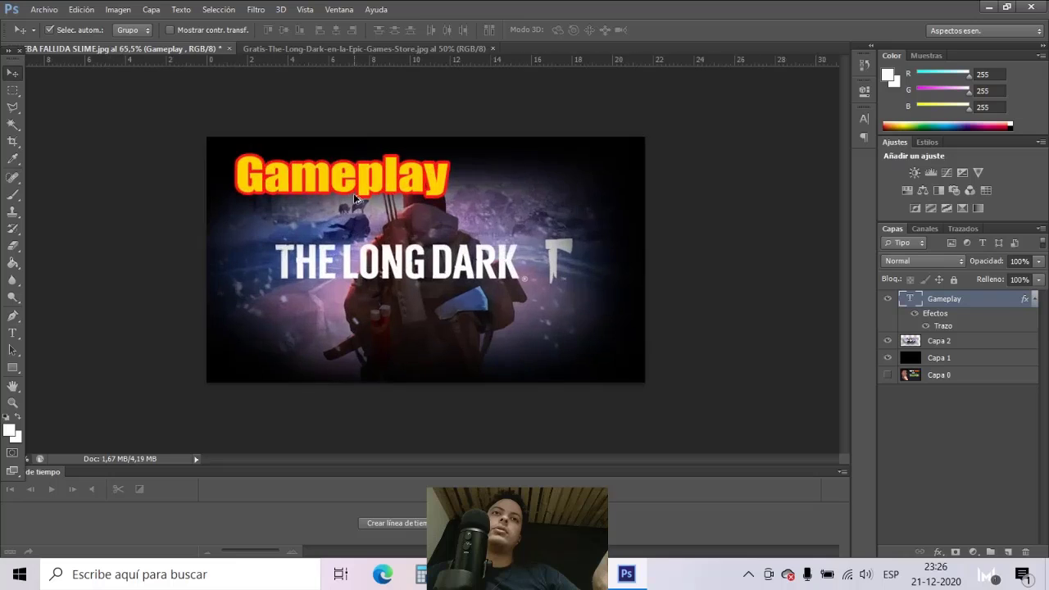
scroll(352, 193, "up", 2)
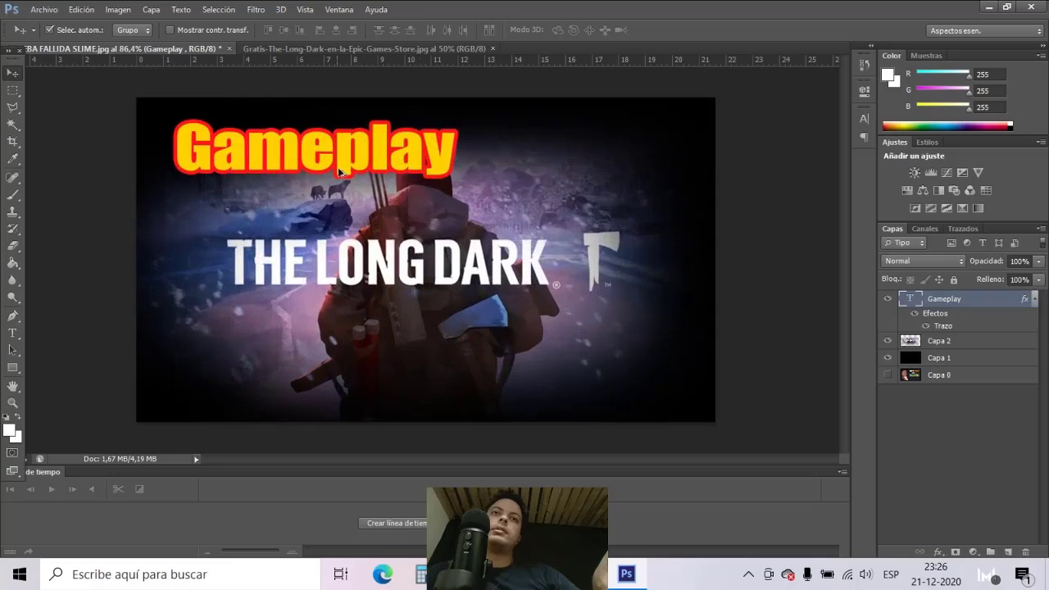
double_click(912, 300)
Change the Gameplay title's text colour to white (ffffff)
left_click(446, 31)
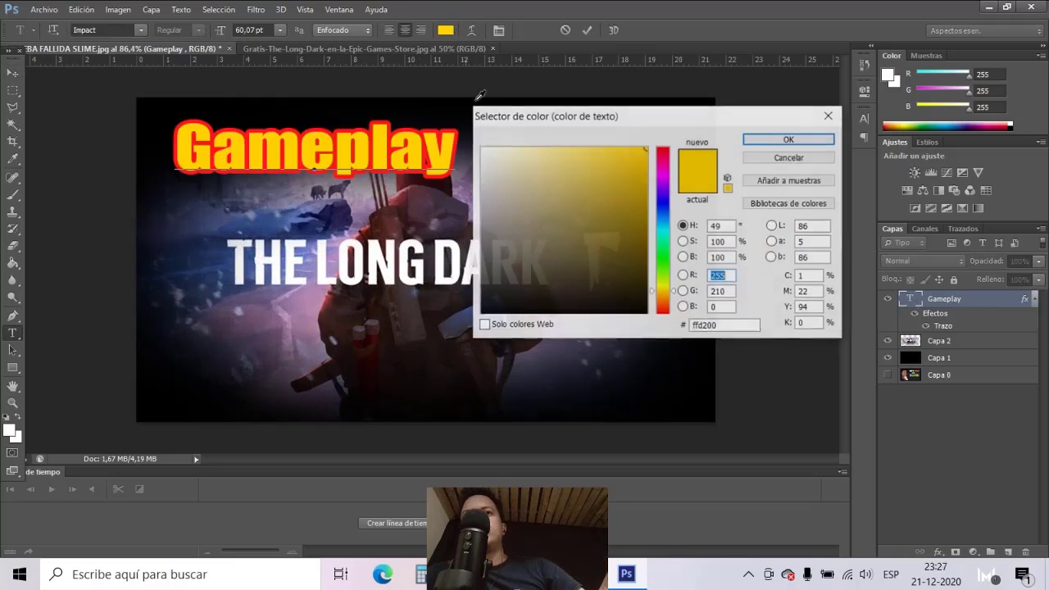
left_click(481, 148)
left_click(762, 140)
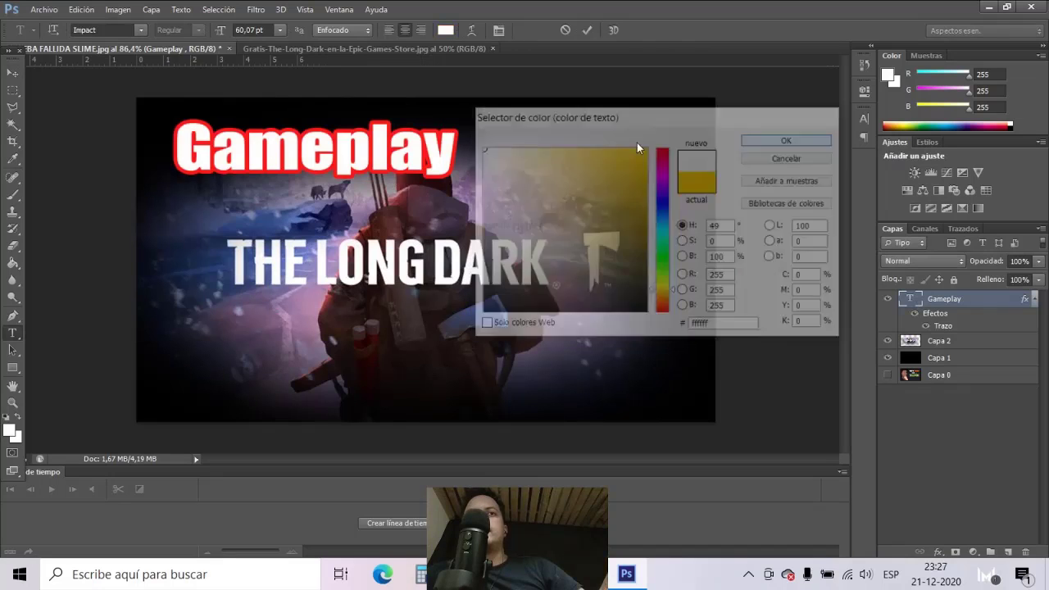
left_click(12, 76)
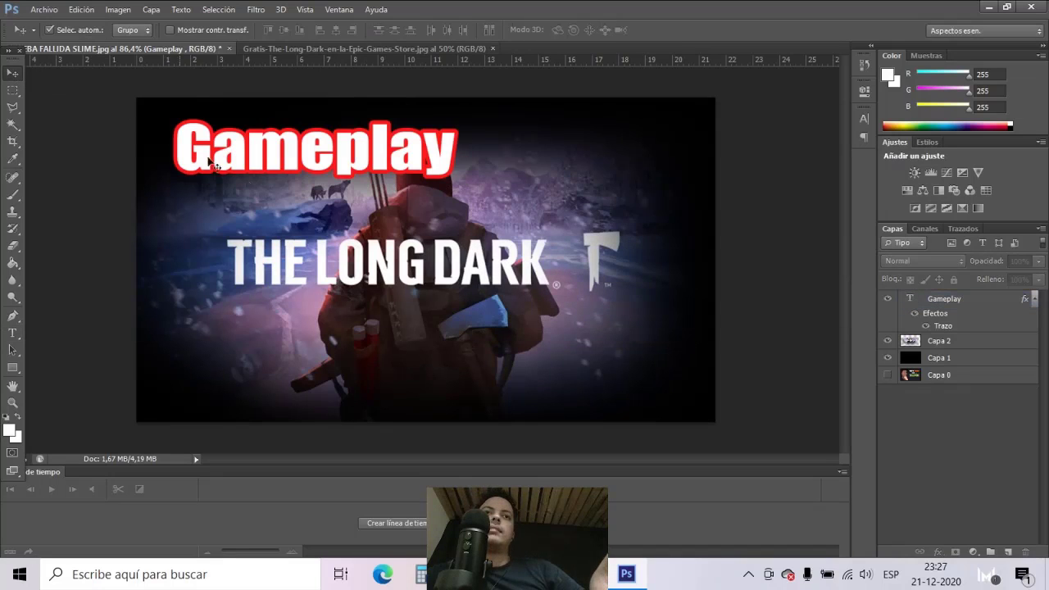
scroll(432, 240, "down", 5)
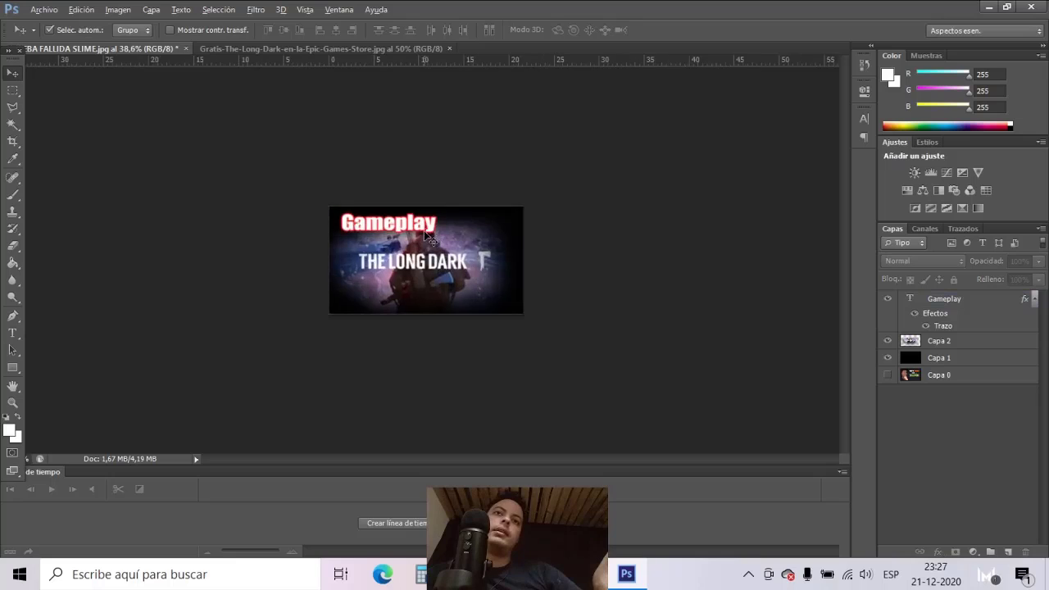
scroll(424, 230, "up", 4)
scroll(379, 174, "up", 1)
Append ' - ASMR' to the title and move it below THE LONG DARK logo
left_click(922, 300)
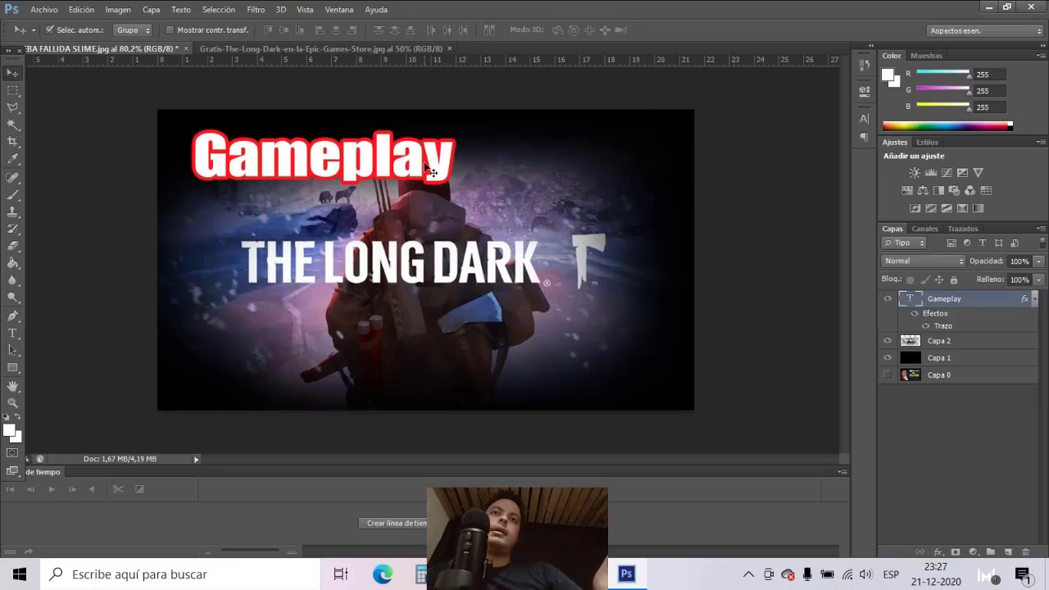
double_click(911, 301)
left_click(475, 155)
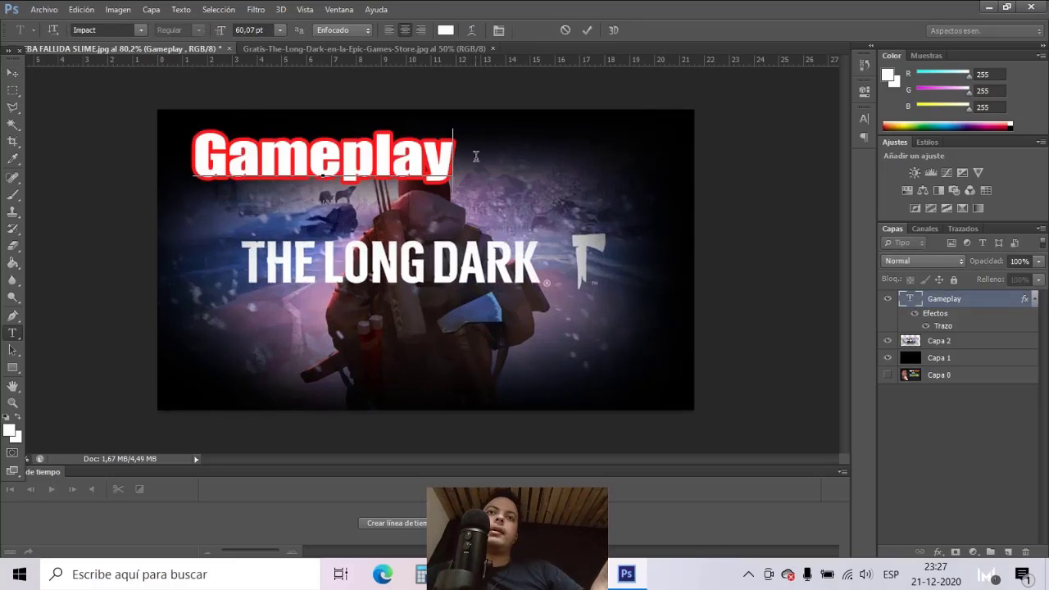
type(" -")
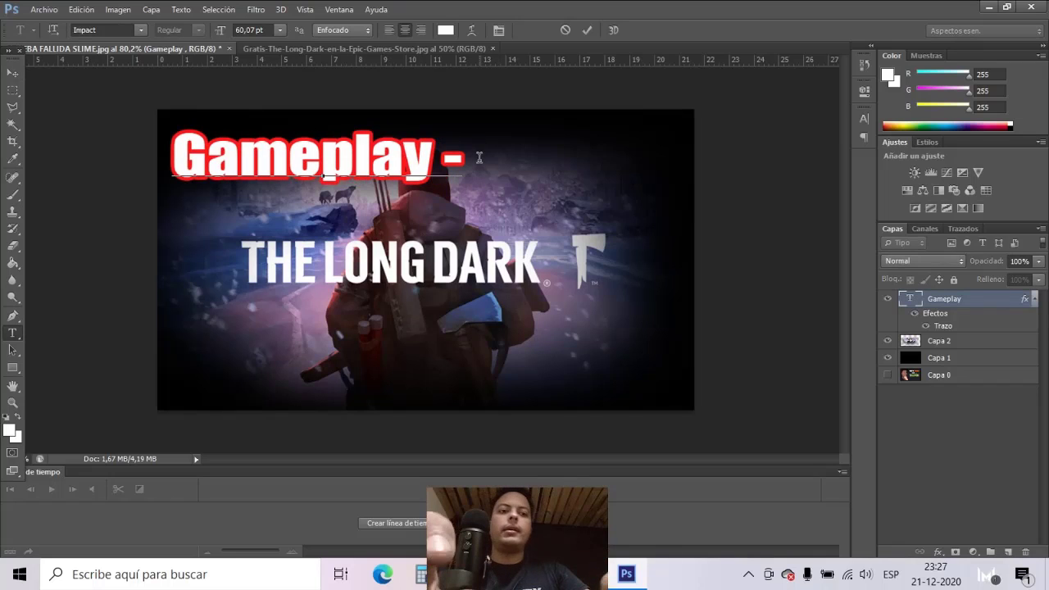
type(" ASMR")
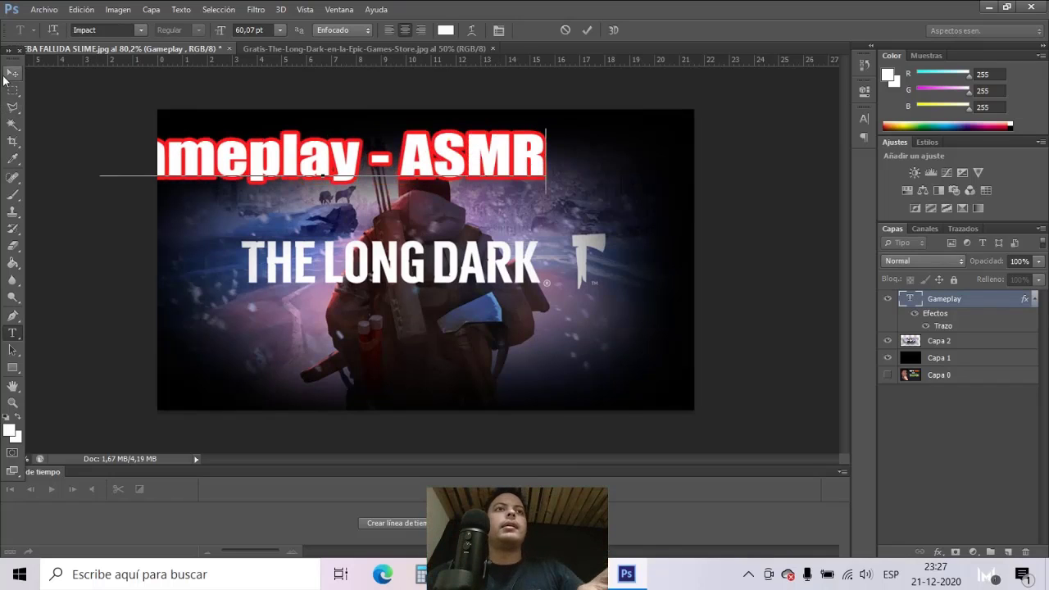
left_click(6, 75)
mouse_move(372, 142)
left_mouse_down()
mouse_move(441, 149)
mouse_move(440, 325)
left_mouse_up()
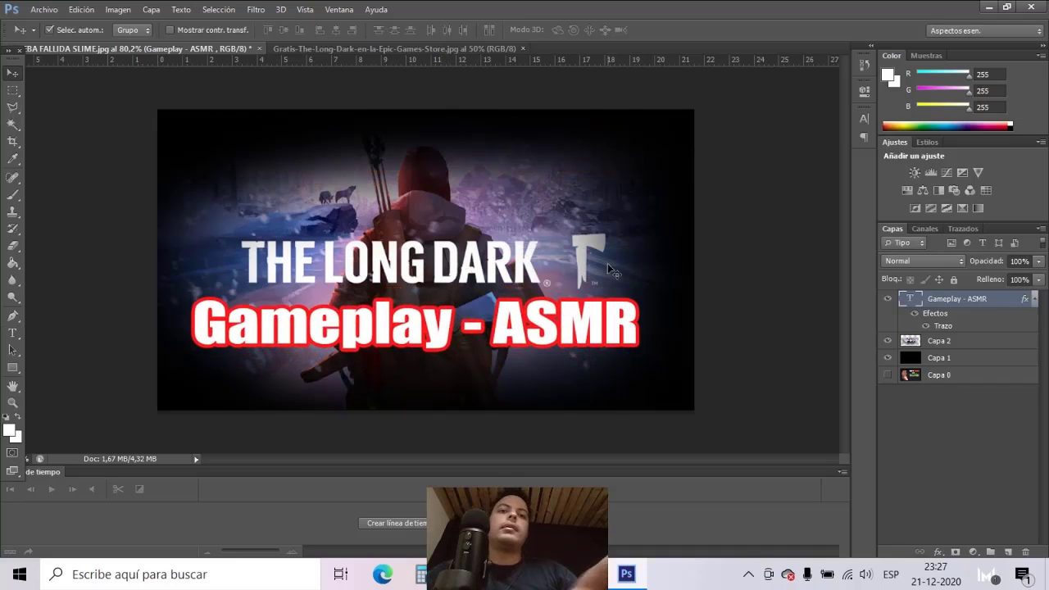
Scale down the Gameplay - ASMR title with Free Transform and apply the new size
key("ctrl+t")
mouse_move(644, 292)
left_mouse_down()
mouse_move(543, 295)
mouse_move(576, 291)
left_mouse_up()
left_click_drag(480, 338, 460, 320)
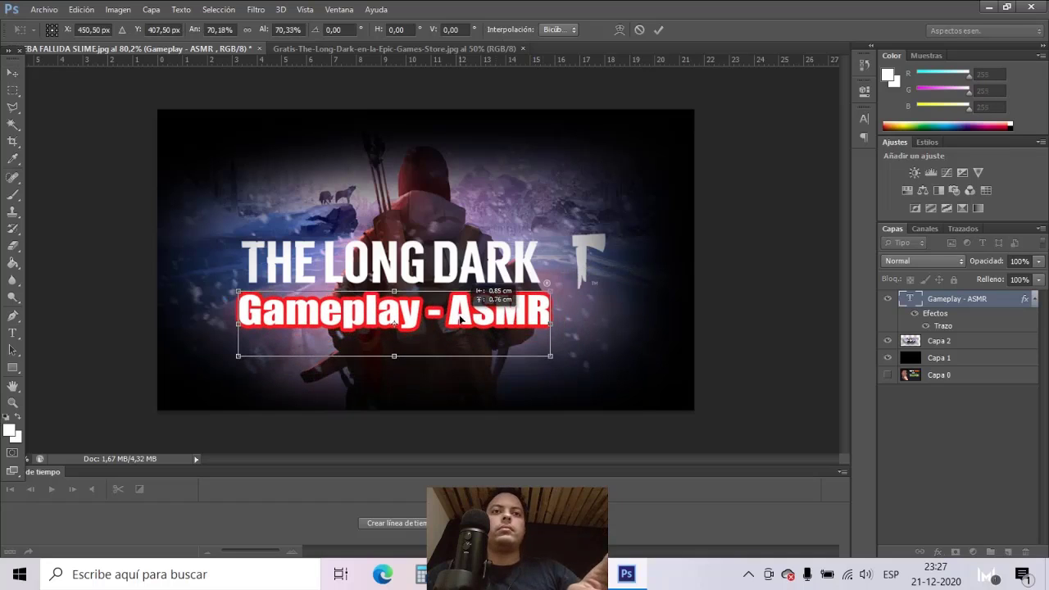
key("Return")
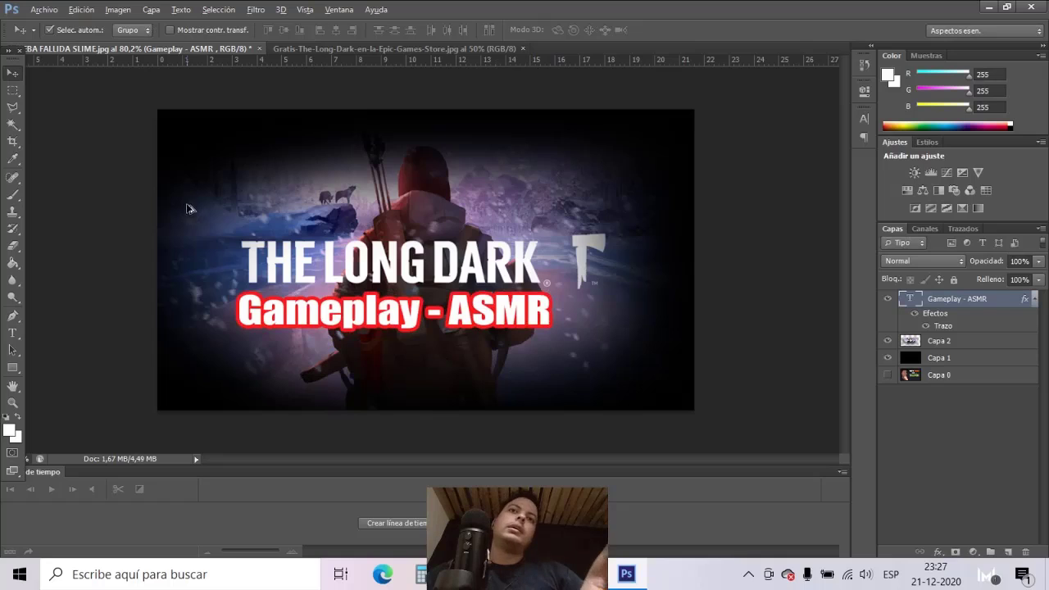
scroll(186, 208, "down", 1)
scroll(164, 218, "down", 3)
Shift the artwork and title together slightly so the title sits beneath THE LONG DARK
left_click_drag(419, 218, 421, 219)
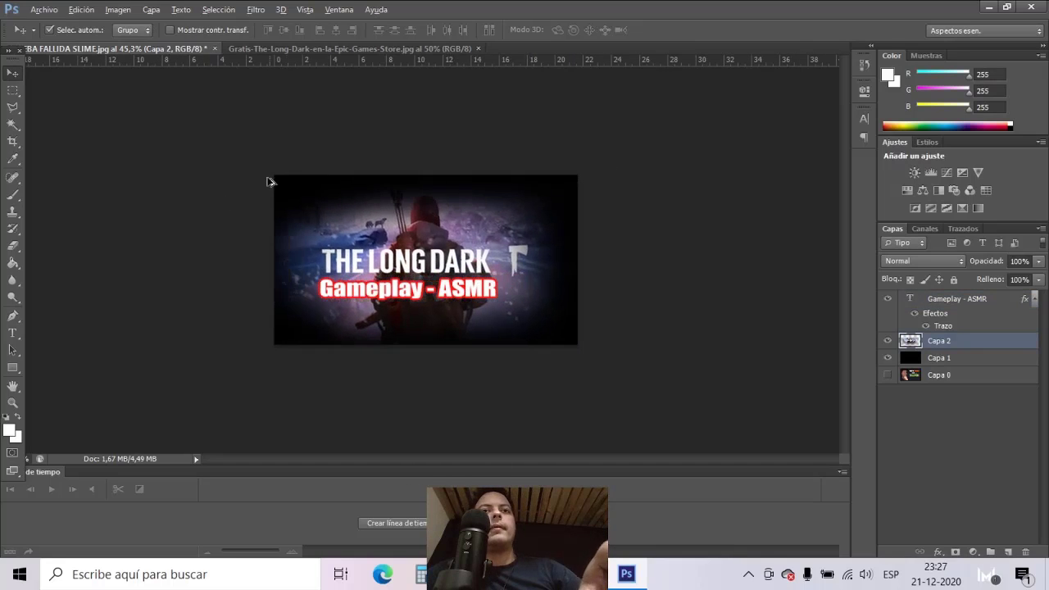
scroll(327, 237, "up", 2)
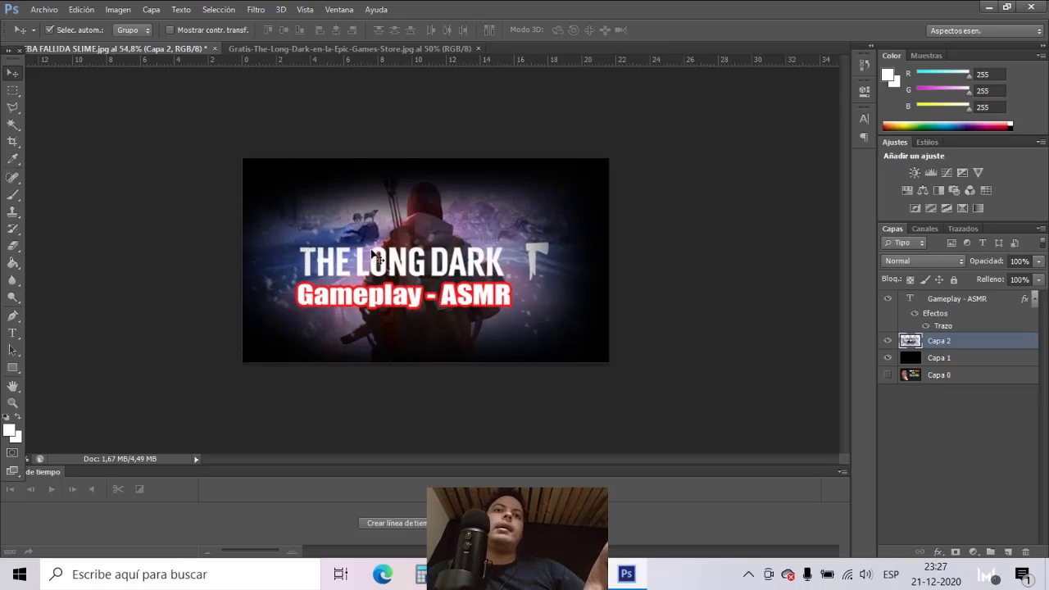
left_click(392, 302, "shift")
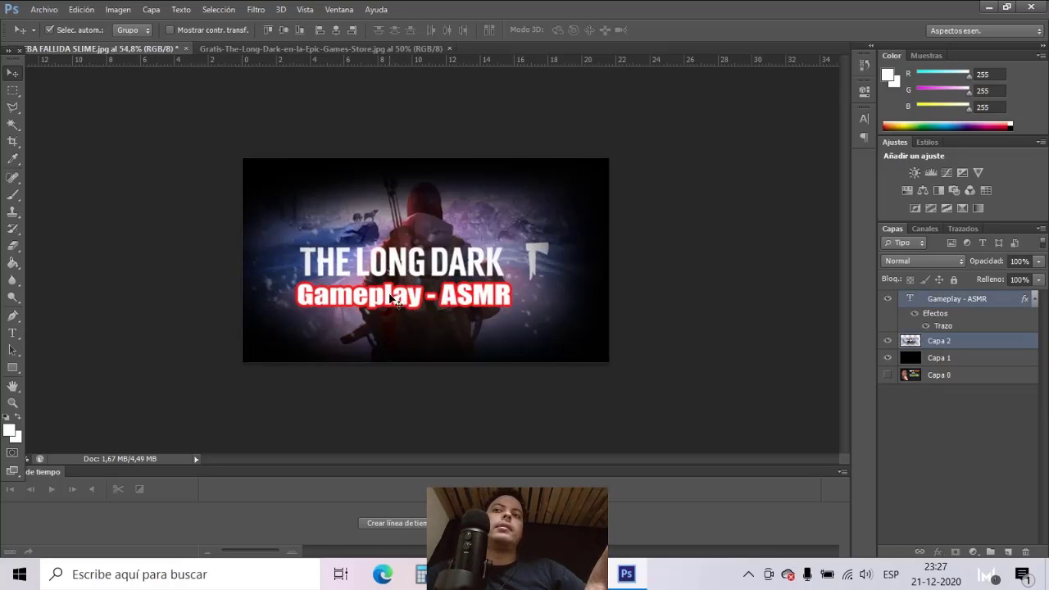
left_click_drag(392, 300, 399, 291)
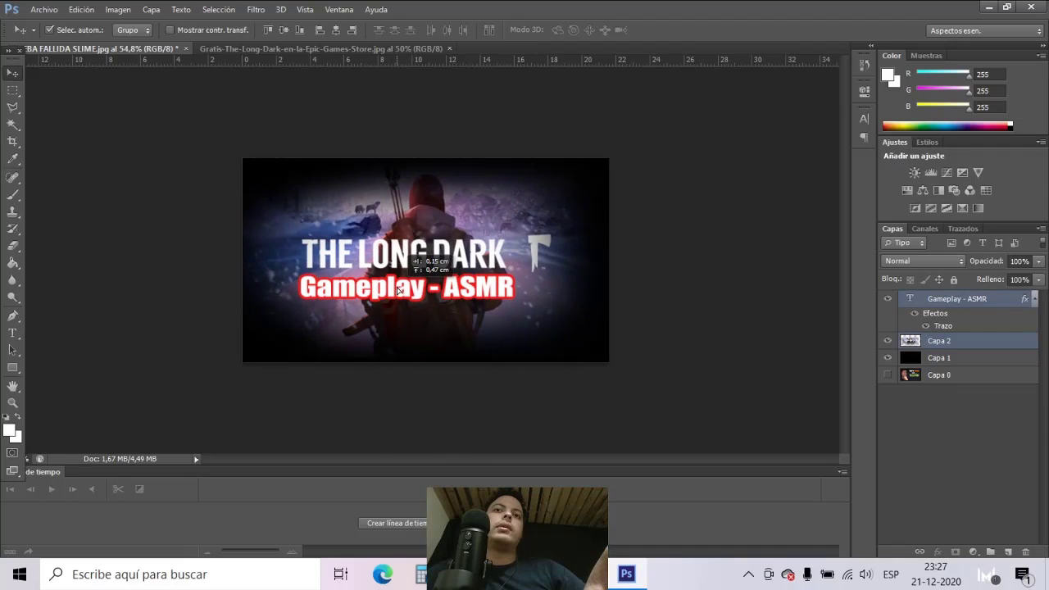
left_click(181, 245)
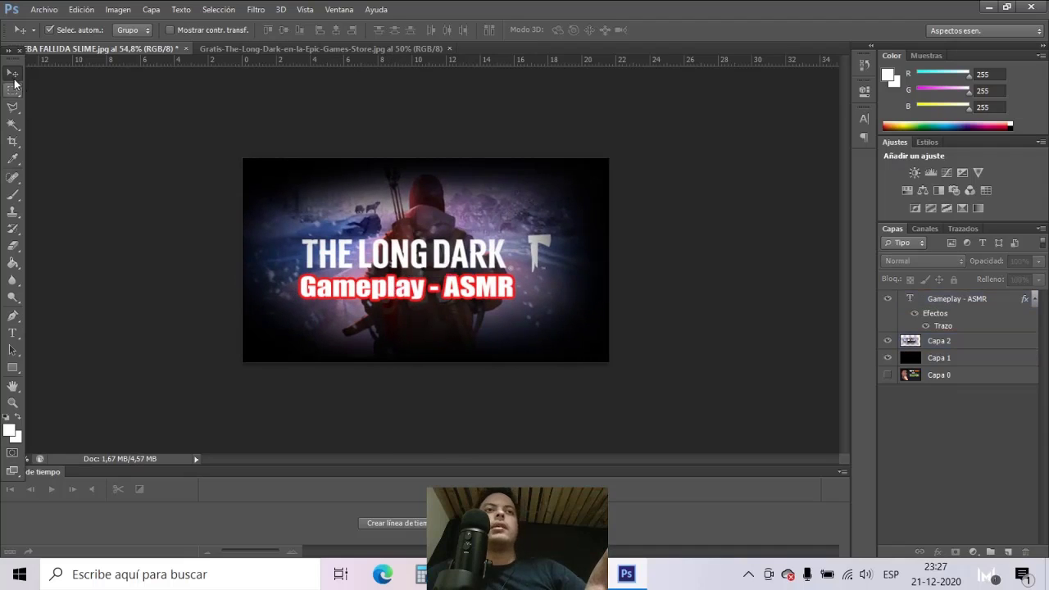
Reconfirm the title's transform, then switch to Chrome and open a new tab
scroll(381, 257, "up", 3)
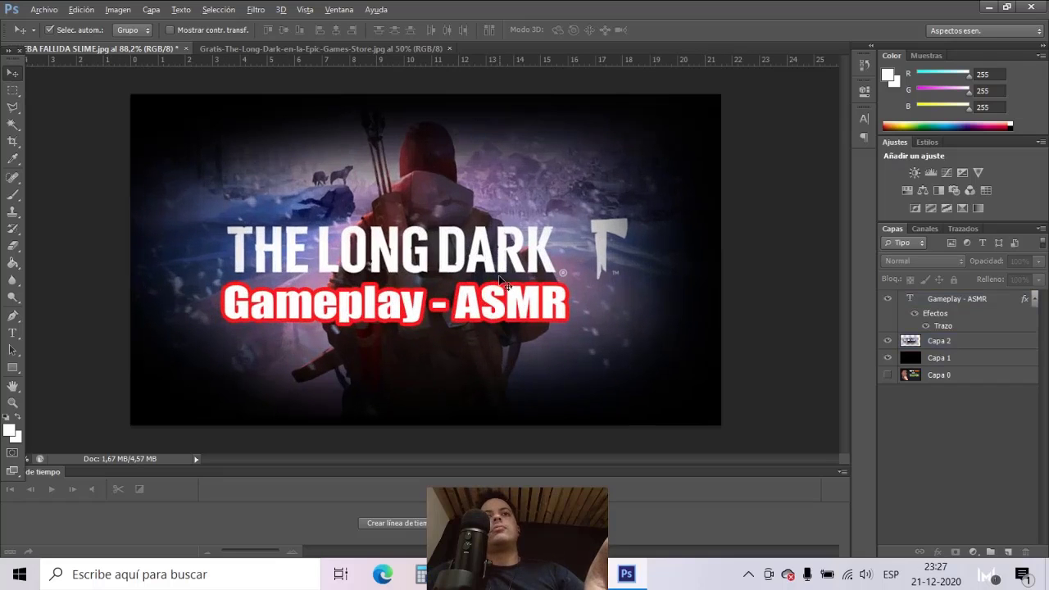
left_click(435, 336)
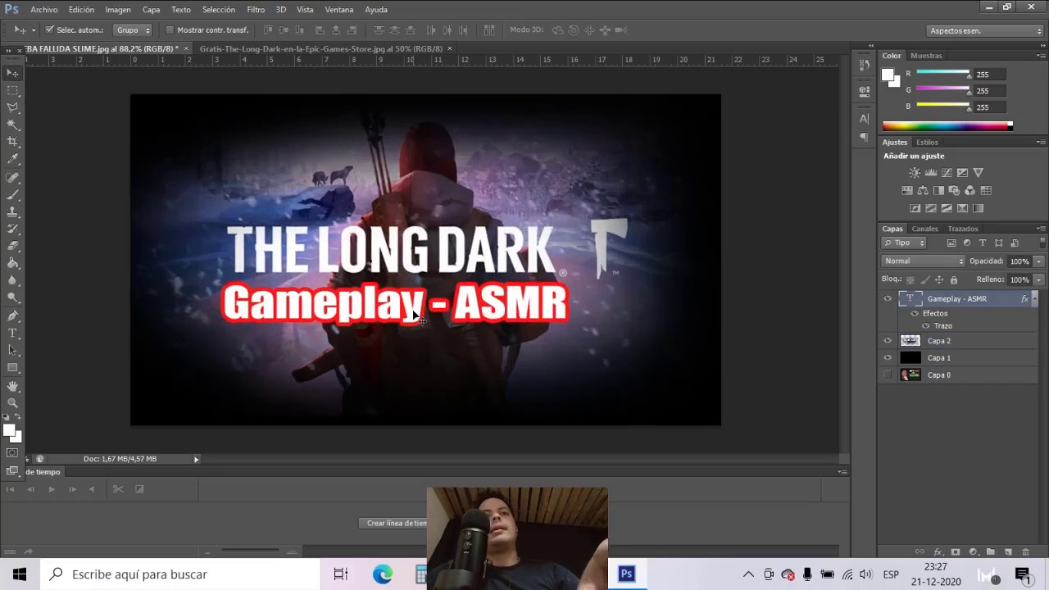
key("ctrl+t")
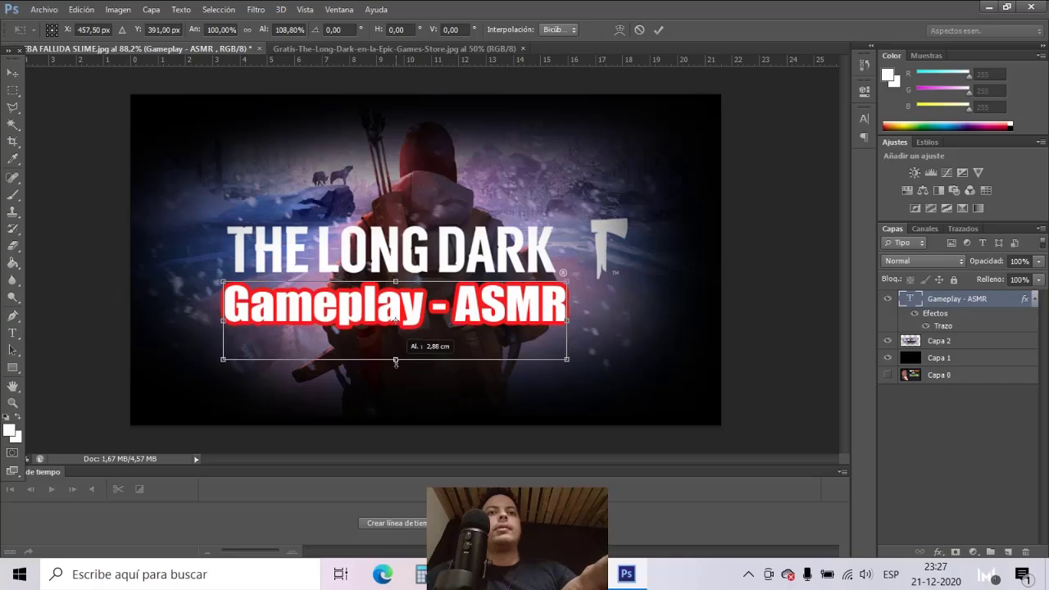
key("Return")
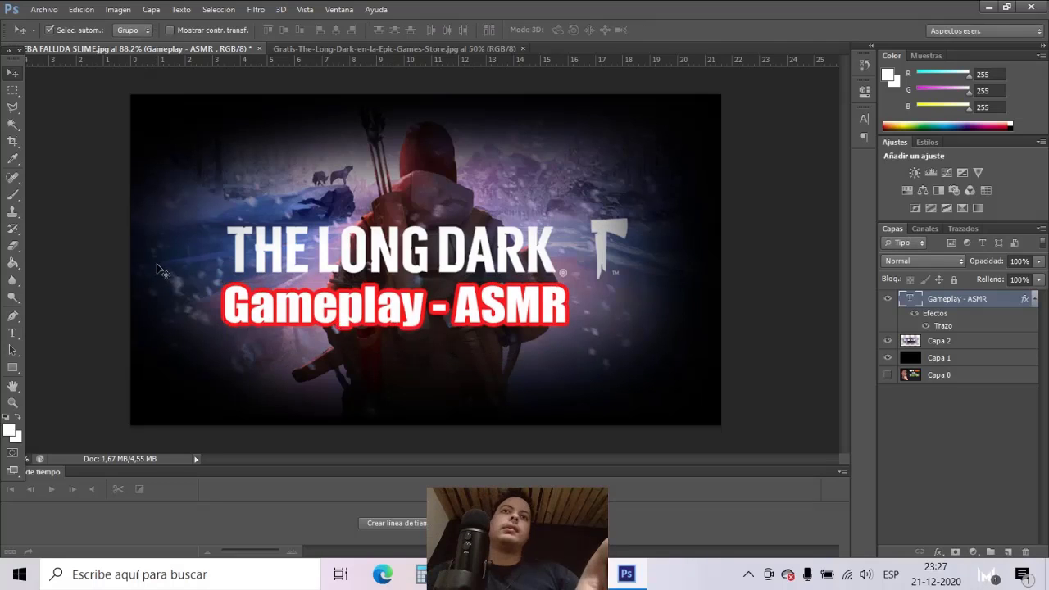
scroll(168, 262, "down", 2)
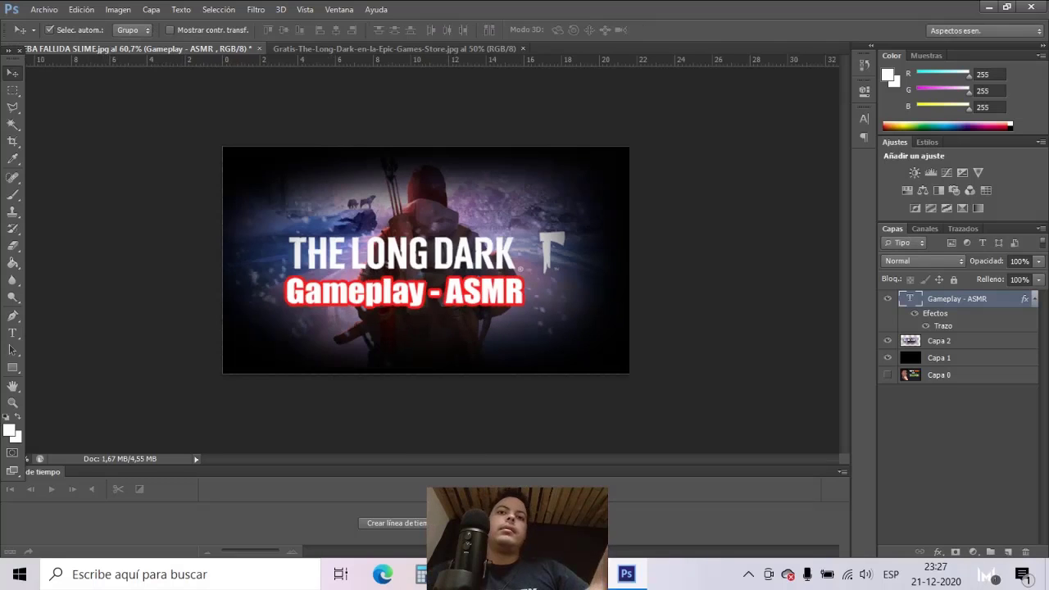
key("alt+Tab")
left_click(218, 14)
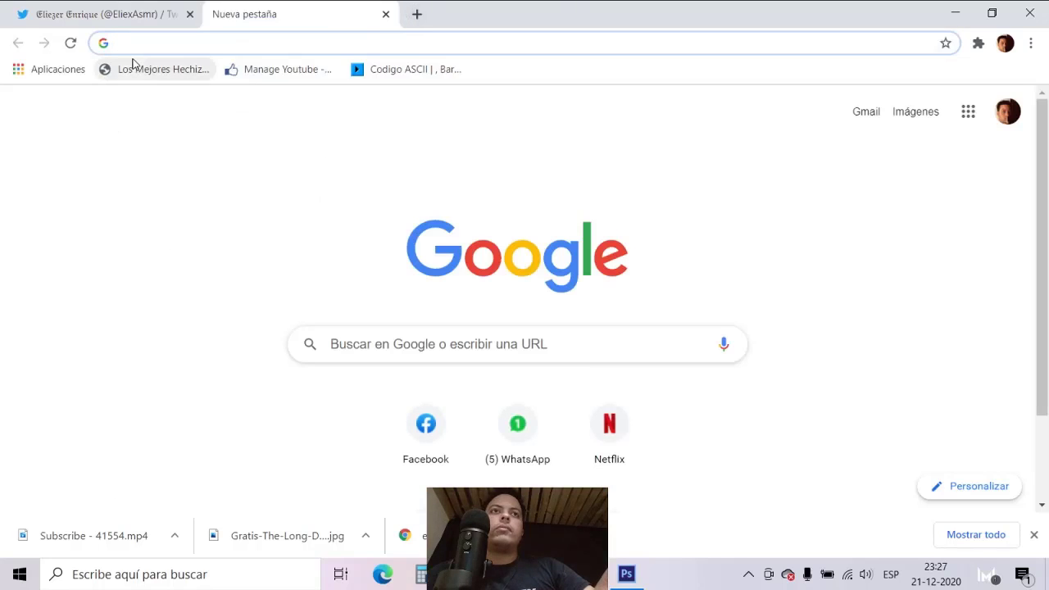
Search Google Images for 'CONTROL DE VIDEOJUEGOS'
type("CONTROL DE VI")
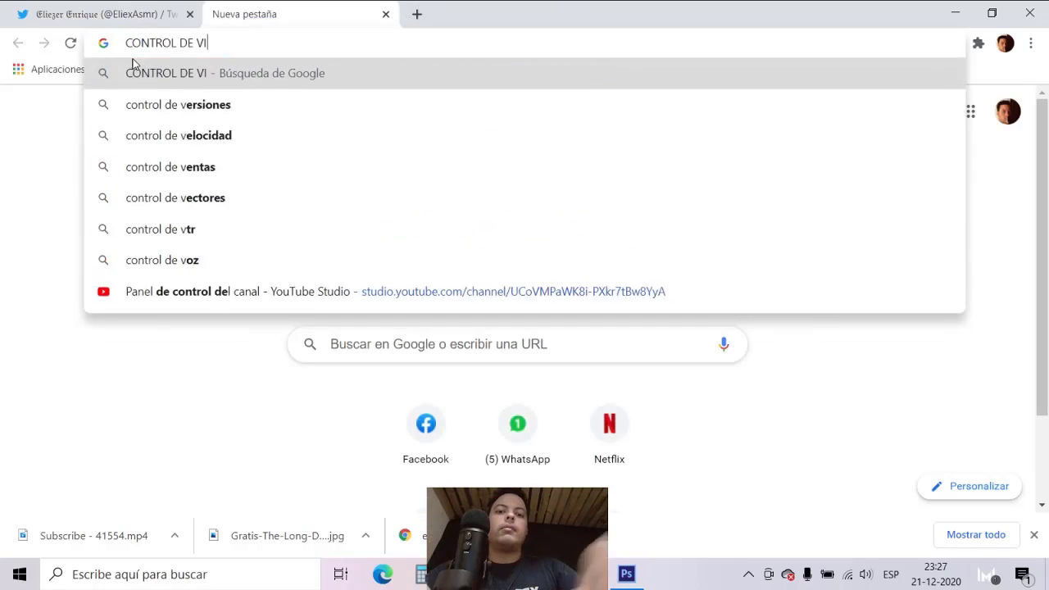
type("DEO JU")
key("BackSpace")
key("BackSpace")
key("BackSpace")
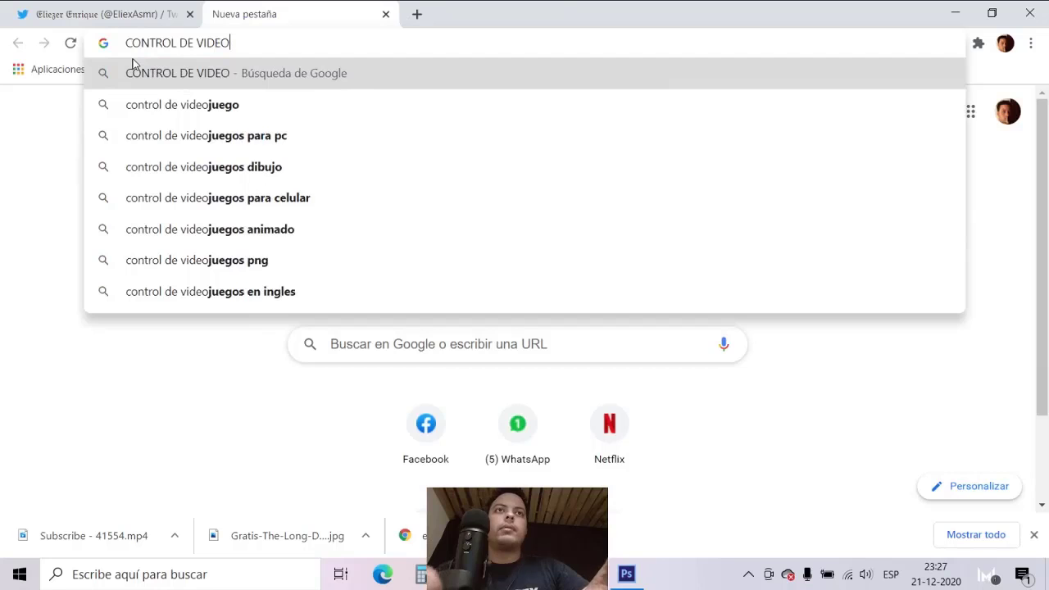
type("JUEGOS")
key("Return")
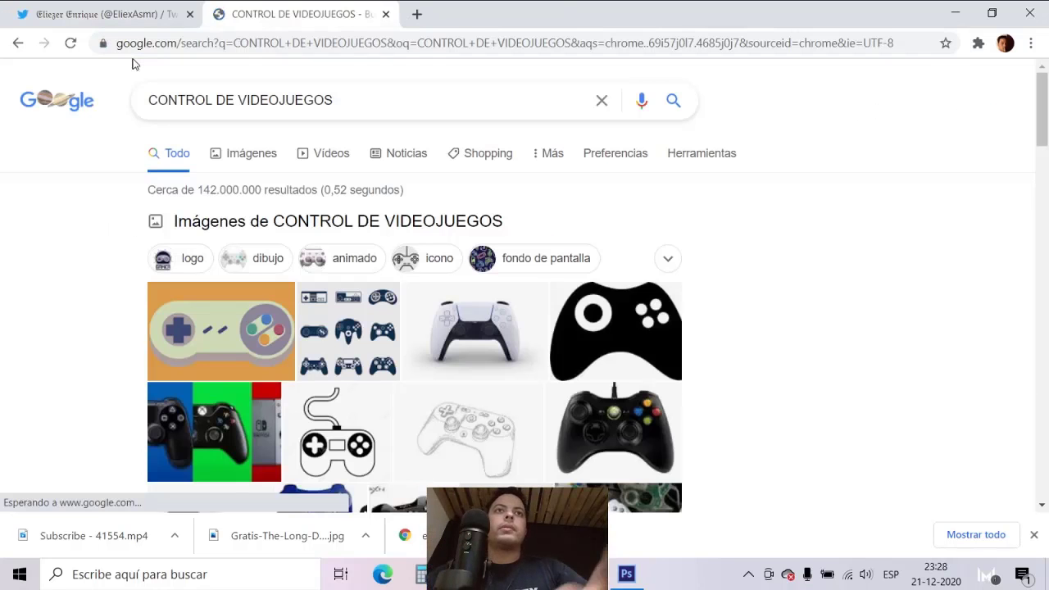
left_click(230, 154)
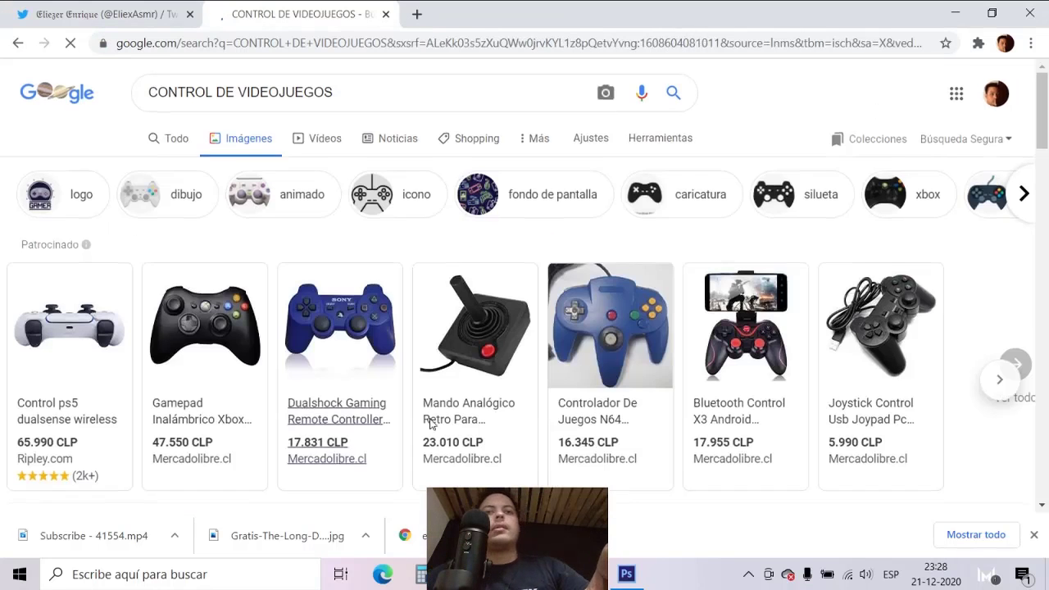
Filter the image results to the Transparente colour option
scroll(430, 422, "down", 7)
scroll(525, 373, "up", 2)
scroll(524, 328, "up", 5)
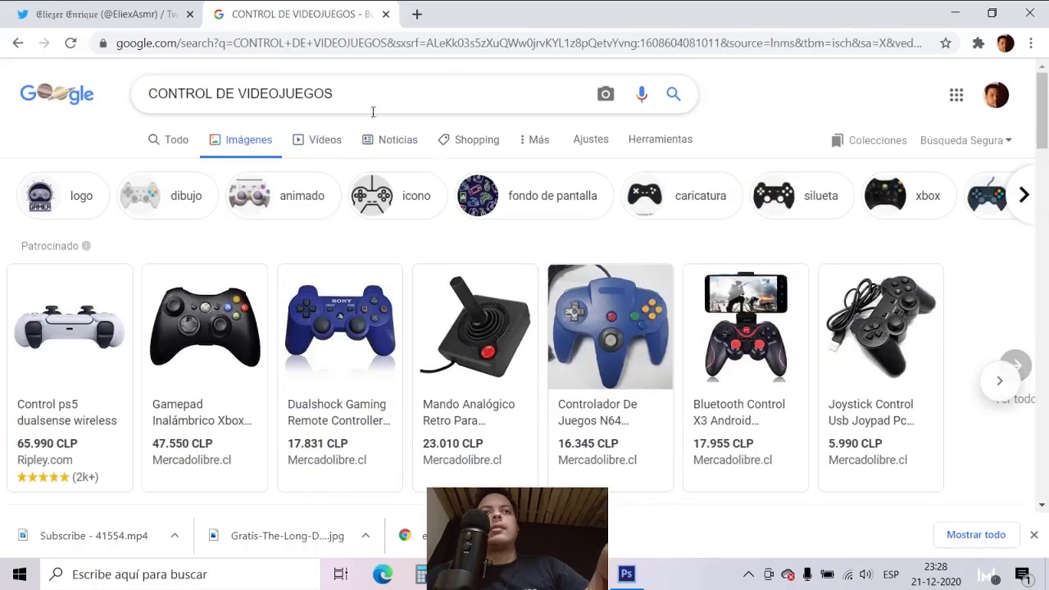
left_click(658, 141)
left_click(232, 174)
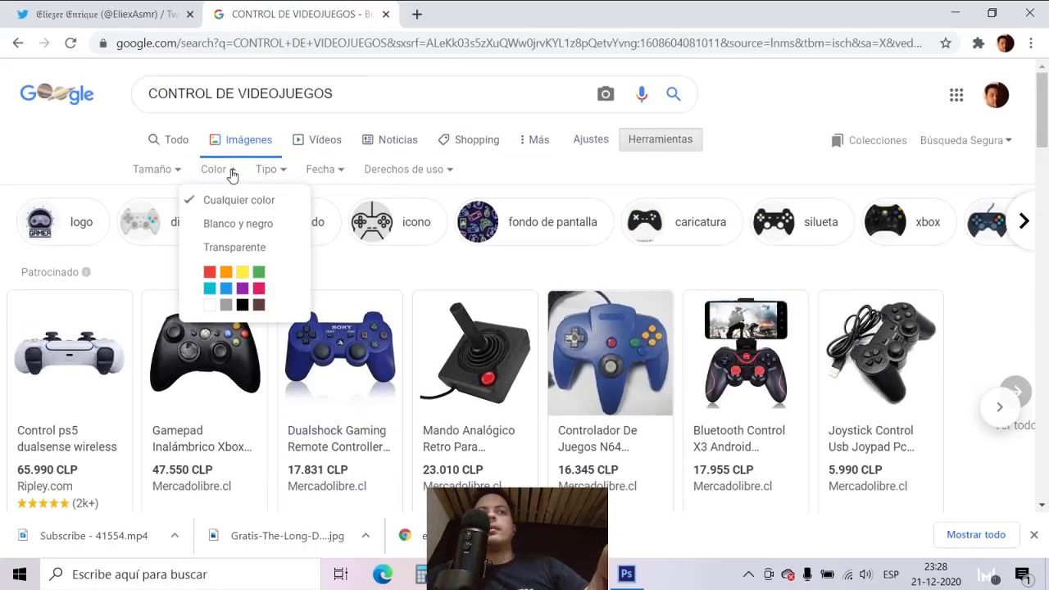
left_click(234, 245)
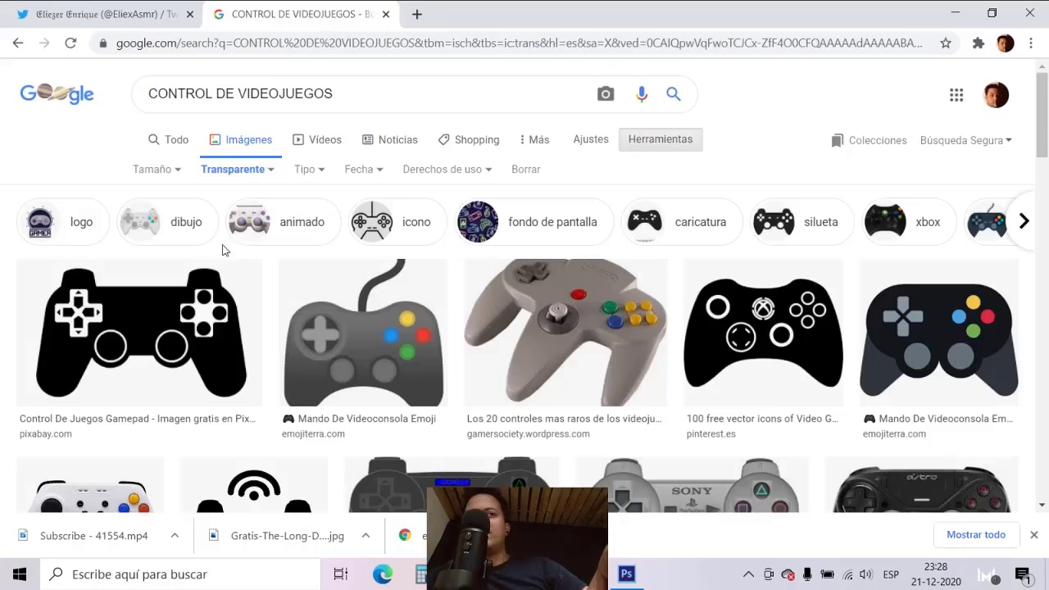
Scroll through the transparent-background controller image results
scroll(328, 278, "down", 3)
scroll(681, 368, "down", 1)
scroll(685, 414, "down", 3)
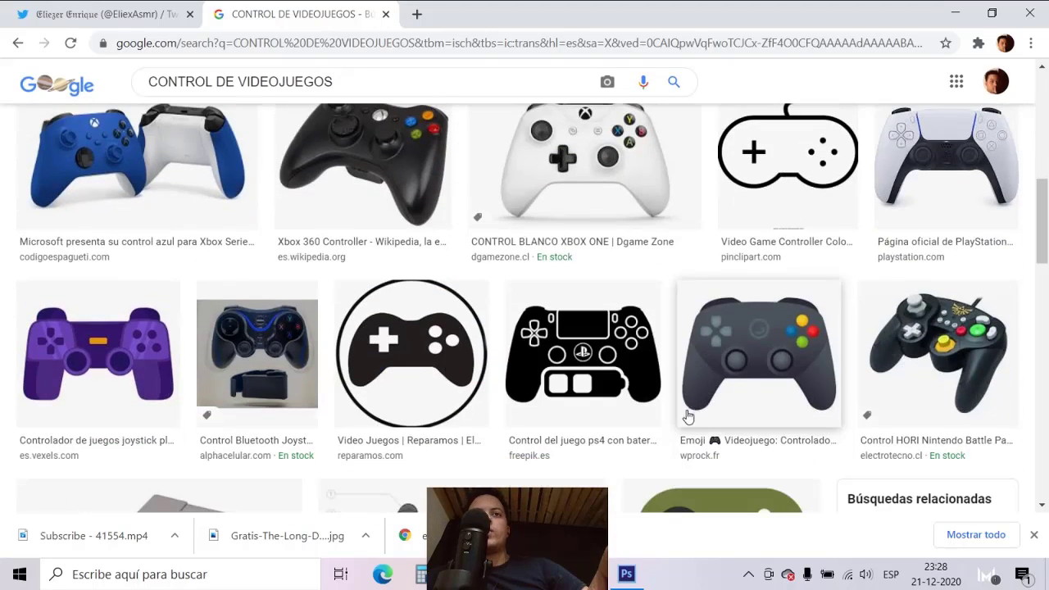
scroll(392, 382, "down", 4)
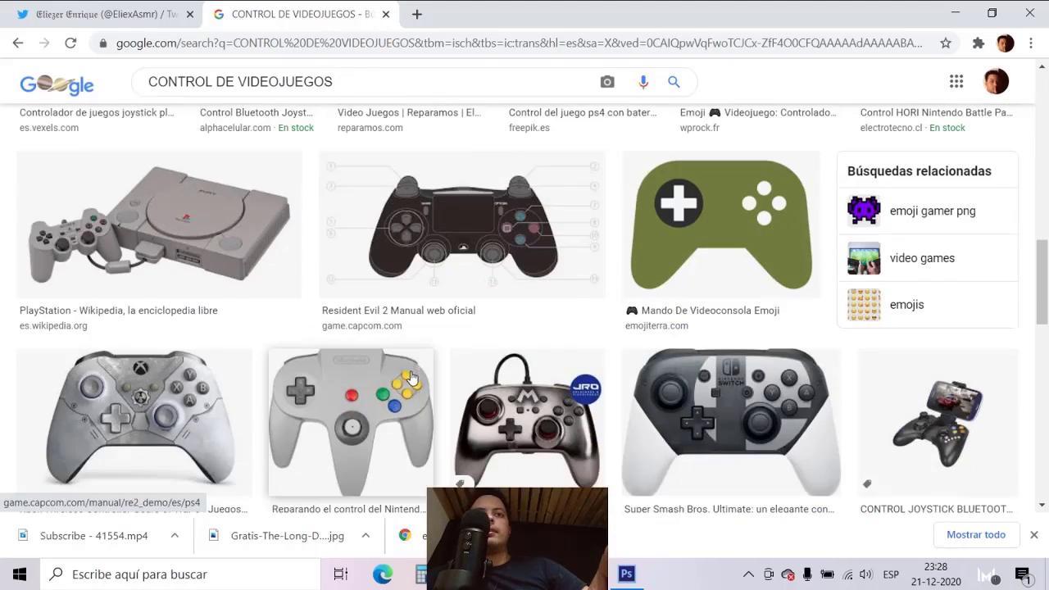
scroll(343, 364, "down", 1)
scroll(344, 364, "down", 3)
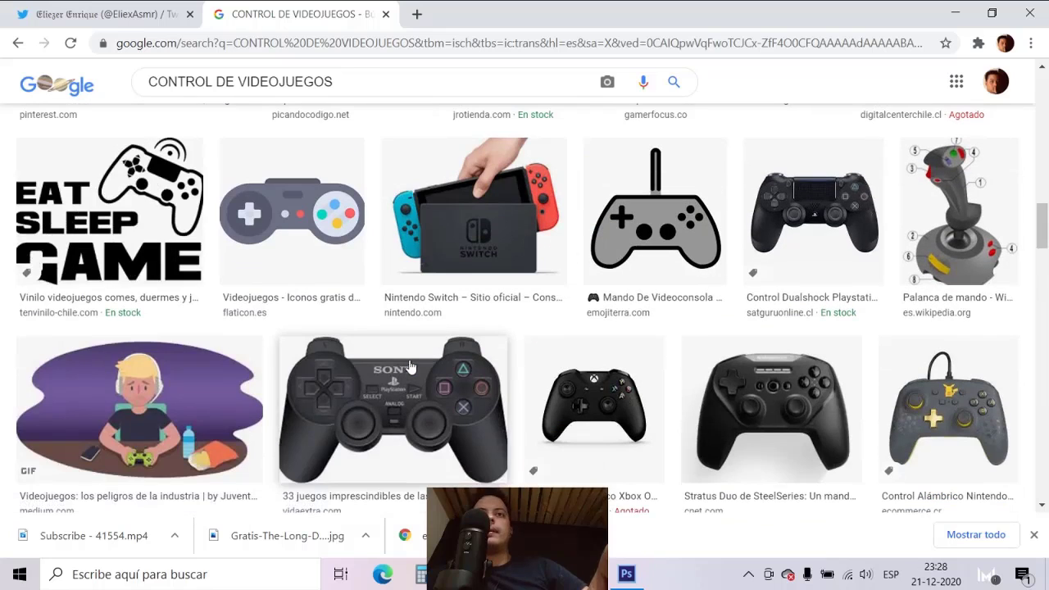
scroll(426, 365, "down", 5)
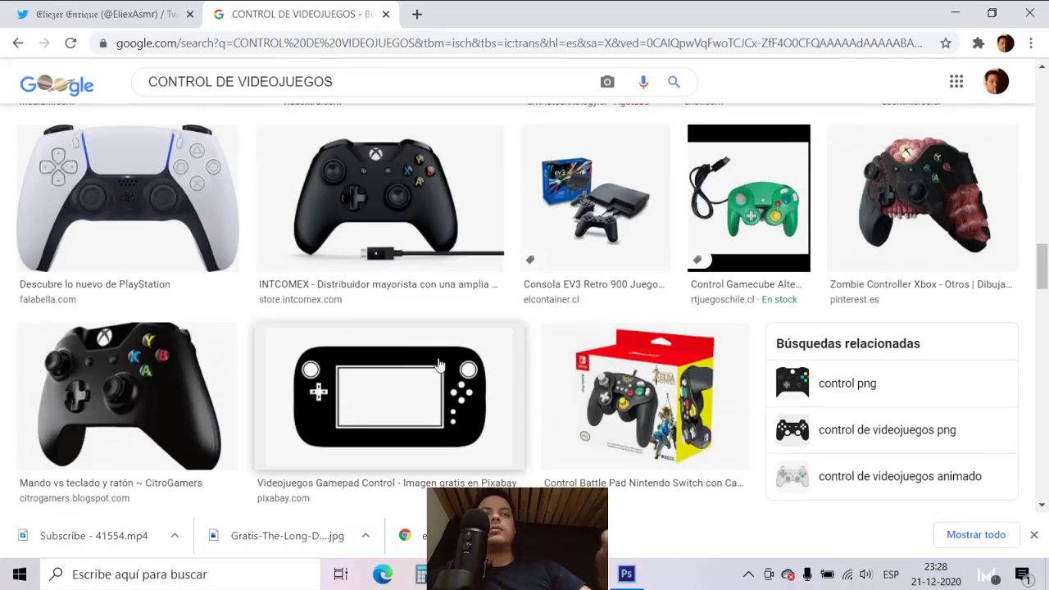
scroll(392, 374, "down", 5)
scroll(361, 377, "down", 2)
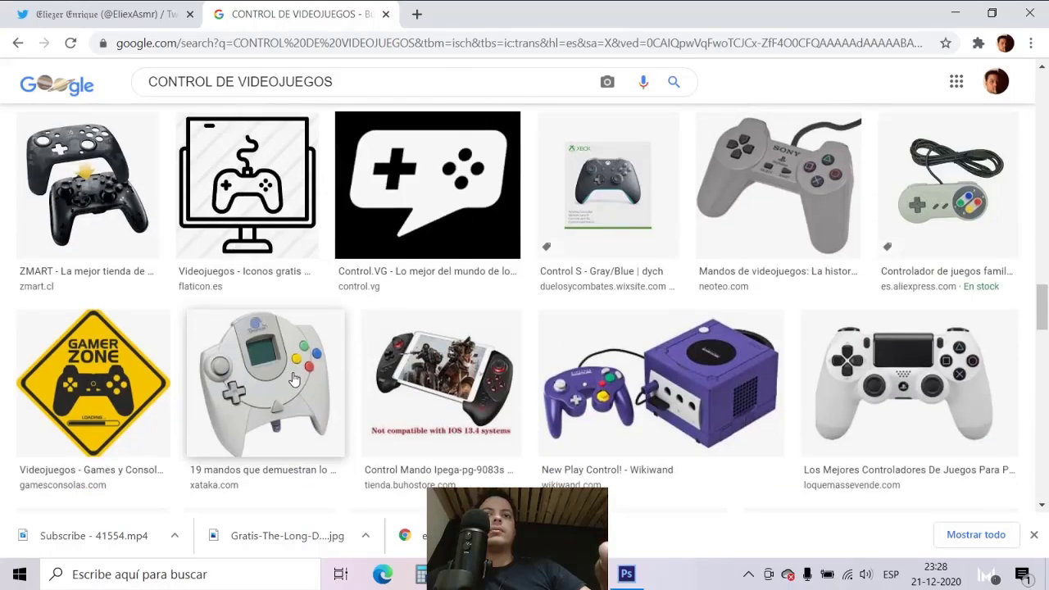
scroll(328, 380, "down", 2)
scroll(302, 383, "down", 3)
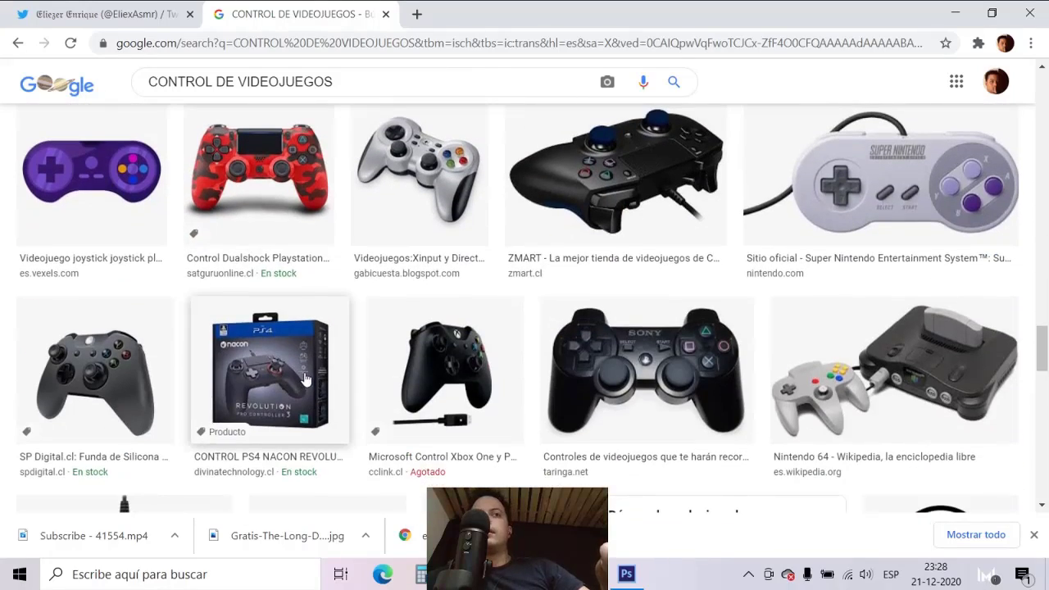
scroll(308, 377, "down", 5)
scroll(278, 382, "down", 4)
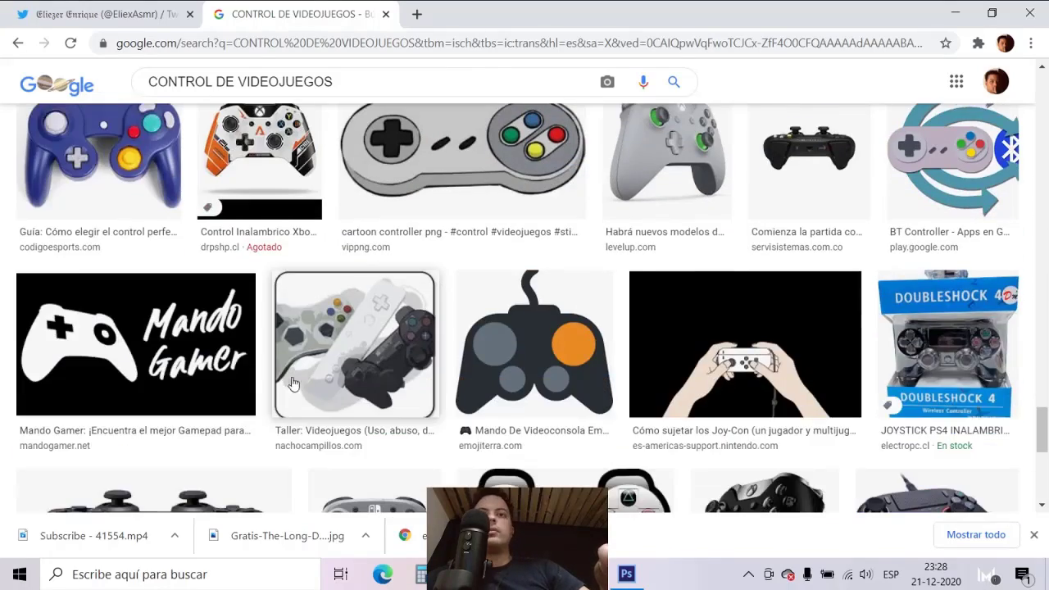
scroll(264, 387, "down", 5)
scroll(399, 399, "down", 4)
scroll(541, 365, "down", 3)
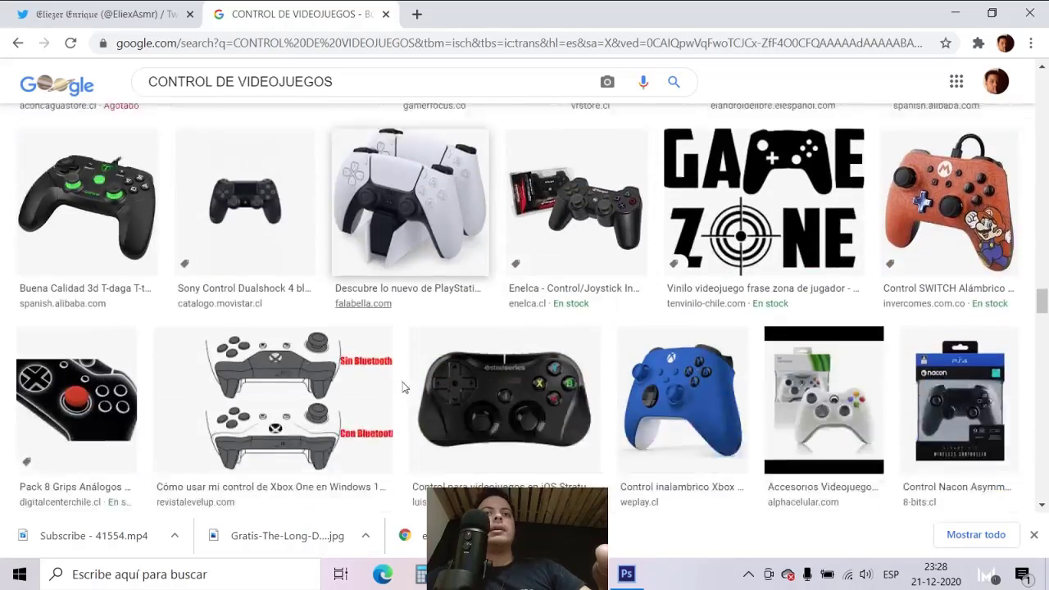
scroll(771, 359, "down", 3)
left_click_drag(1041, 311, 1047, 49)
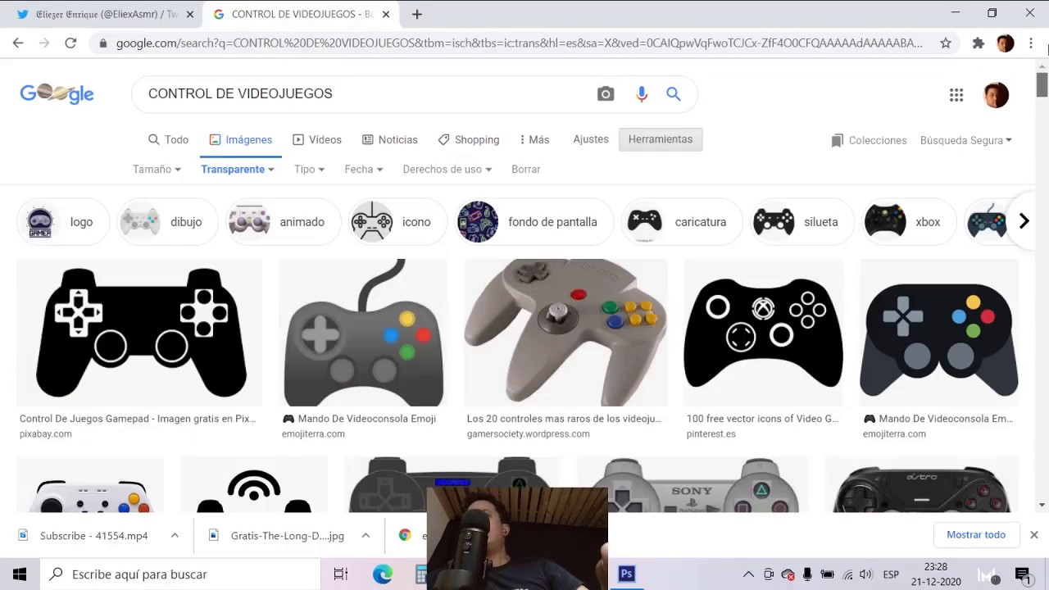
Open the EmojiTerra grey controller emoji preview and copy the image
left_click(941, 340)
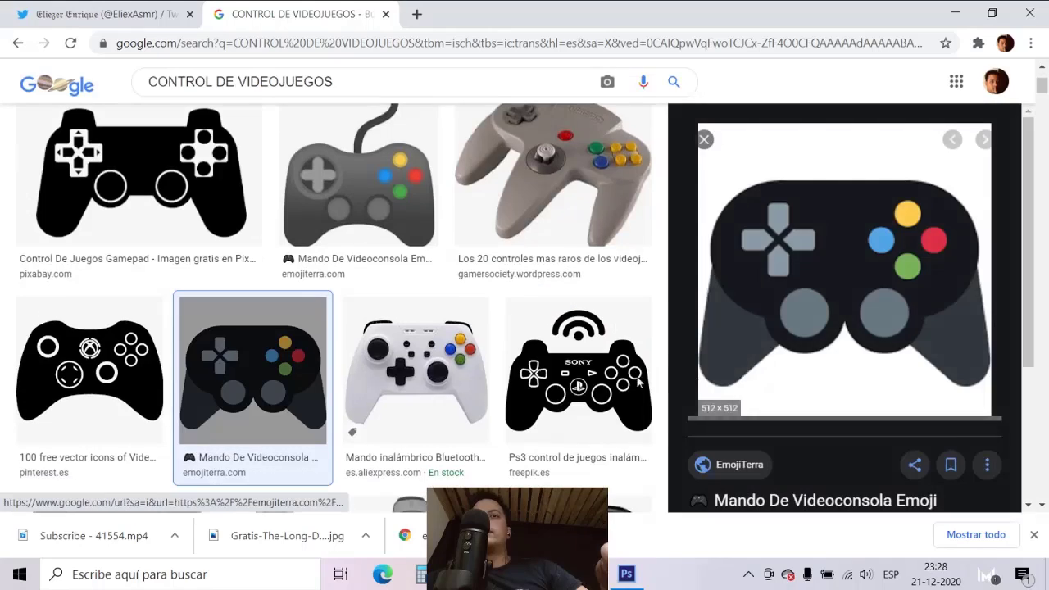
scroll(425, 322, "down", 5)
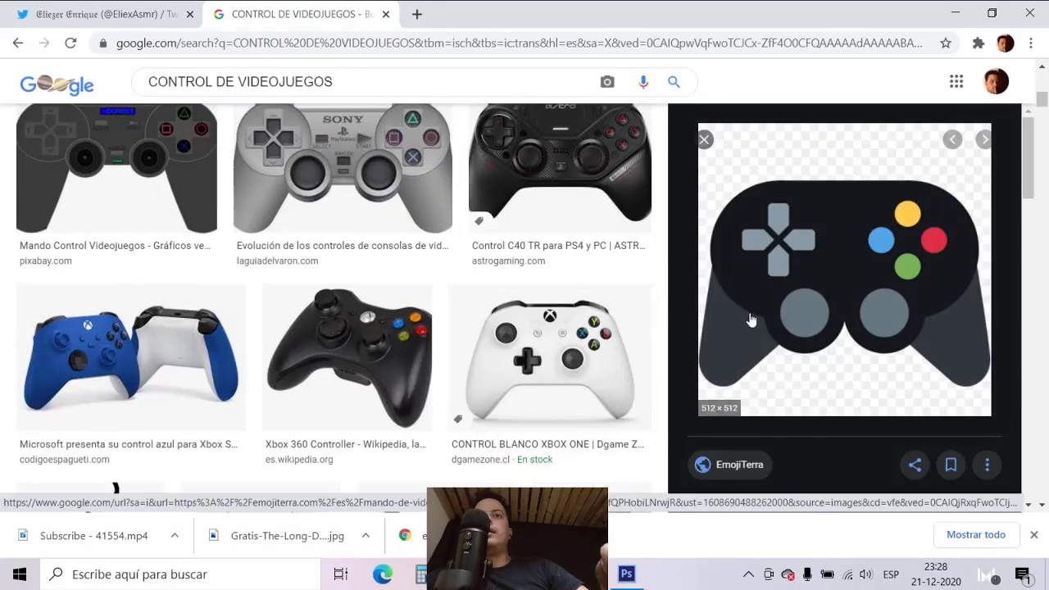
scroll(756, 317, "down", 5)
scroll(756, 317, "down", 2)
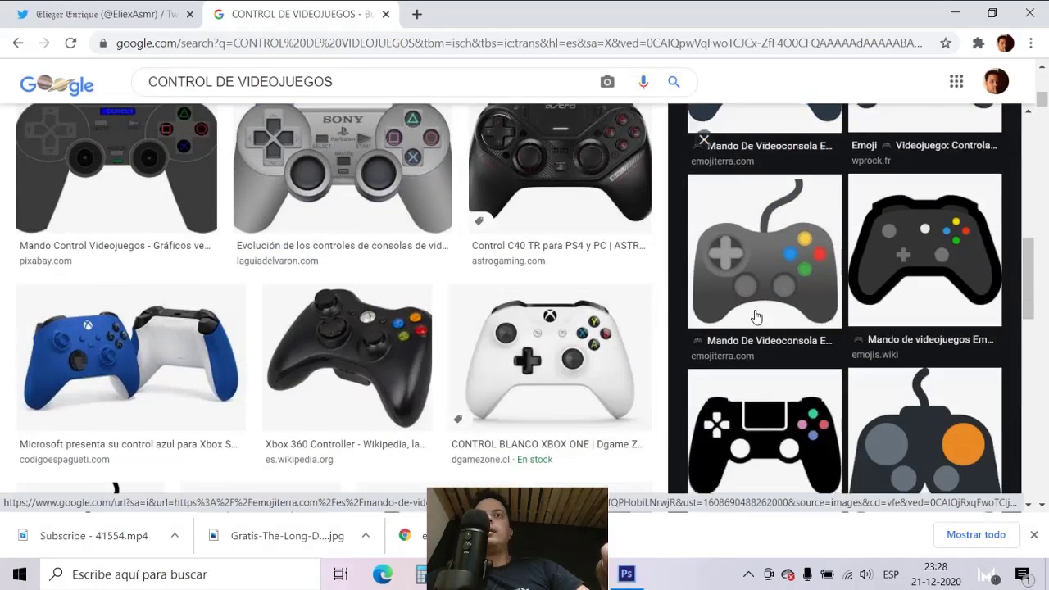
left_click(772, 242)
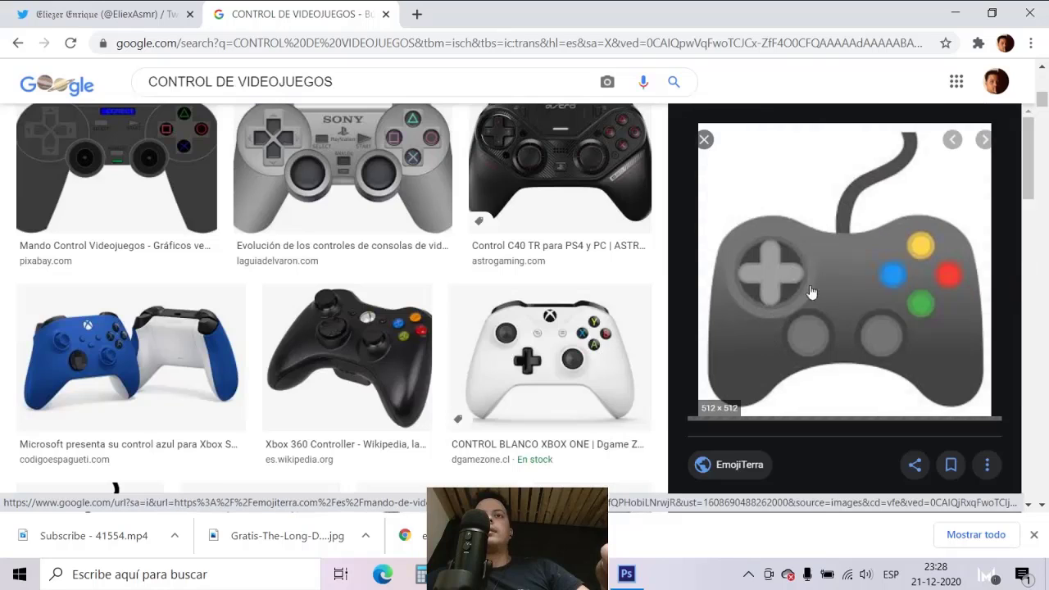
right_click(774, 290)
left_click(771, 457)
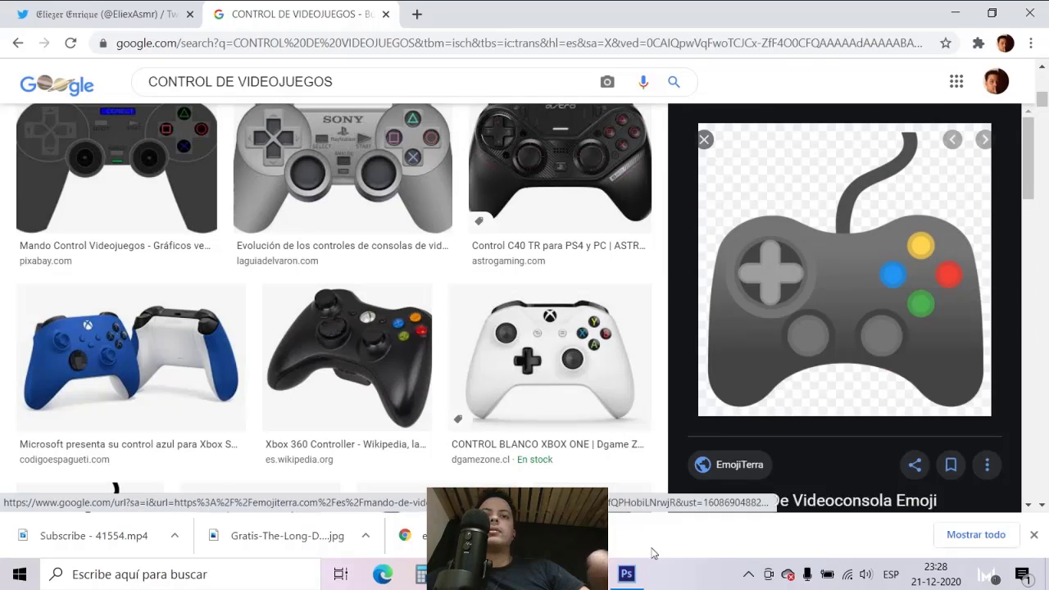
left_click(626, 574)
Paste the controller emoji and delete its black background with the Magic Wand
key("ctrl+v")
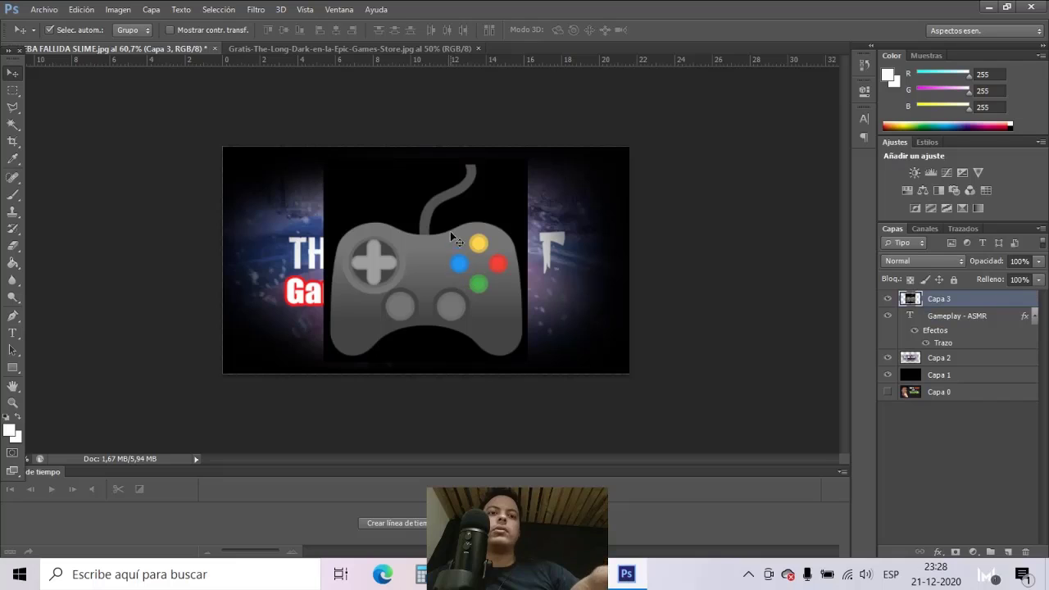
key("w")
left_click(481, 205)
key("Delete")
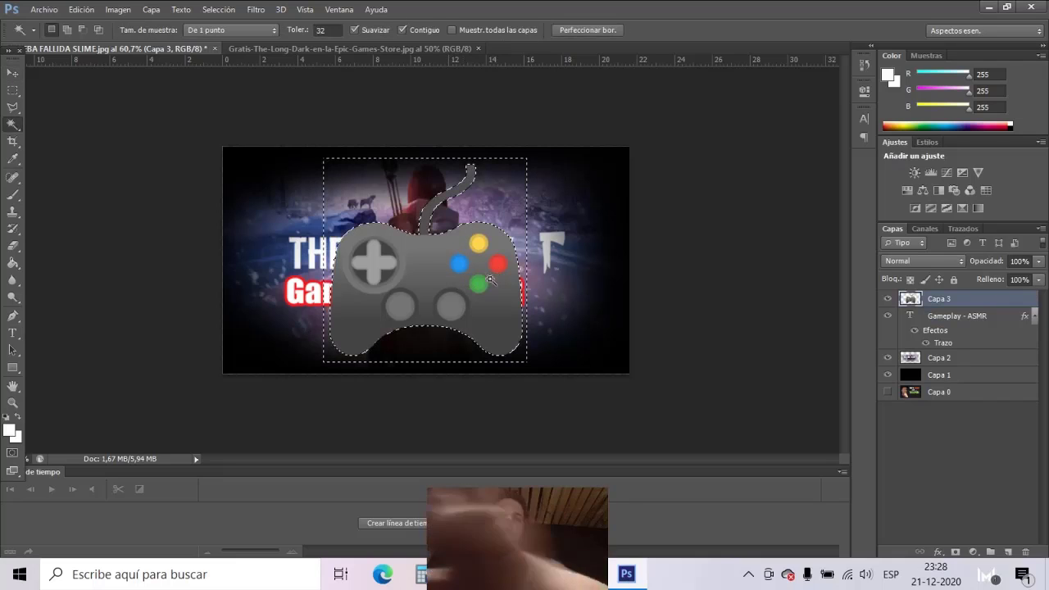
key("ctrl+d")
Shrink the controller to about 25% and place it beside the title's right end
key("v")
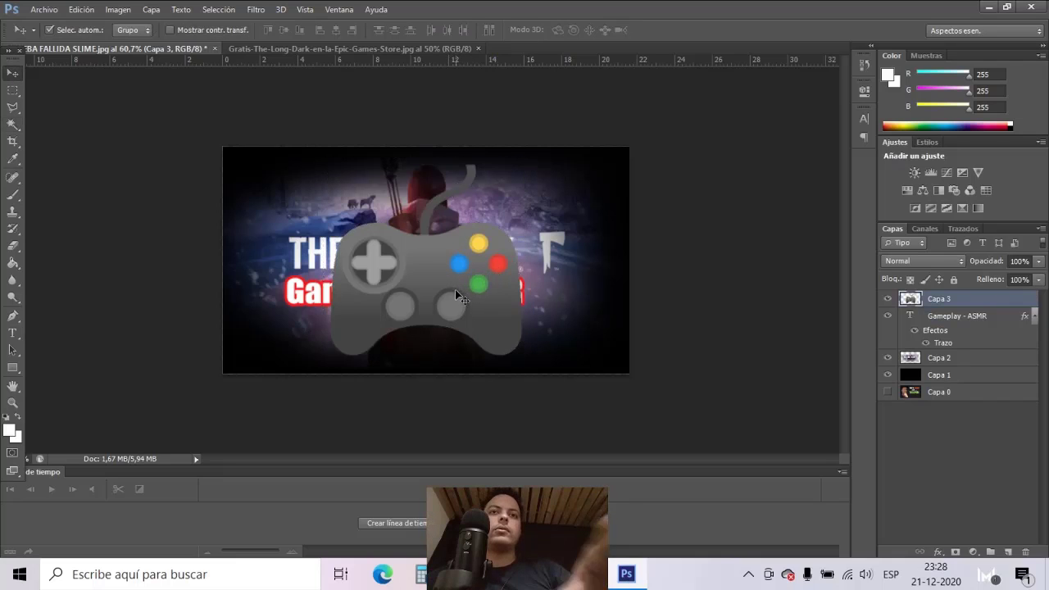
key("ctrl+t")
mouse_move(523, 165)
left_mouse_down()
mouse_move(450, 236)
mouse_move(525, 211)
left_mouse_up()
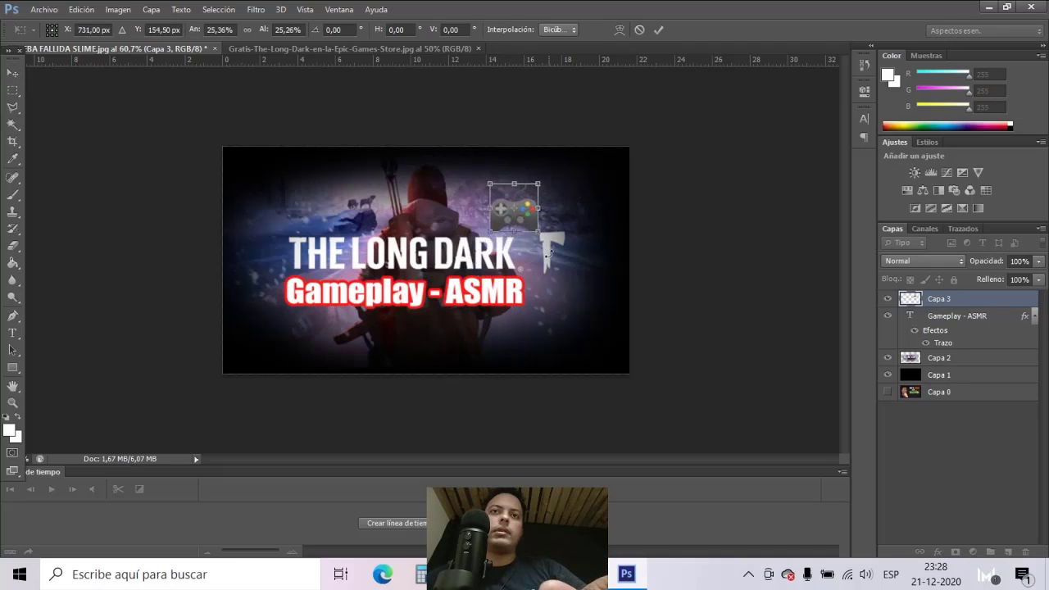
mouse_move(548, 255)
left_mouse_down()
mouse_move(607, 197)
mouse_move(515, 216)
mouse_move(565, 221)
mouse_move(553, 243)
mouse_move(522, 251)
mouse_move(518, 239)
left_mouse_up()
key("Escape")
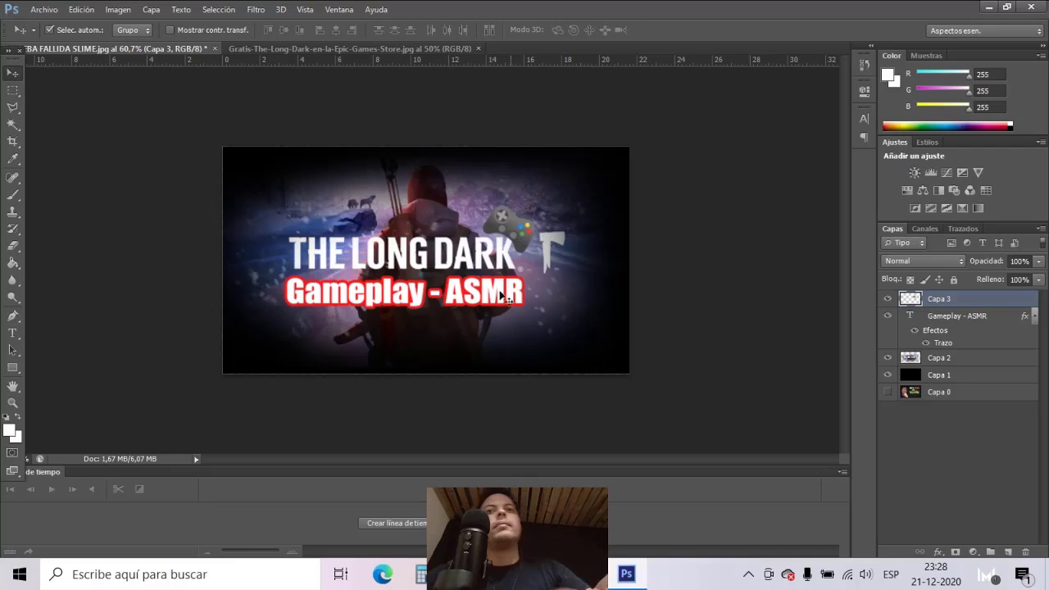
scroll(518, 239, "up", 5)
left_click_drag(598, 192, 600, 181)
scroll(446, 268, "down", 3)
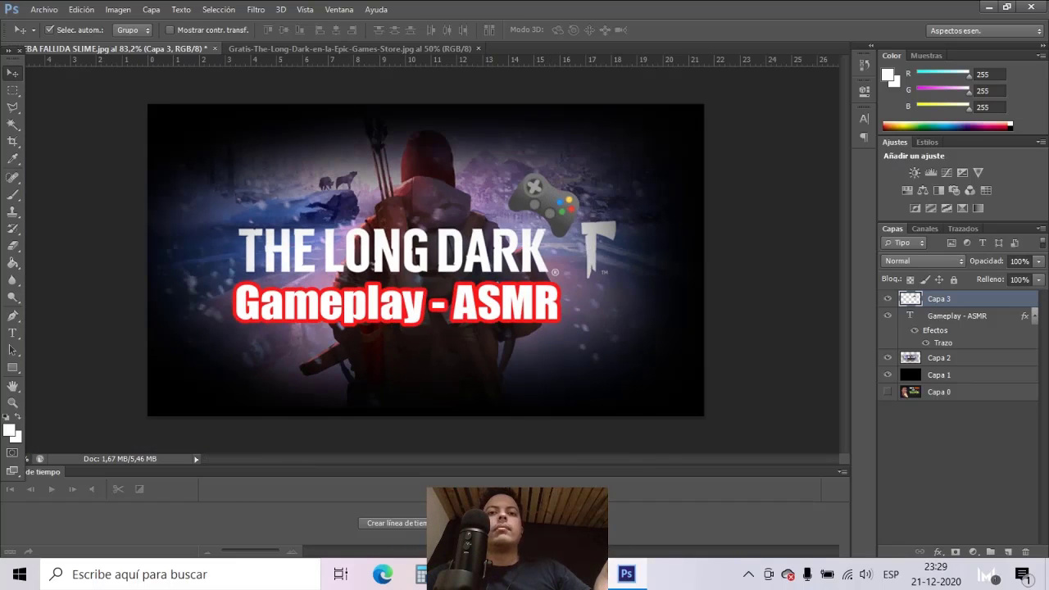
In Chrome, open the dark blue-grey controller emoji preview and copy the image
key("alt+Tab")
scroll(590, 468, "down", 2)
scroll(778, 368, "down", 5)
scroll(817, 386, "down", 3)
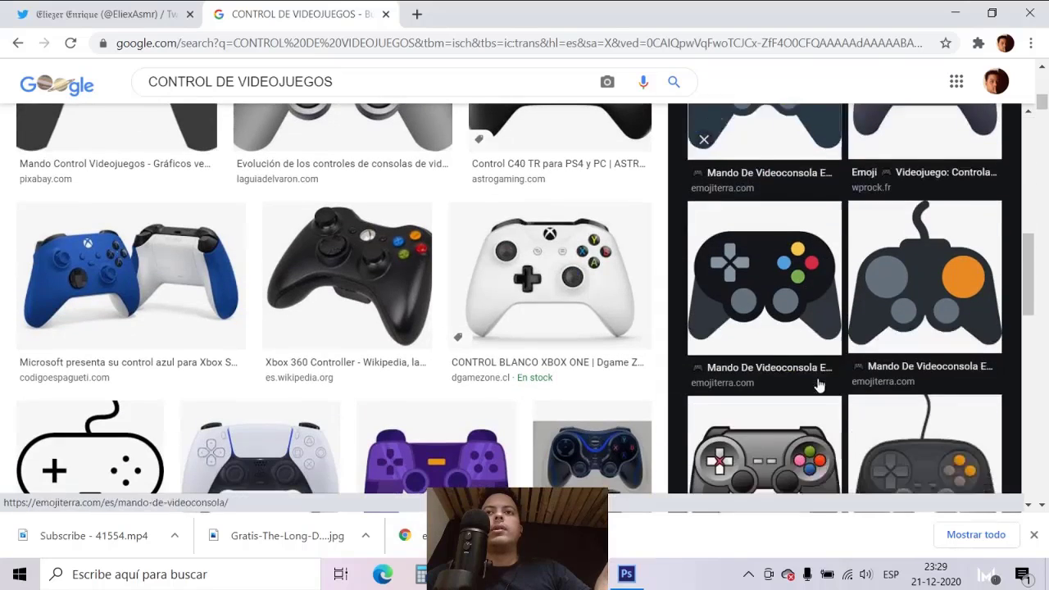
scroll(817, 385, "up", 3)
left_click(773, 211)
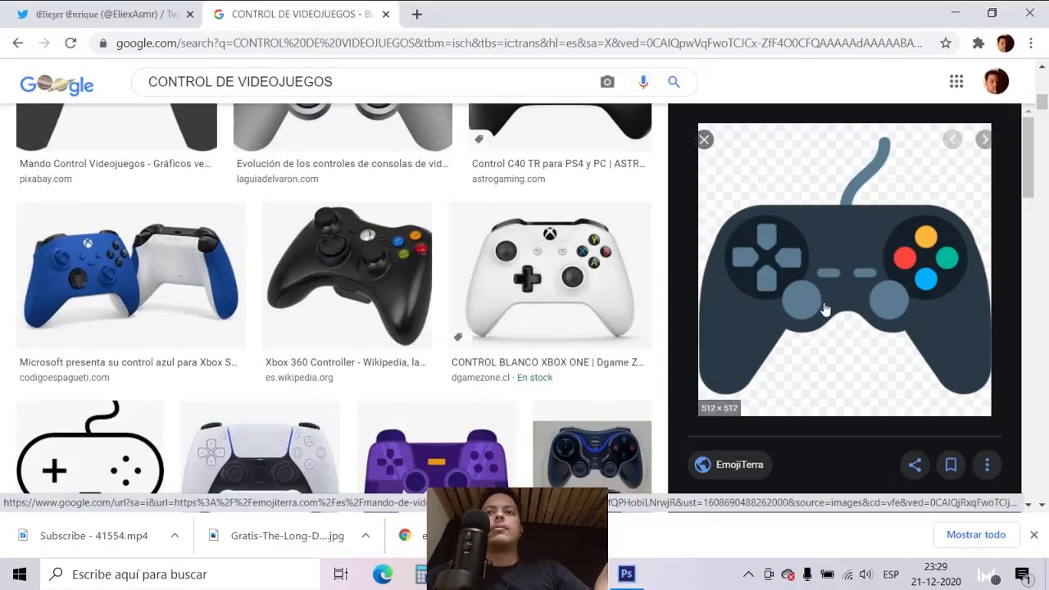
right_click(826, 309)
left_click(808, 265)
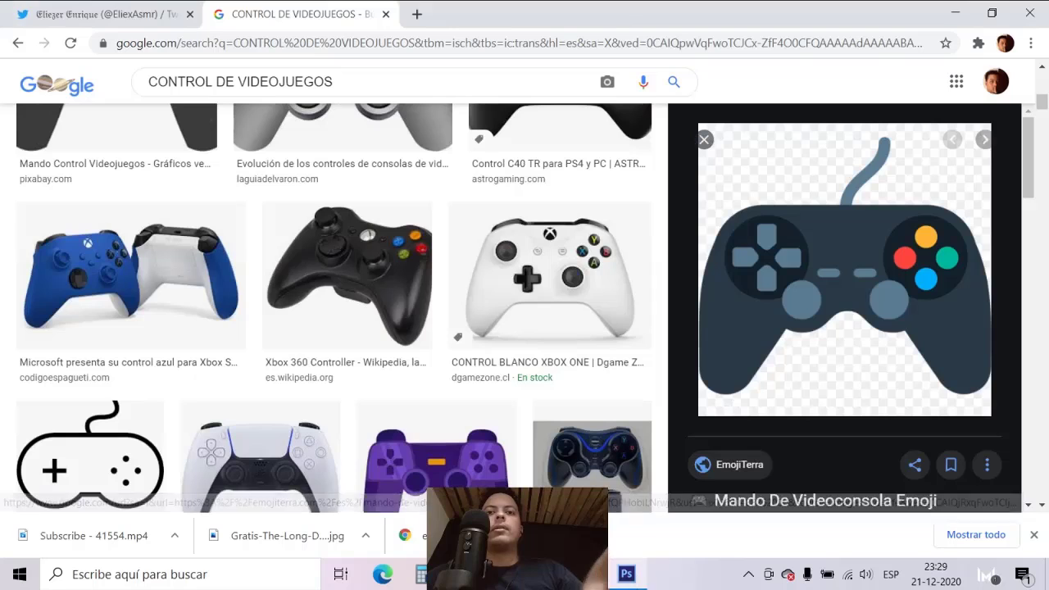
Paste the dark controller into the thumbnail and delete its black background with the Magic Wand
key("alt+Tab")
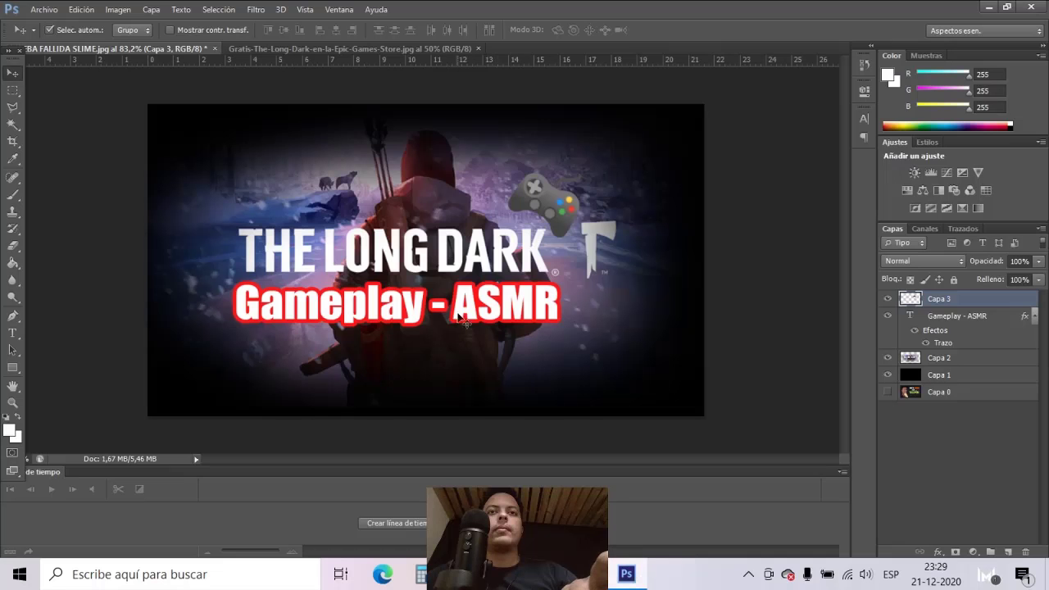
key("ctrl+v")
left_click_drag(467, 240, 549, 232)
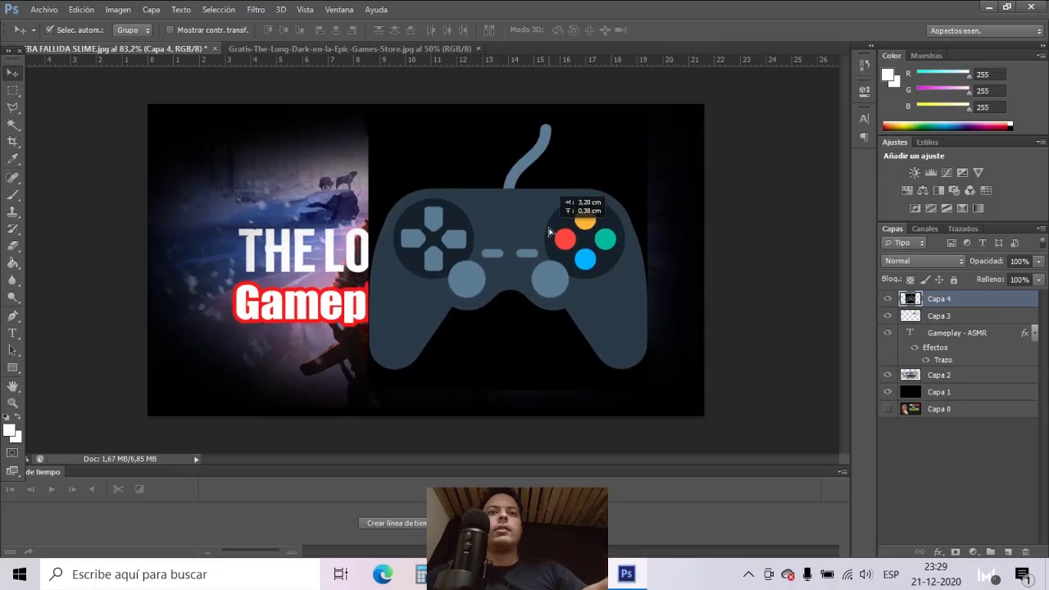
key("w")
left_click(592, 164)
key("Delete")
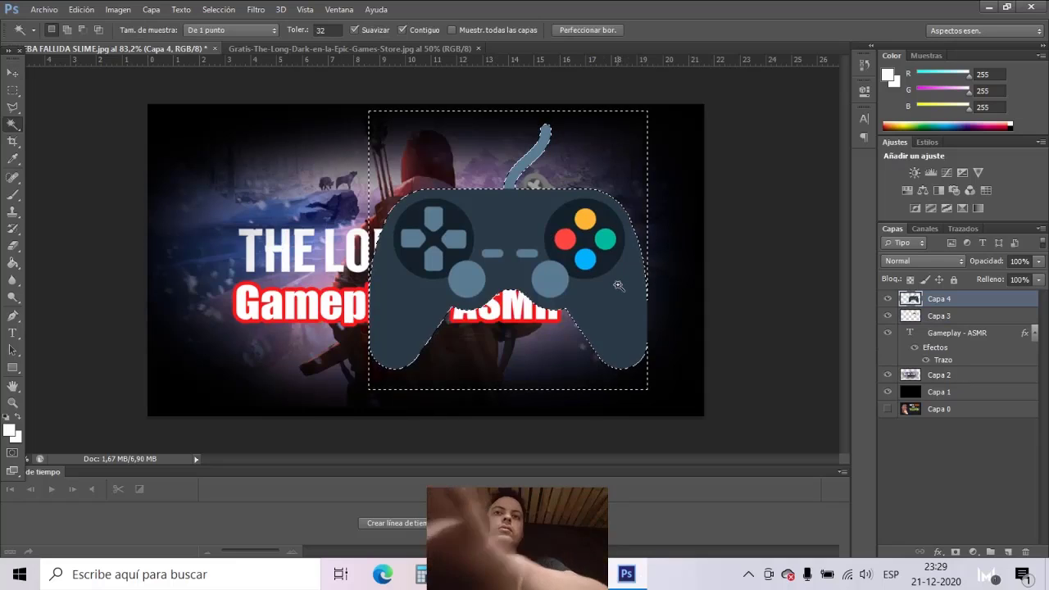
key("ctrl+d")
Scale the dark controller to about a third and place it under the 'ASMR' text
key("v")
left_click_drag(533, 258, 457, 250)
key("ctrl+t")
left_click_drag(293, 115, 389, 199)
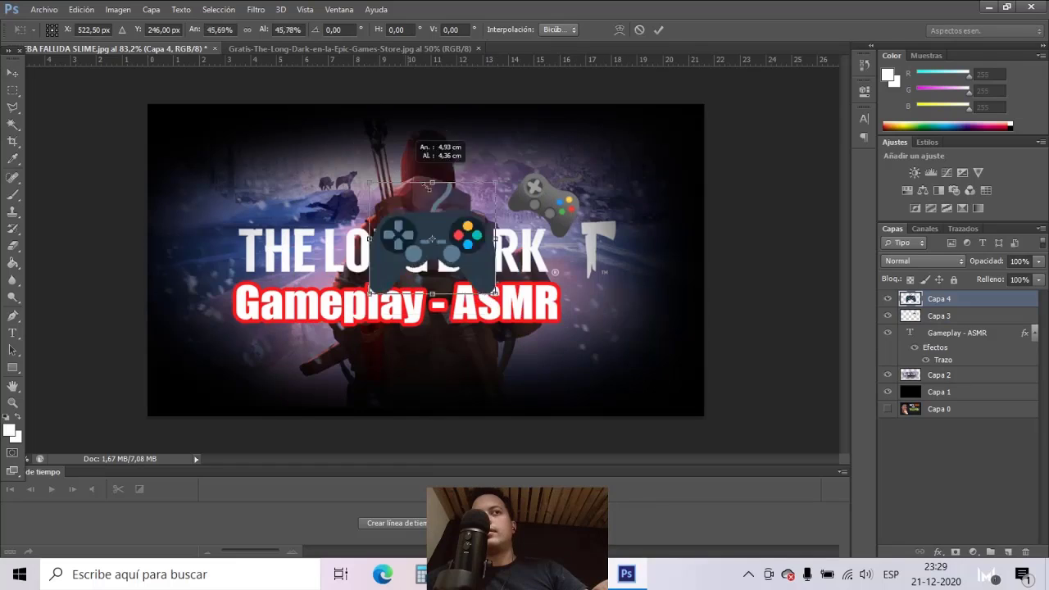
left_click_drag(433, 238, 541, 307)
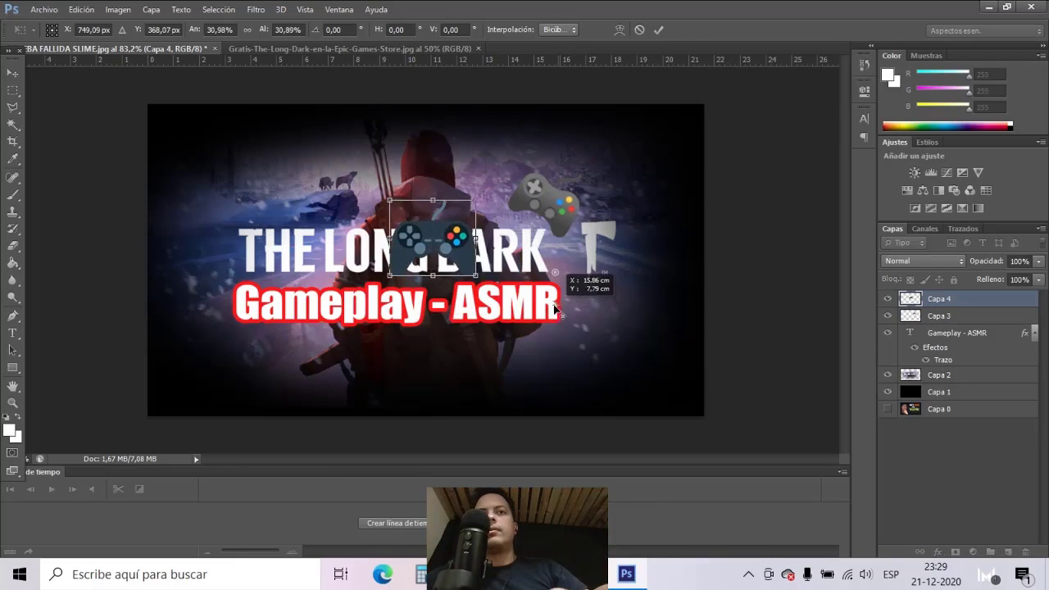
mouse_move(438, 250)
left_mouse_down()
mouse_move(578, 354)
mouse_move(576, 365)
left_mouse_up()
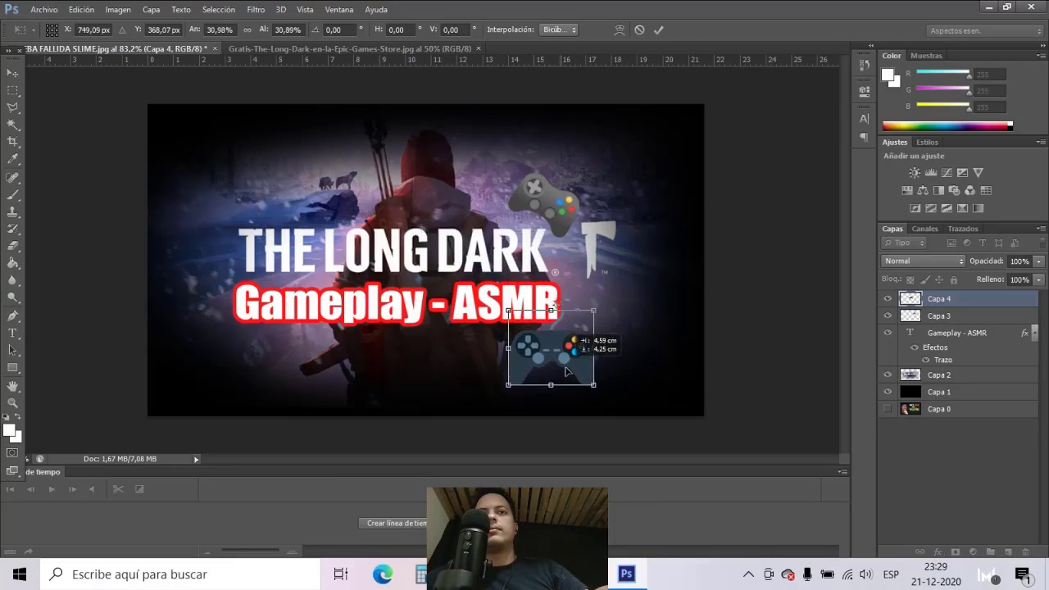
left_click_drag(576, 365, 556, 368)
key("Return")
Delete the grey controller layer Capa 3 and shift the dark controller toward the right edge
left_click(554, 199)
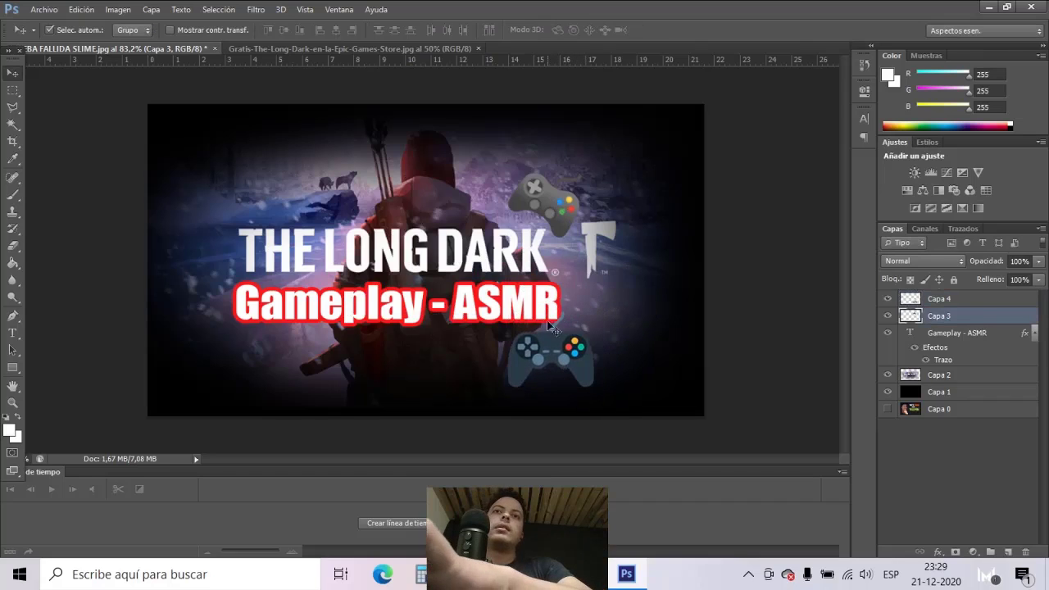
key("Delete")
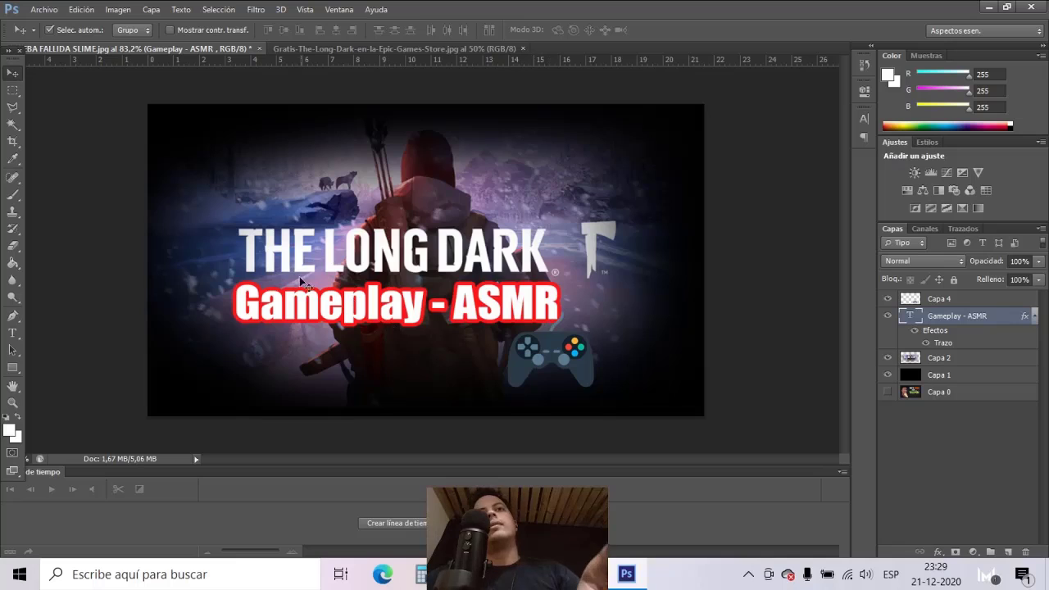
scroll(299, 276, "down", 3)
scroll(556, 359, "up", 2)
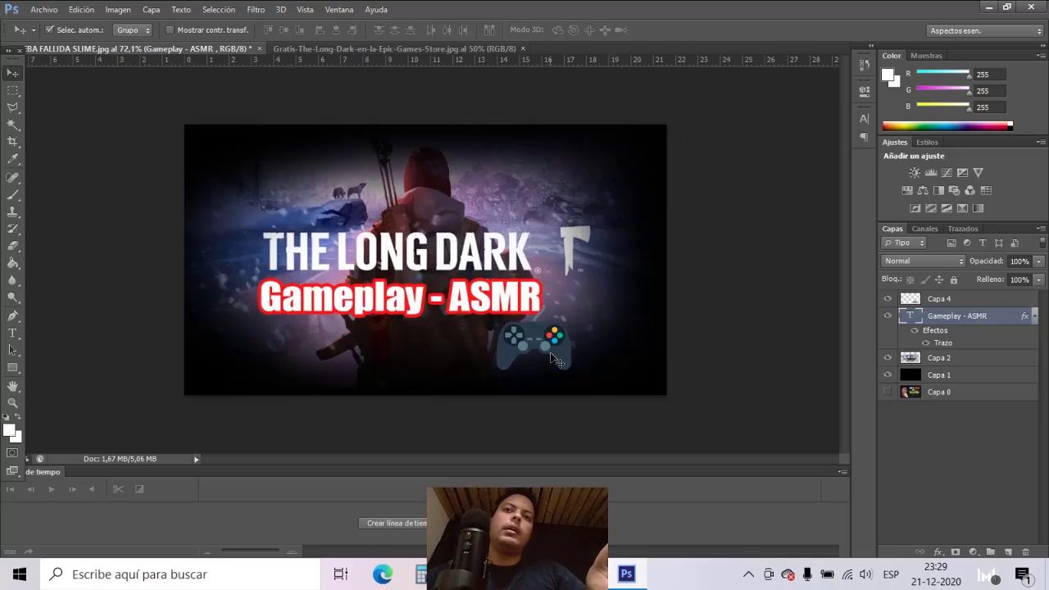
left_click_drag(551, 354, 720, 350)
Duplicate the controller layer, cancel Hue/Saturation unchanged, and undo an accidental move
key("ctrl+j")
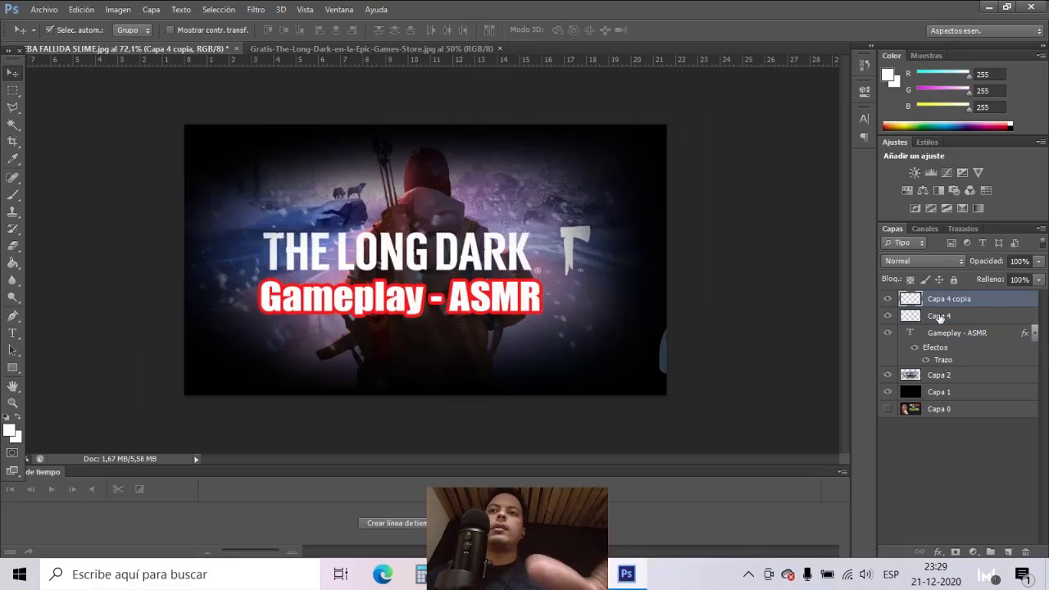
left_click(940, 317)
key("ctrl+u")
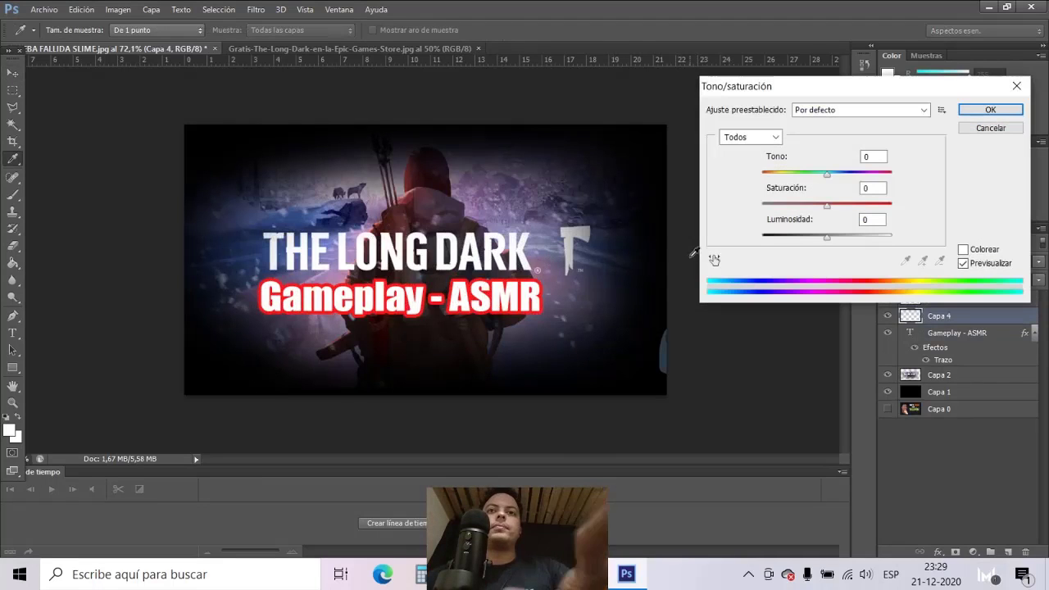
left_click(1017, 87)
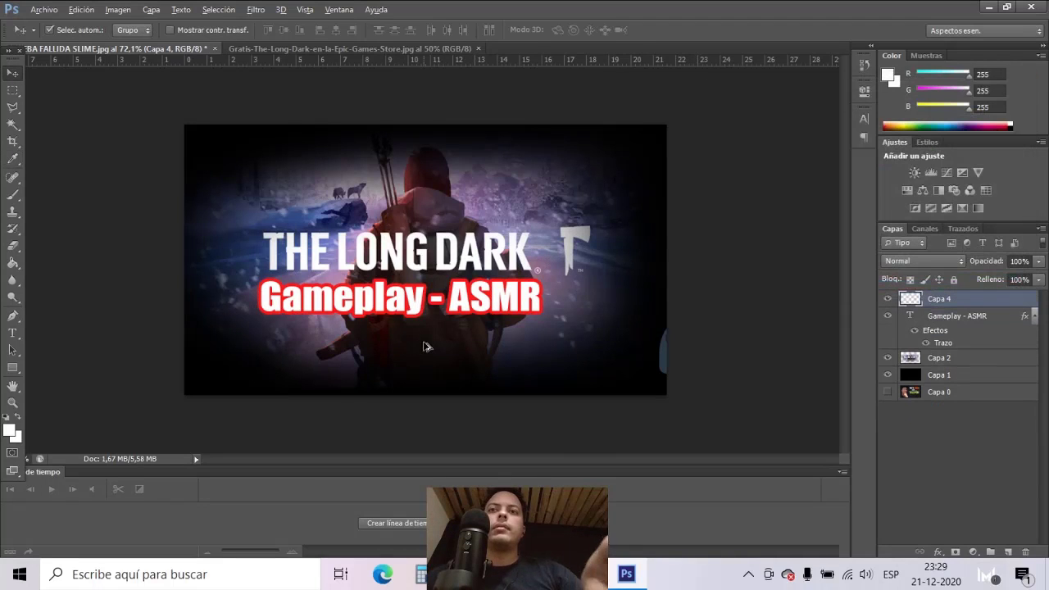
scroll(643, 356, "up", 3)
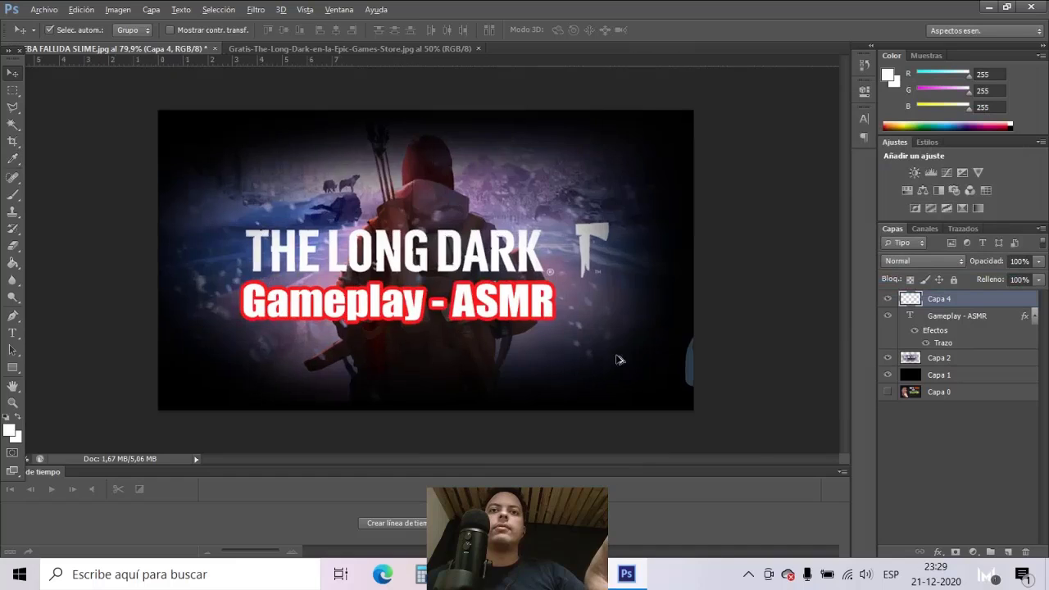
key("ctrl+z")
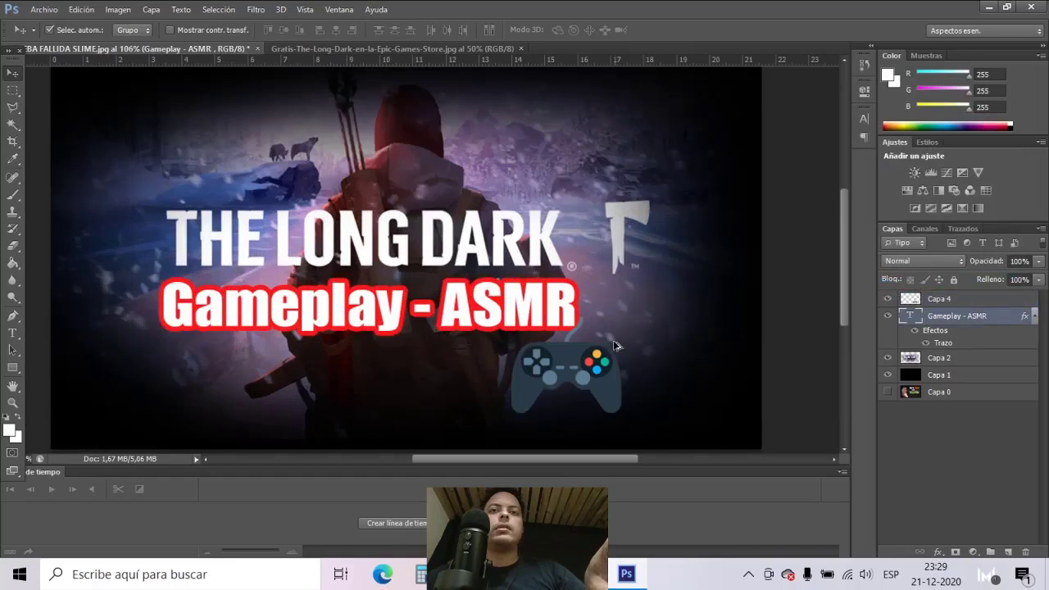
left_click(598, 378)
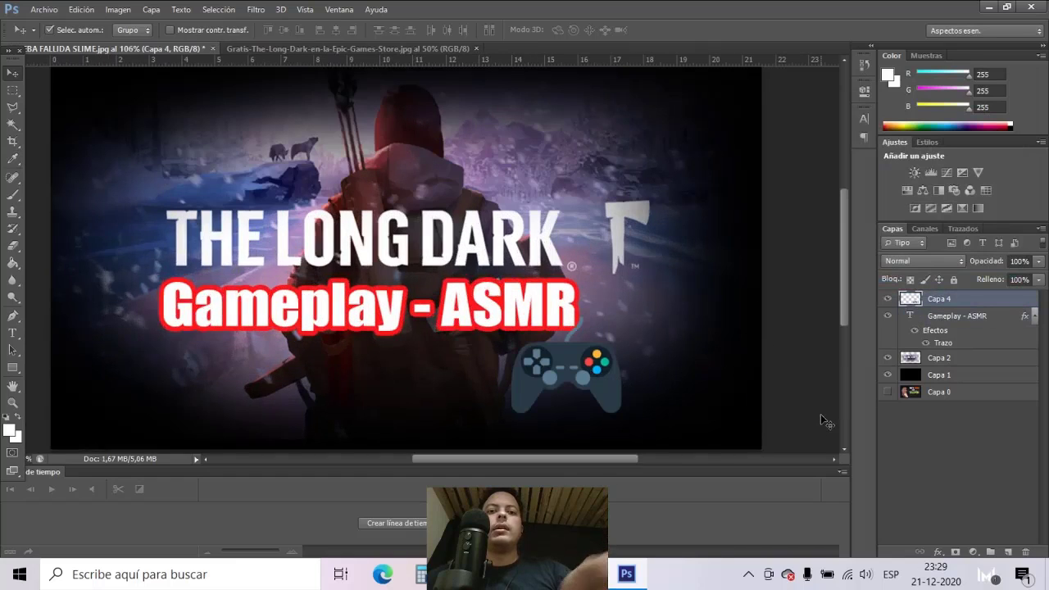
Duplicate Capa 4 and turn the original underneath white with Lightness +100
key("ctrl+j")
left_click(941, 320)
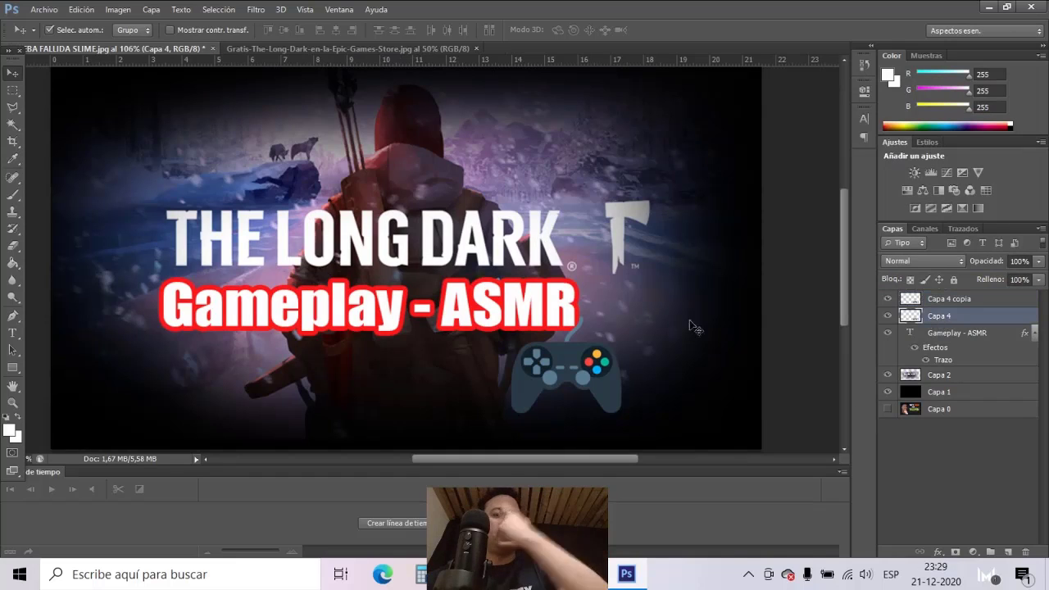
key("ctrl+u")
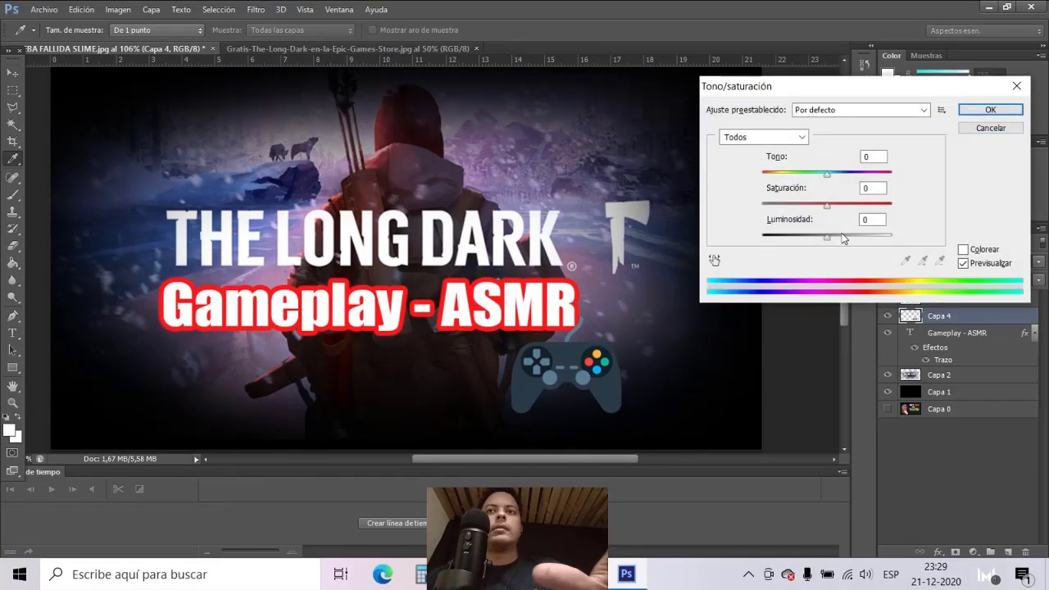
left_click_drag(826, 236, 892, 236)
left_click(989, 110)
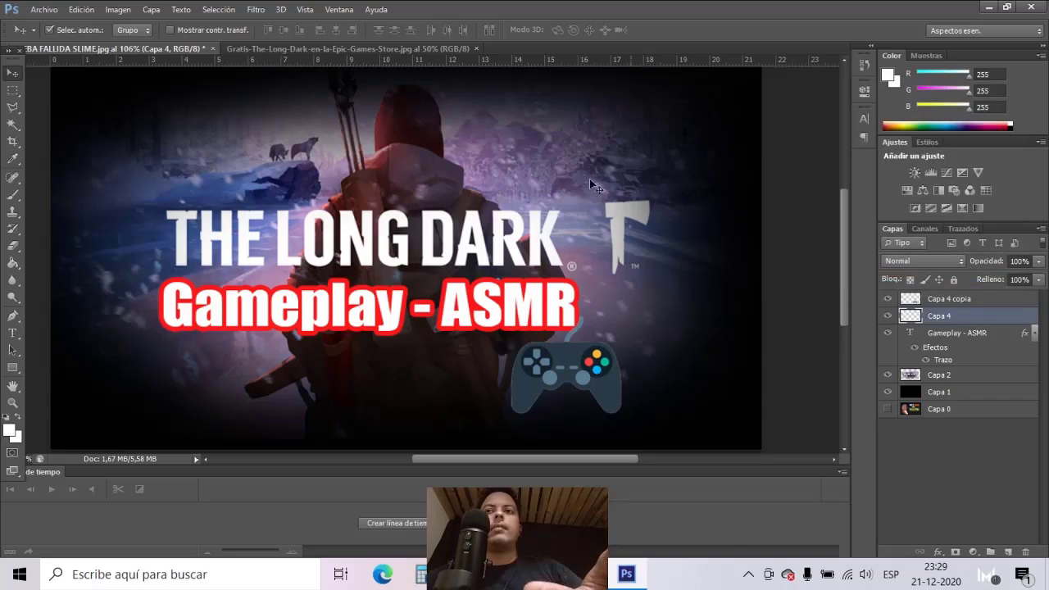
Apply a 4.8 px Gaussian Blur to the white controller layer to form the glow
left_click(256, 9)
mouse_move(282, 175)
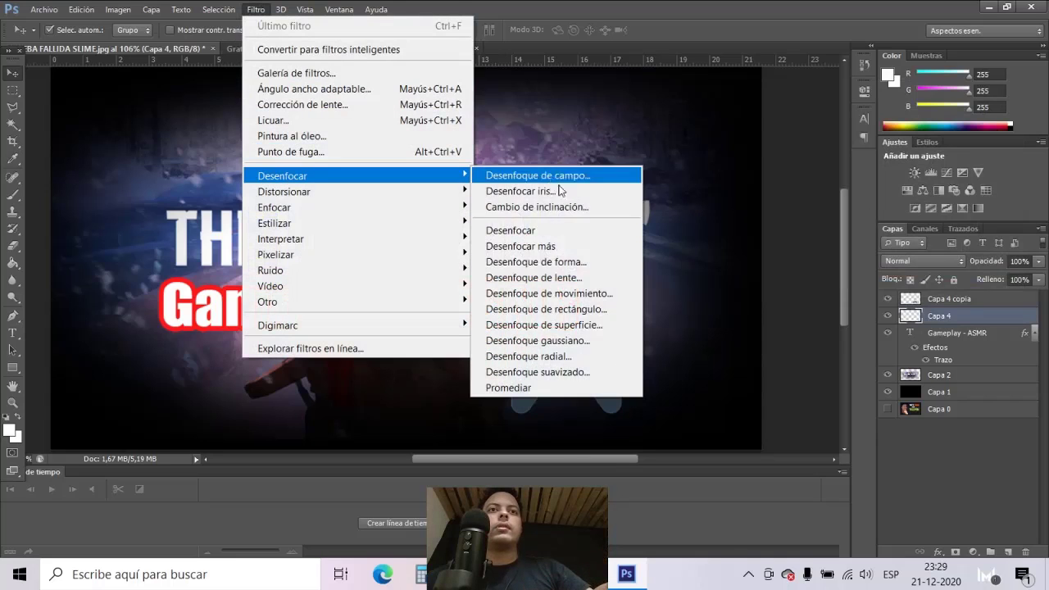
left_click(537, 340)
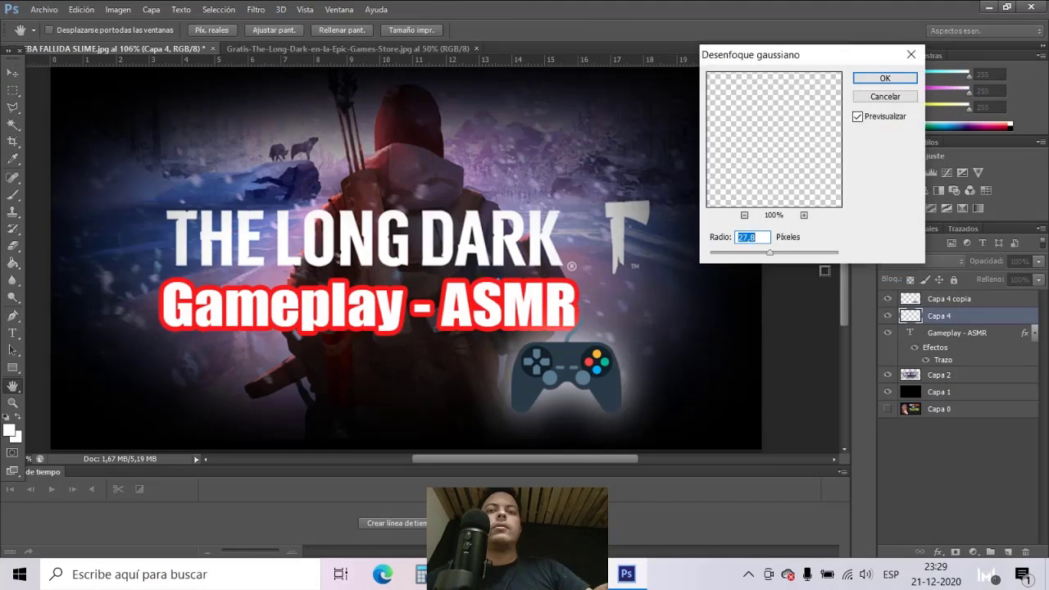
left_click_drag(761, 256, 744, 256)
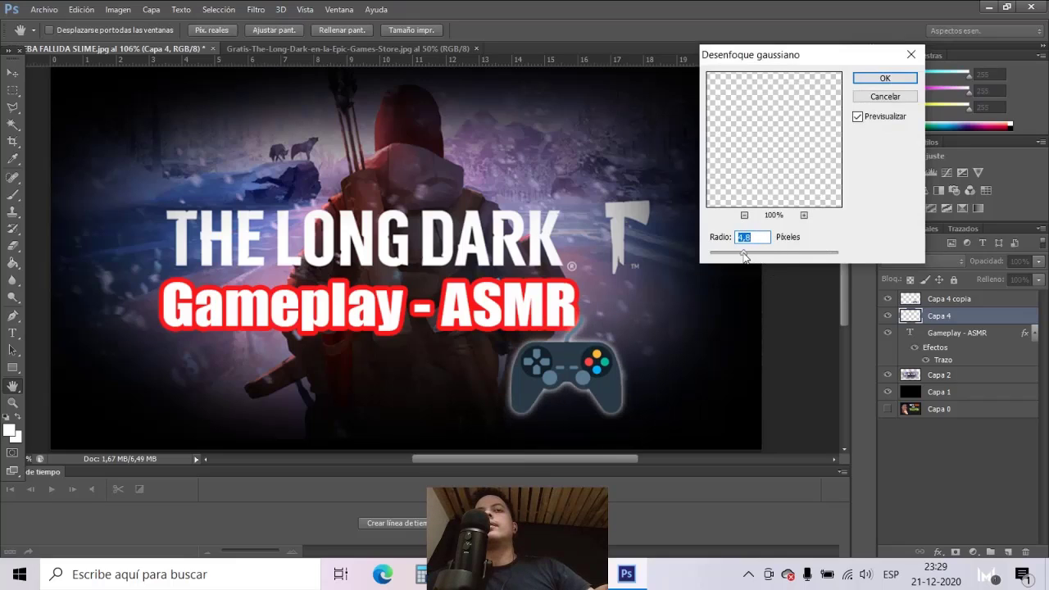
left_click(891, 81)
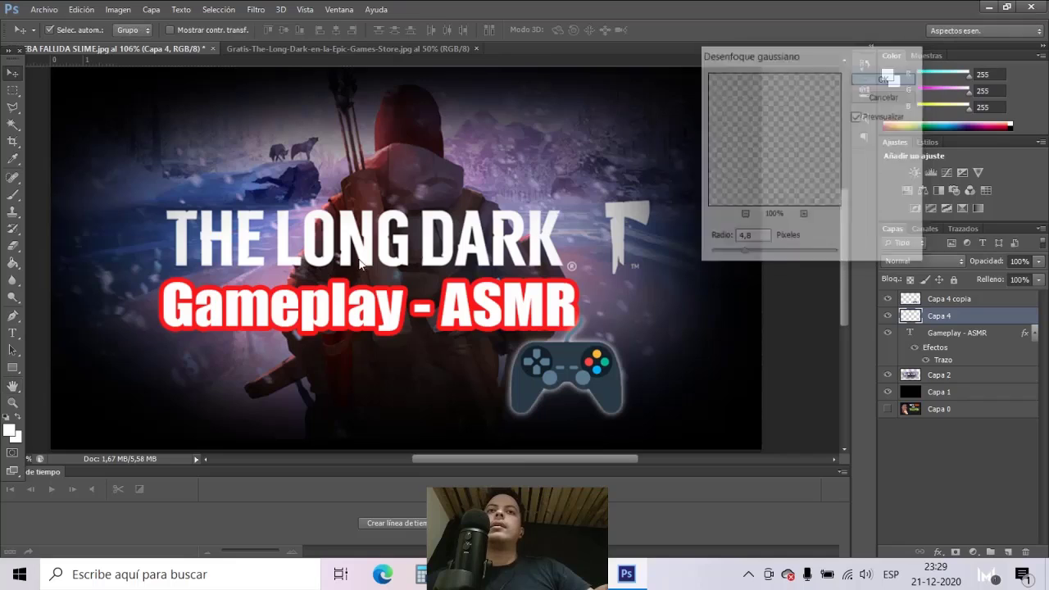
Duplicate the 'Gameplay - ASMR' text, rasterize the original, and whiten it with Lightness +100
left_click(343, 303)
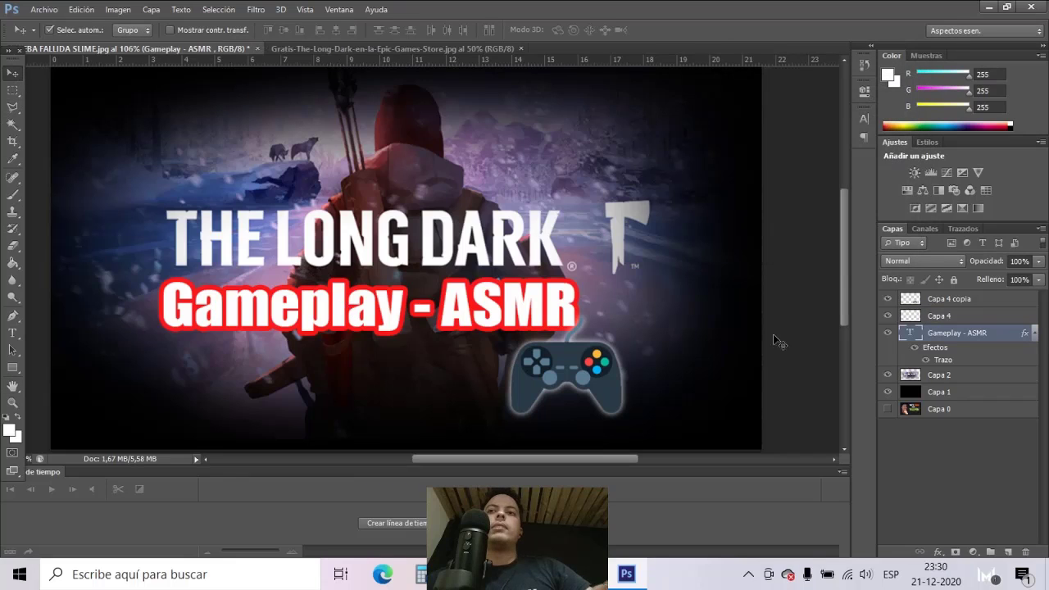
key("ctrl+j")
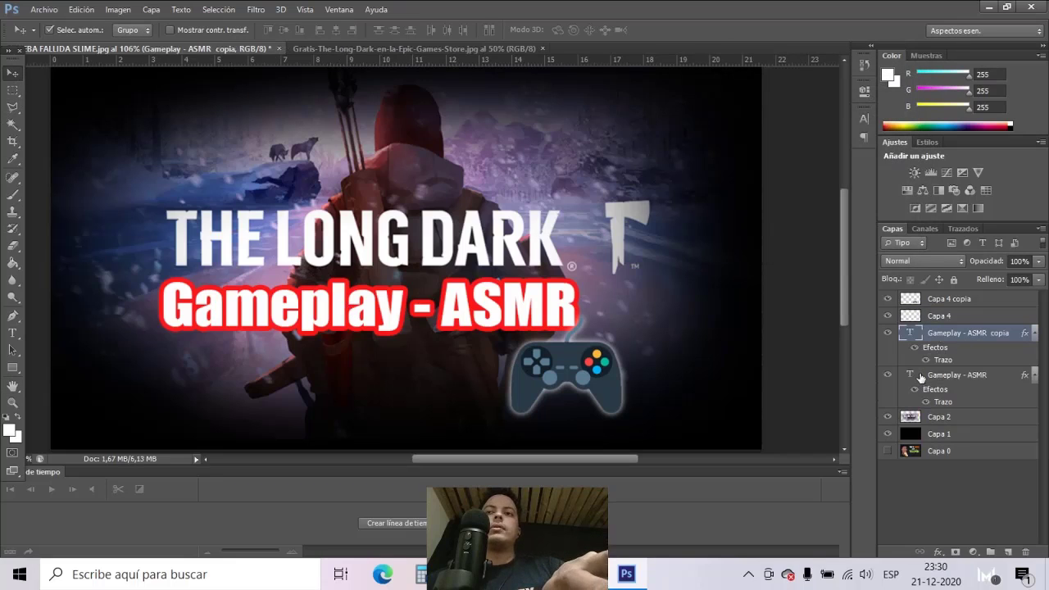
left_click(921, 377)
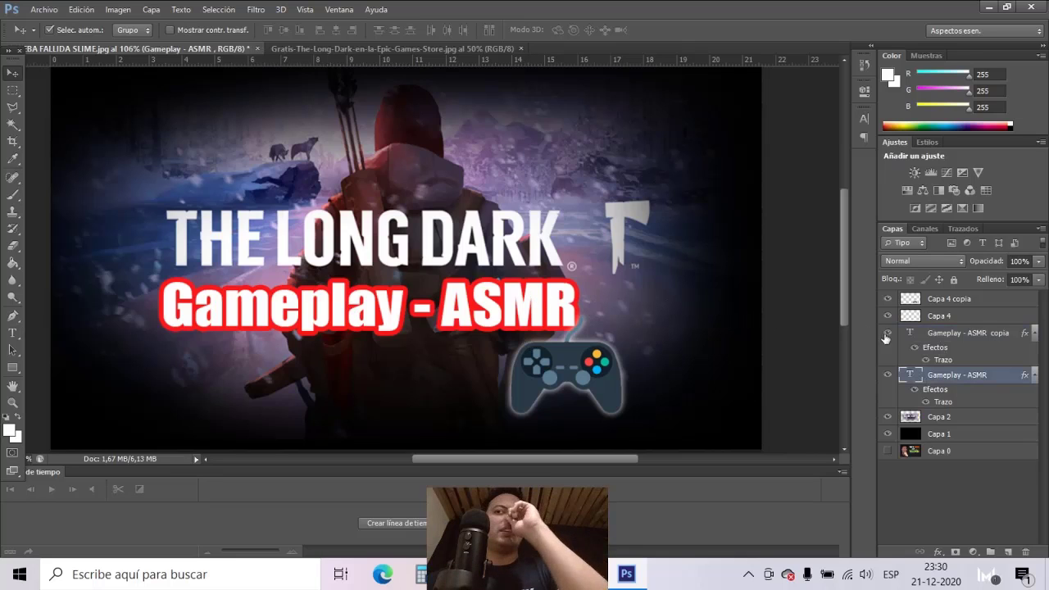
right_click(934, 379)
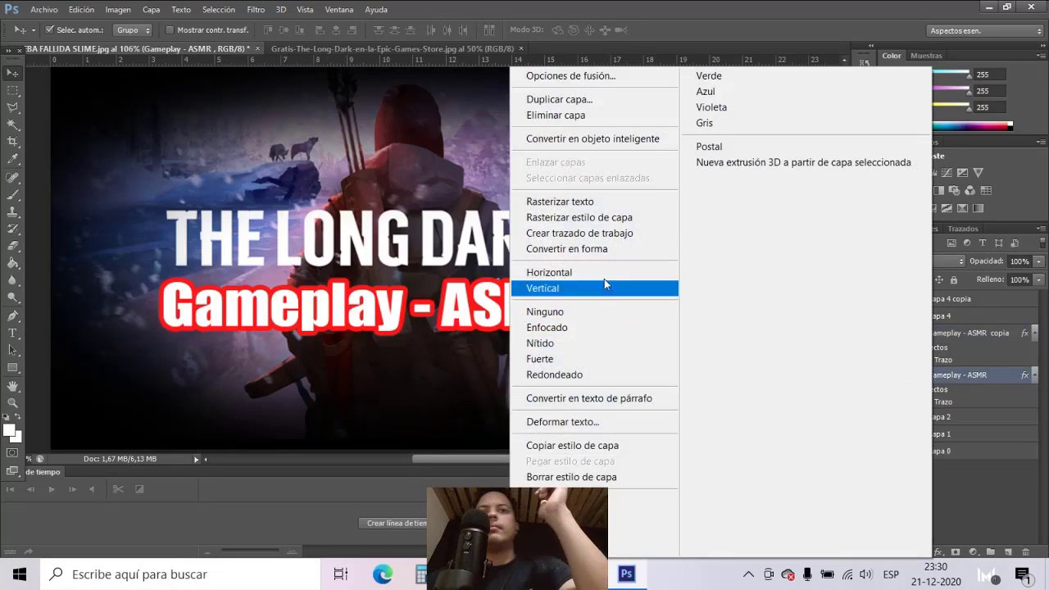
left_click(610, 202)
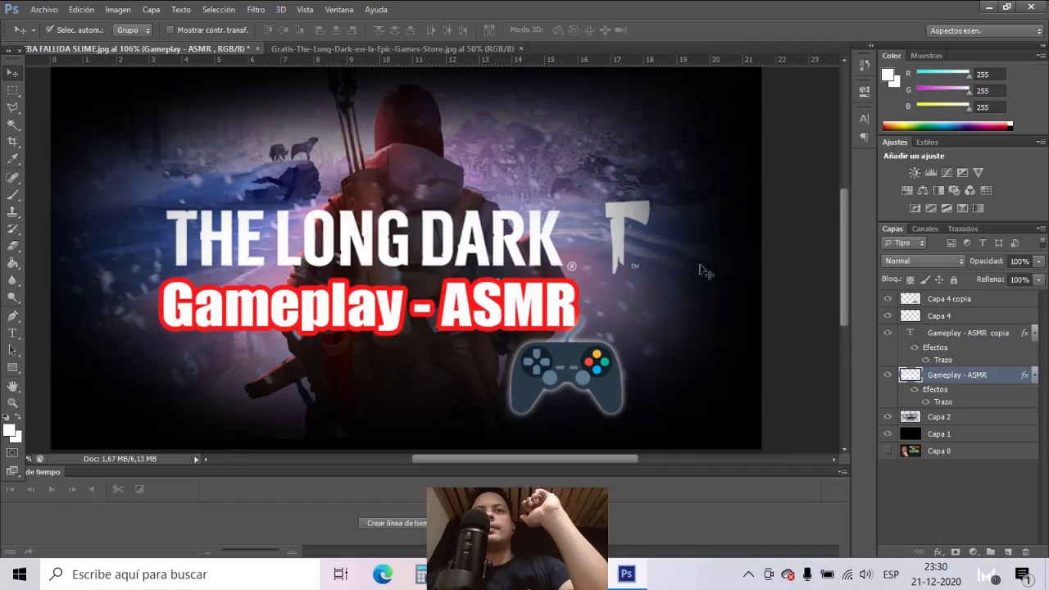
key("ctrl+u")
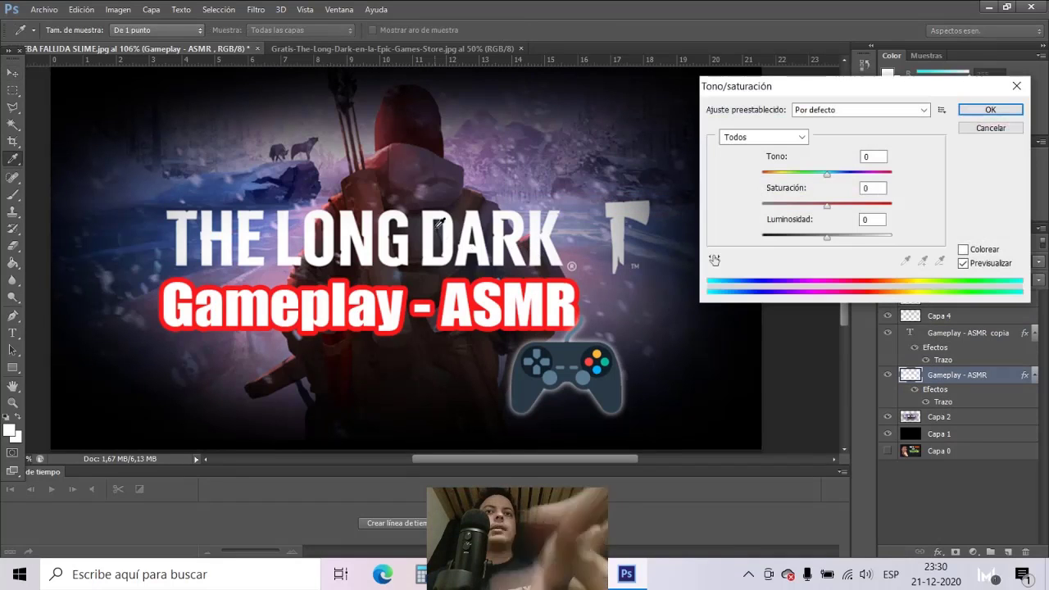
left_click_drag(817, 236, 964, 243)
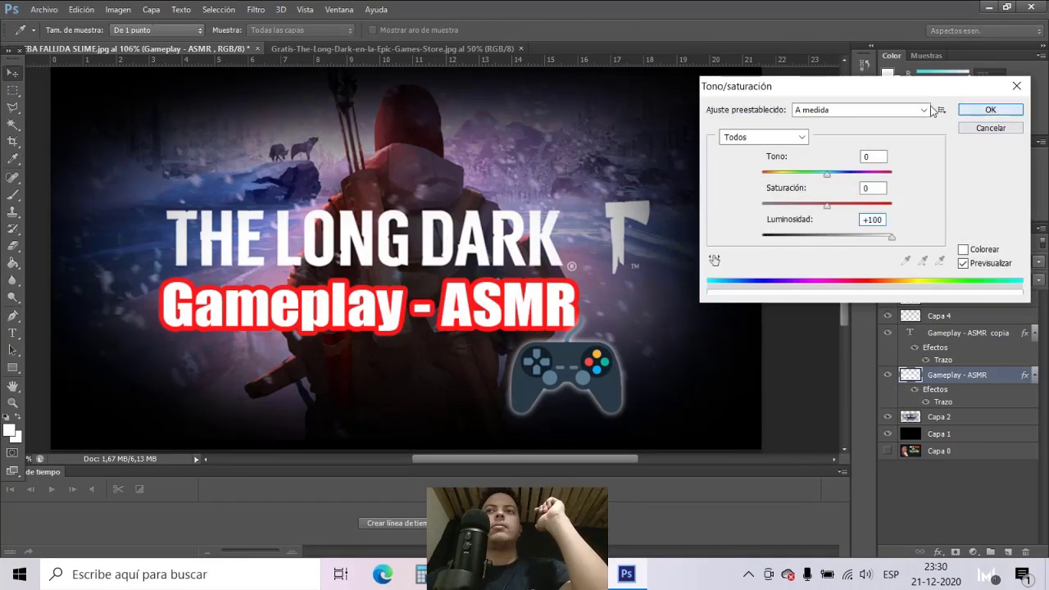
left_click(990, 129)
Gaussian-blur the rasterized text layer at 7.2 px, then again at about 33 px
left_click(258, 10)
mouse_move(282, 175)
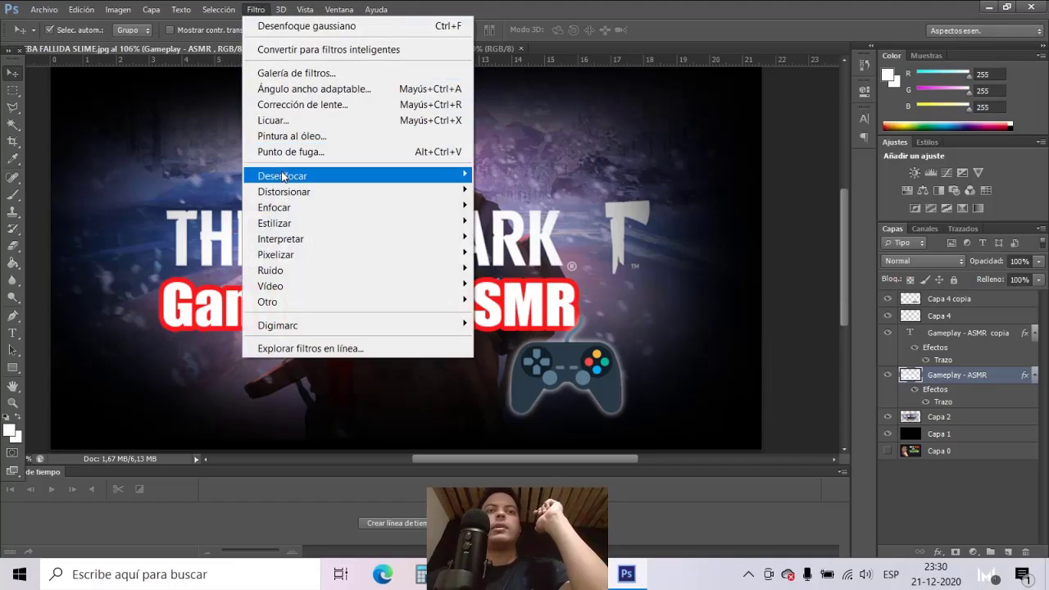
left_click(562, 341)
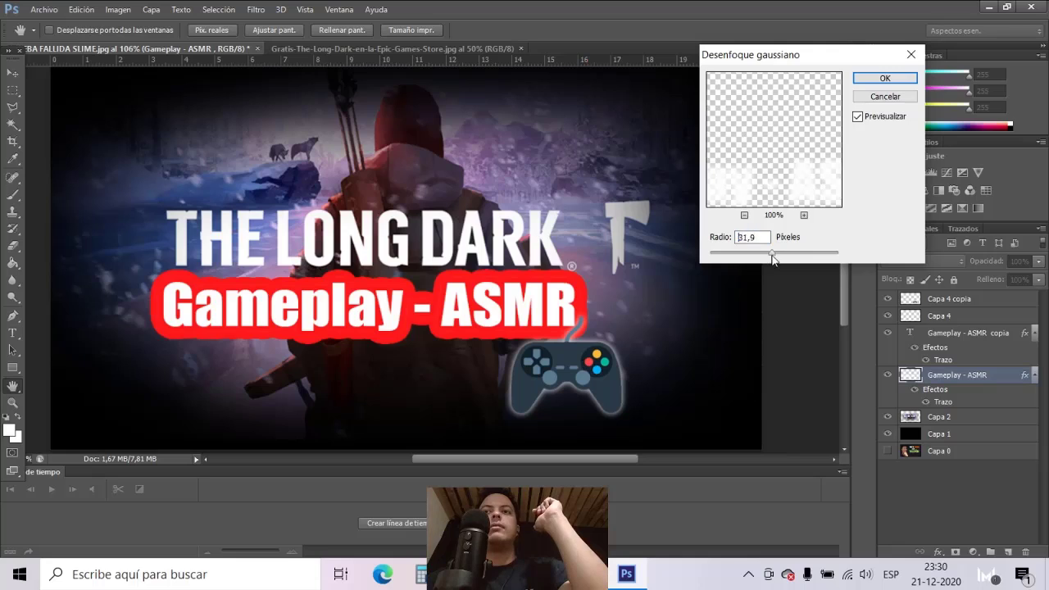
left_click_drag(773, 259, 752, 254)
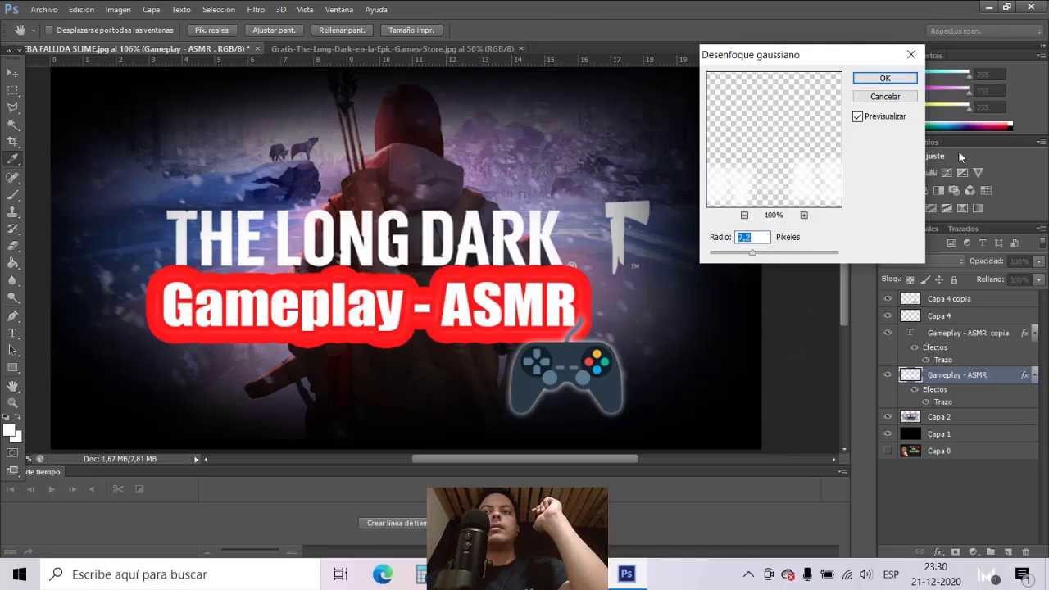
key("Return")
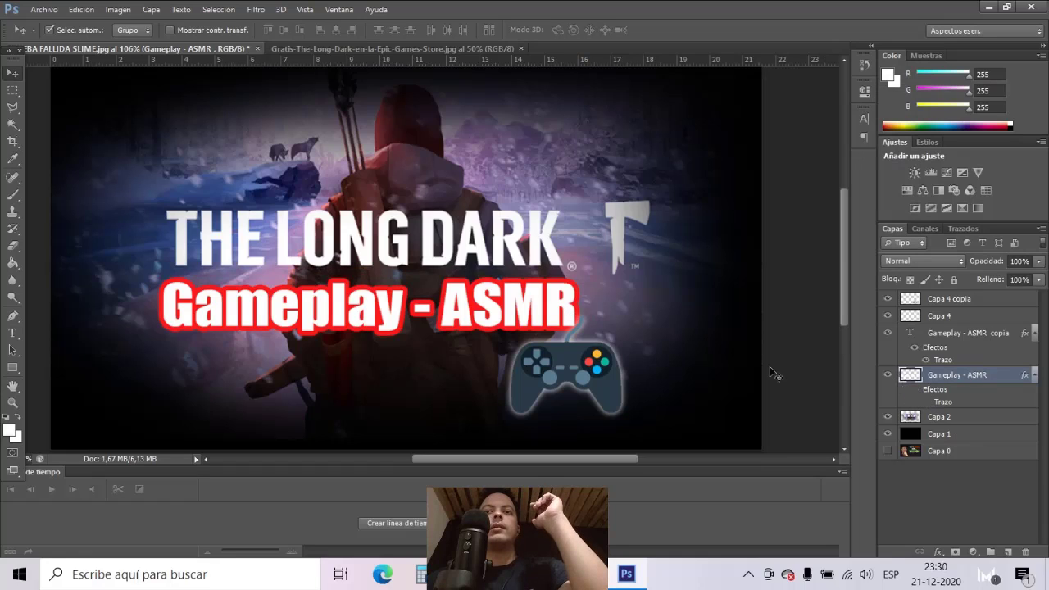
left_click(255, 10)
mouse_move(283, 175)
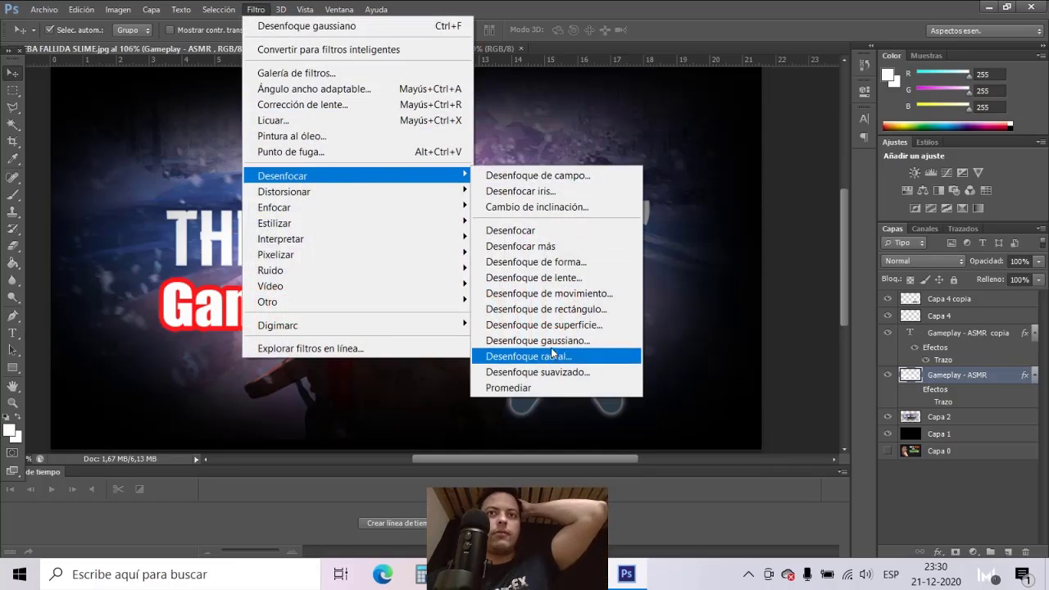
left_click(551, 344)
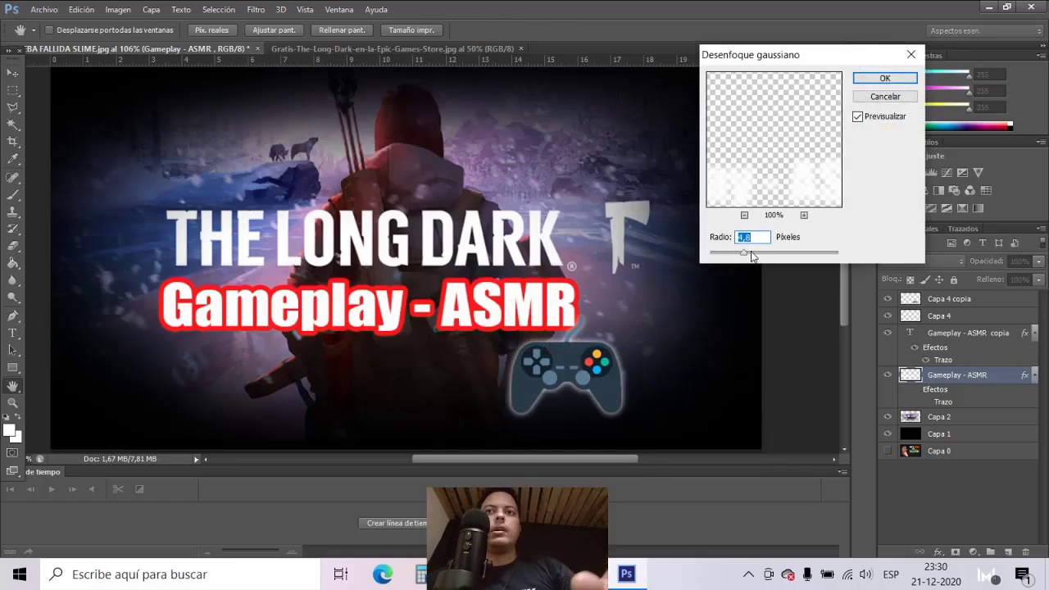
mouse_move(744, 252)
left_mouse_down()
mouse_move(798, 254)
mouse_move(732, 253)
left_mouse_up()
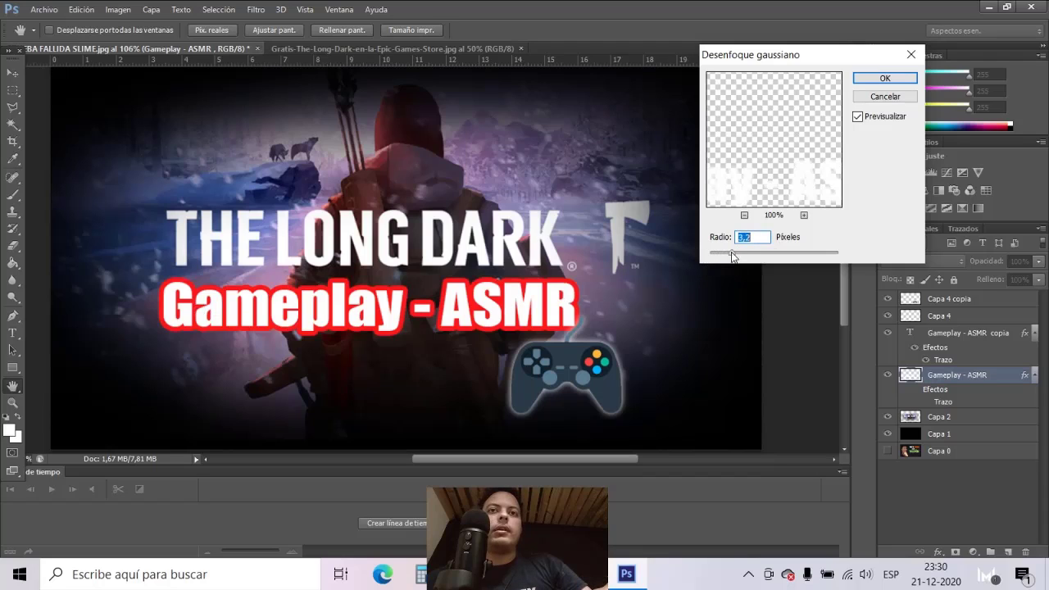
left_click_drag(732, 259, 774, 256)
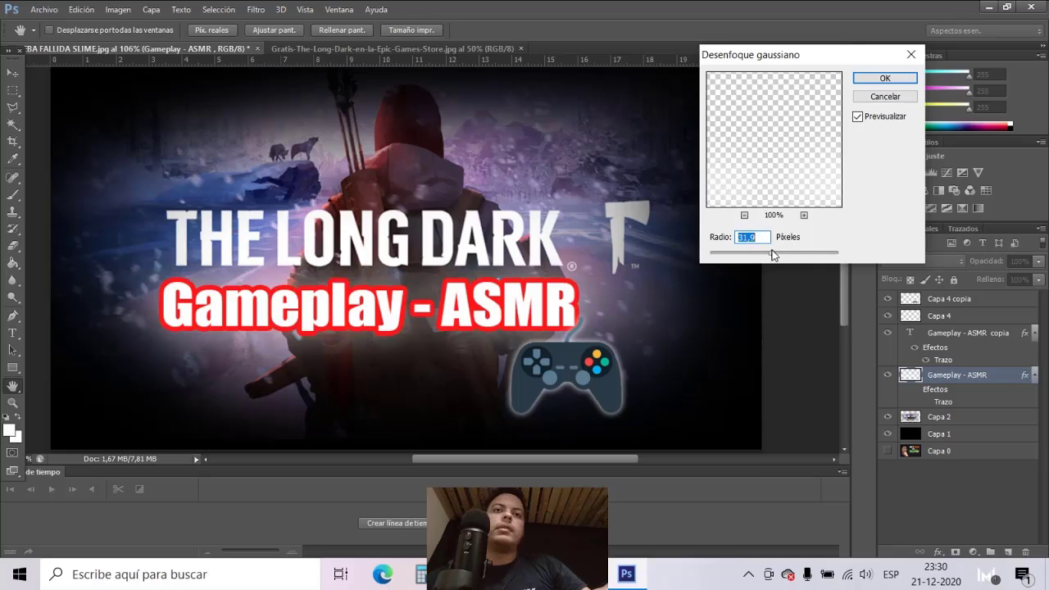
left_click(879, 80)
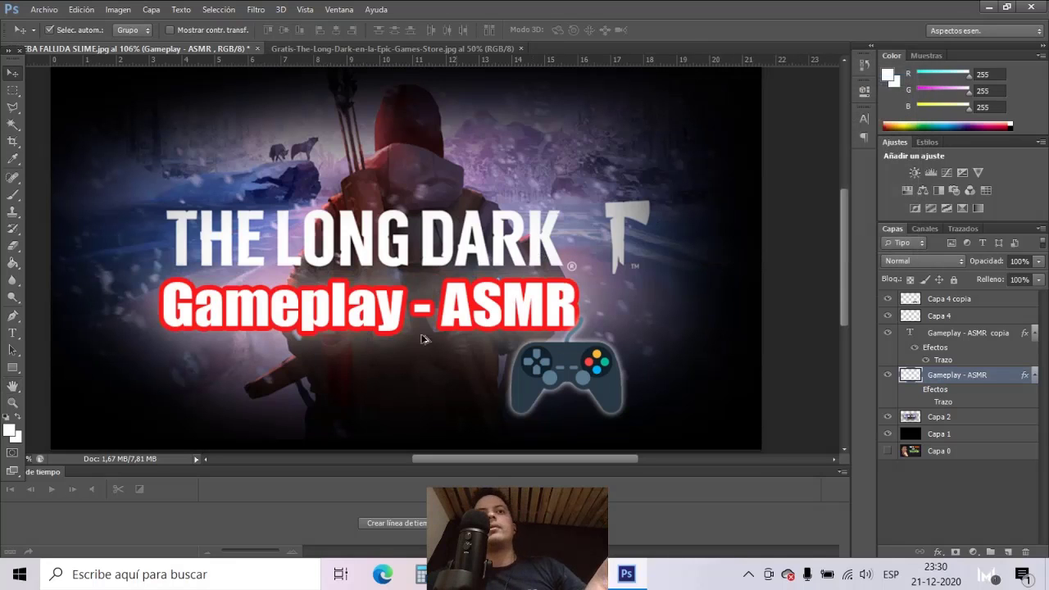
scroll(422, 338, "up", 2)
scroll(414, 320, "up", 2)
scroll(409, 304, "up", 2)
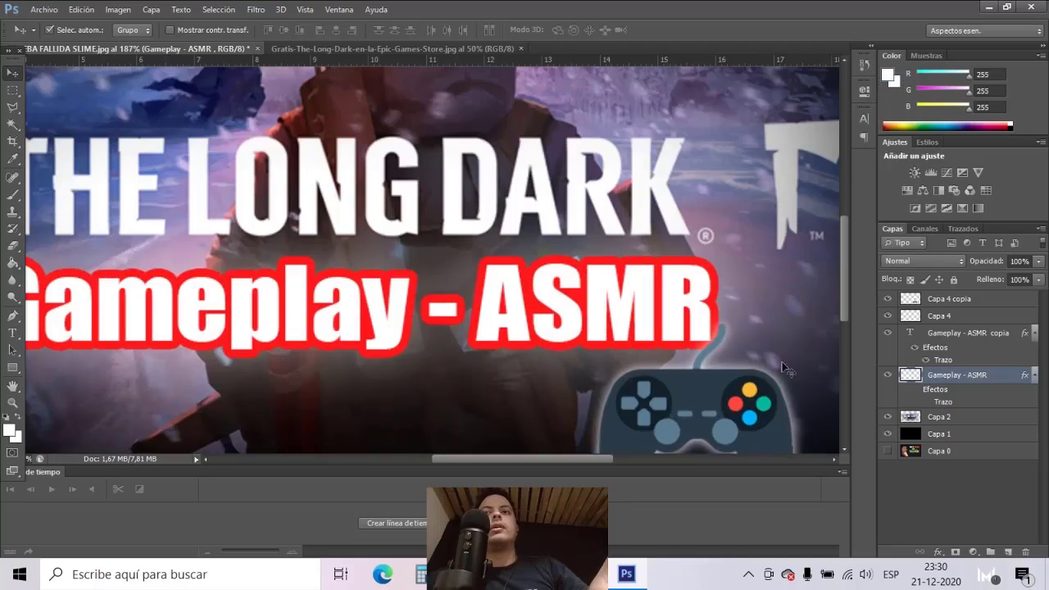
scroll(344, 323, "up", 1)
scroll(326, 314, "down", 2)
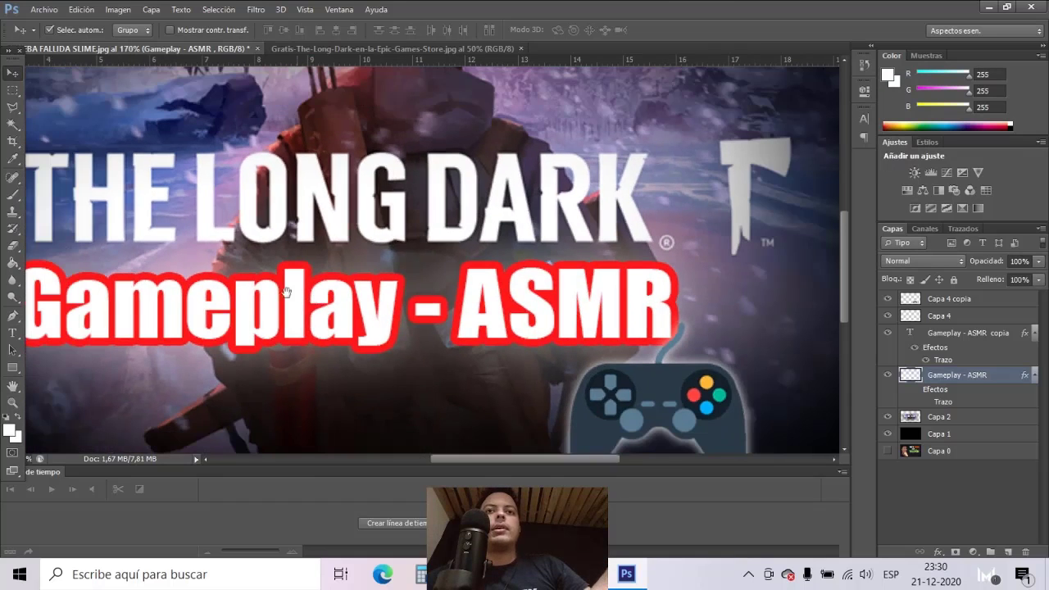
left_click_drag(272, 294, 432, 225)
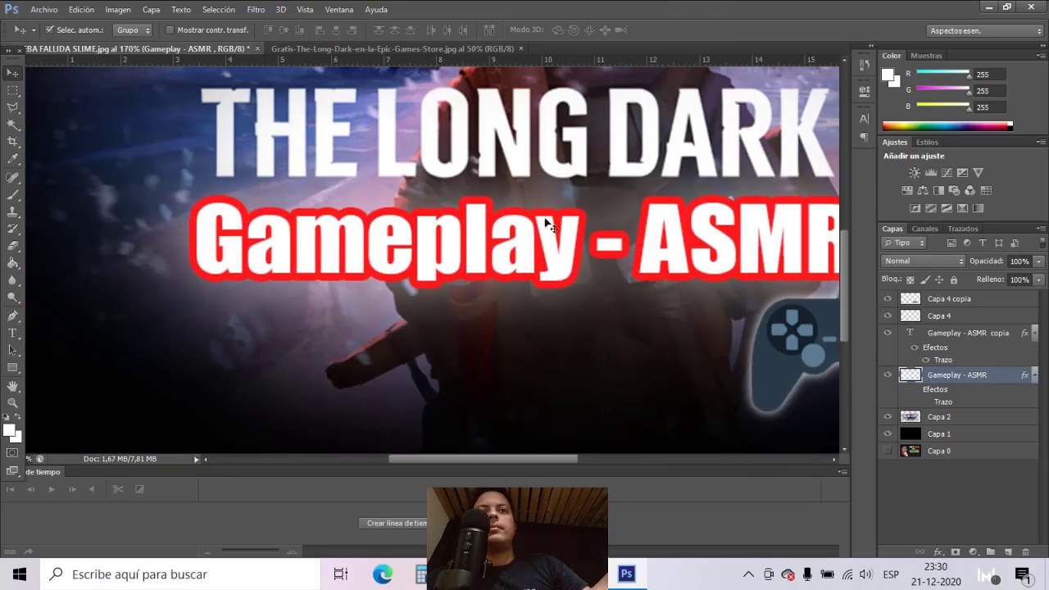
left_click(888, 375)
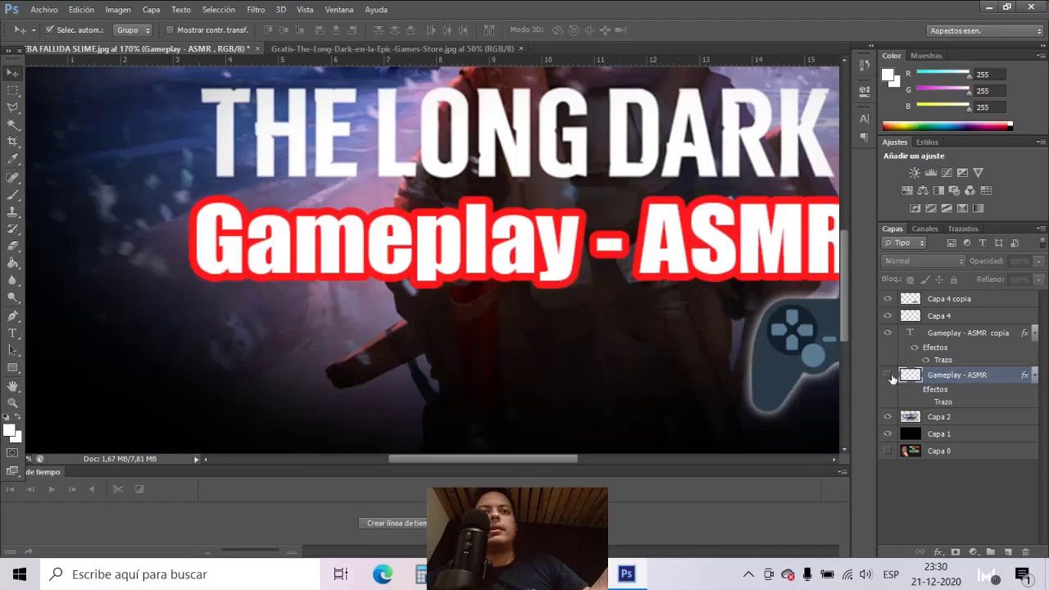
left_click(888, 376)
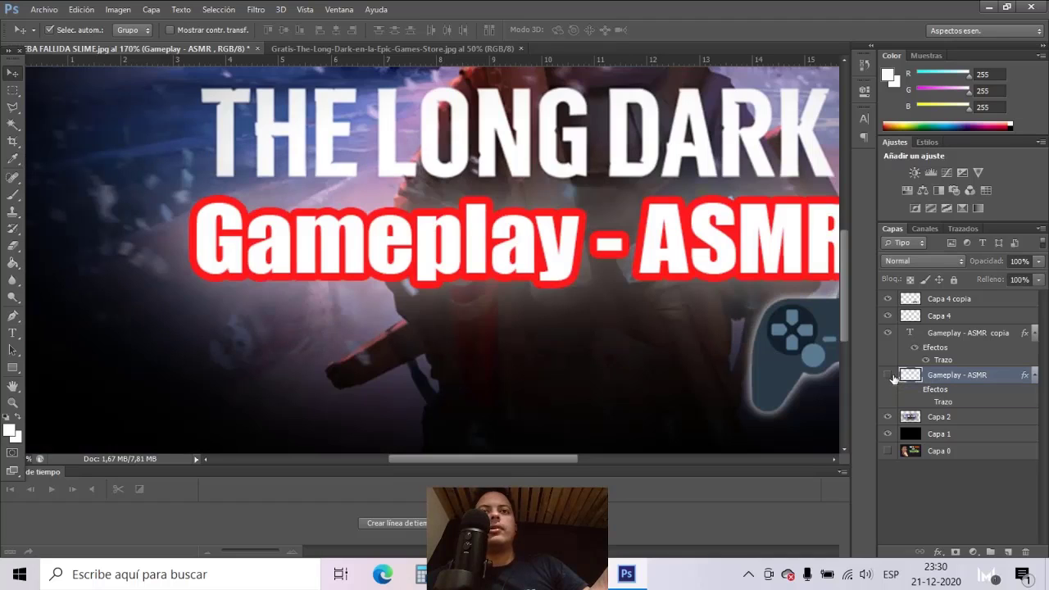
left_click(890, 375)
left_click(889, 375)
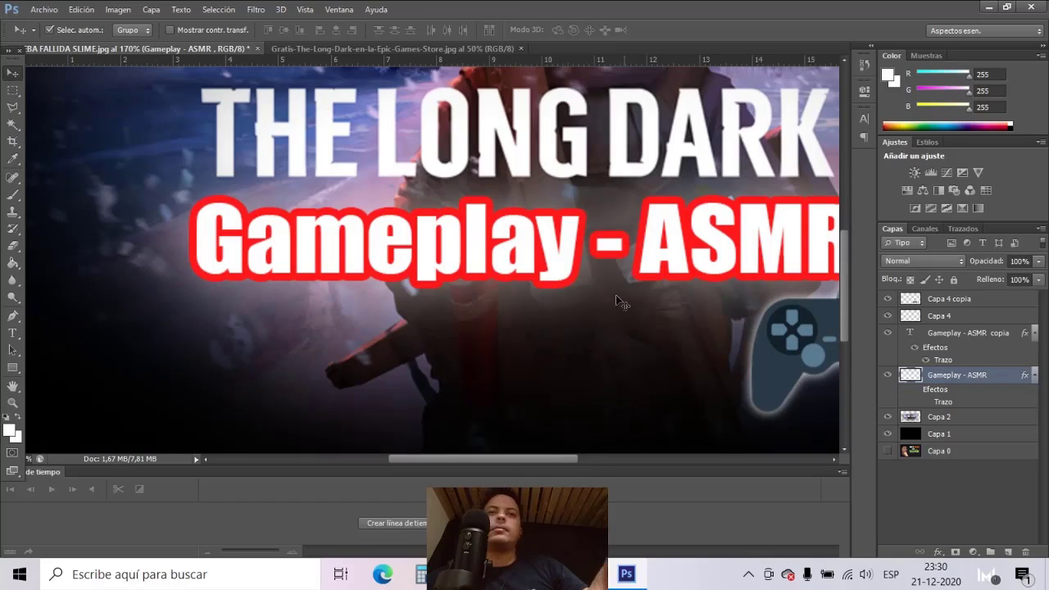
scroll(532, 282, "down", 3)
scroll(644, 329, "up", 1)
scroll(644, 328, "up", 3)
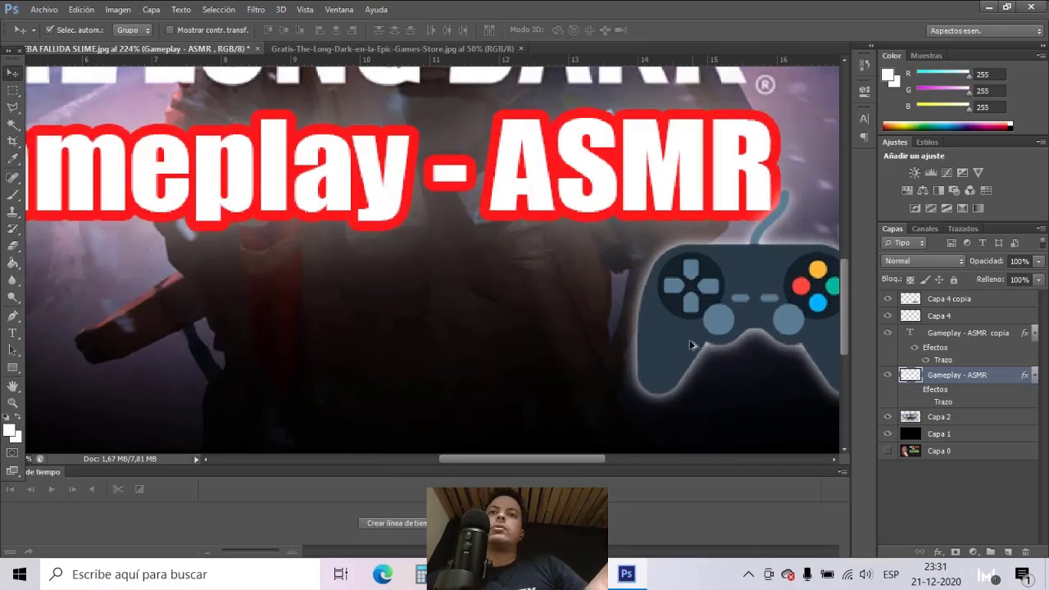
scroll(644, 328, "up", 2)
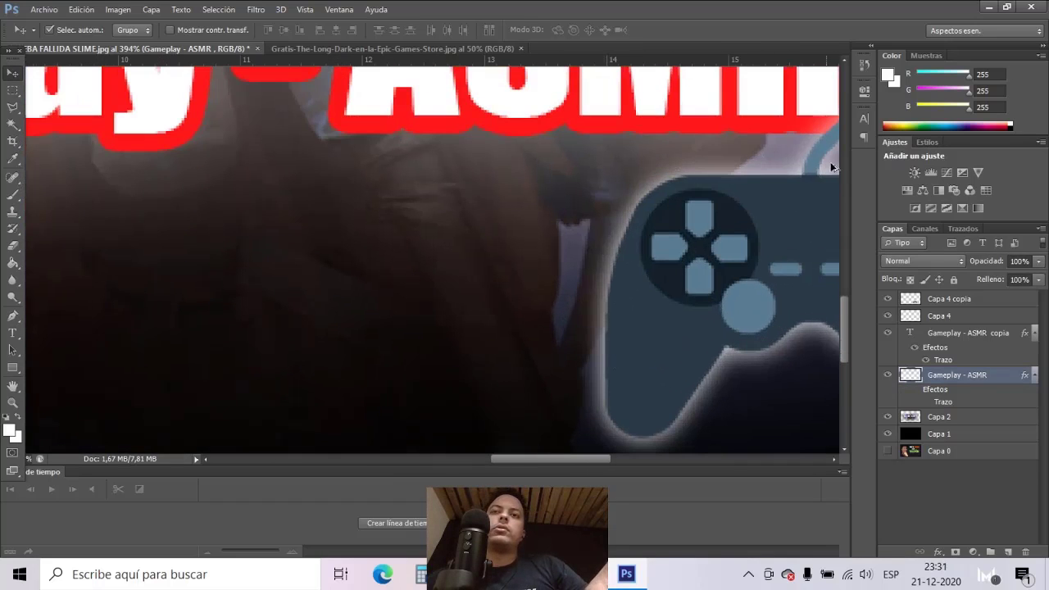
scroll(457, 265, "down", 2)
scroll(451, 270, "down", 2)
scroll(442, 298, "down", 1)
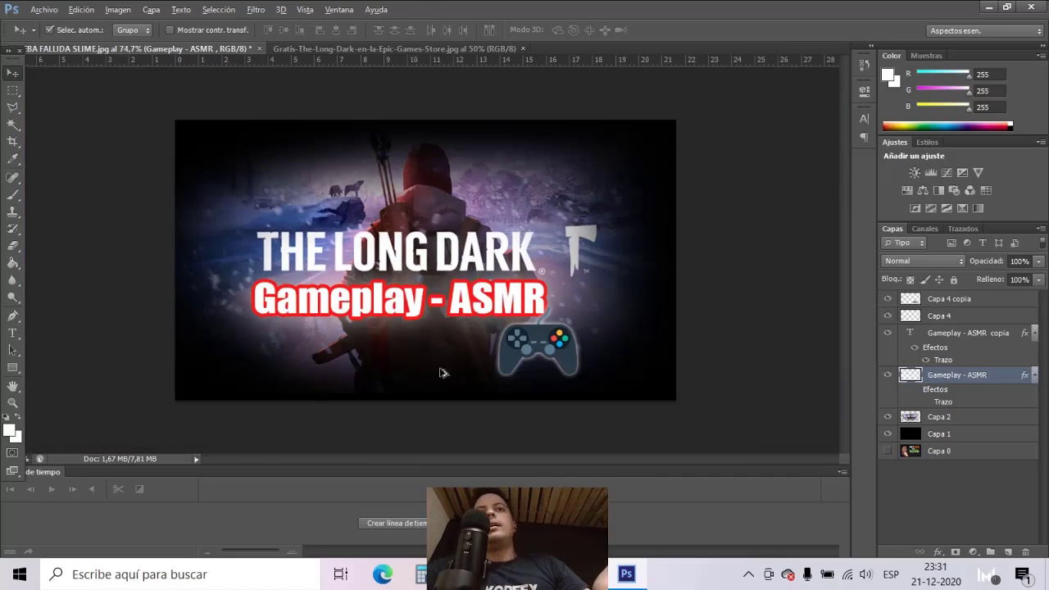
scroll(444, 370, "down", 1)
scroll(459, 369, "up", 2)
scroll(483, 369, "up", 2)
scroll(496, 368, "up", 1)
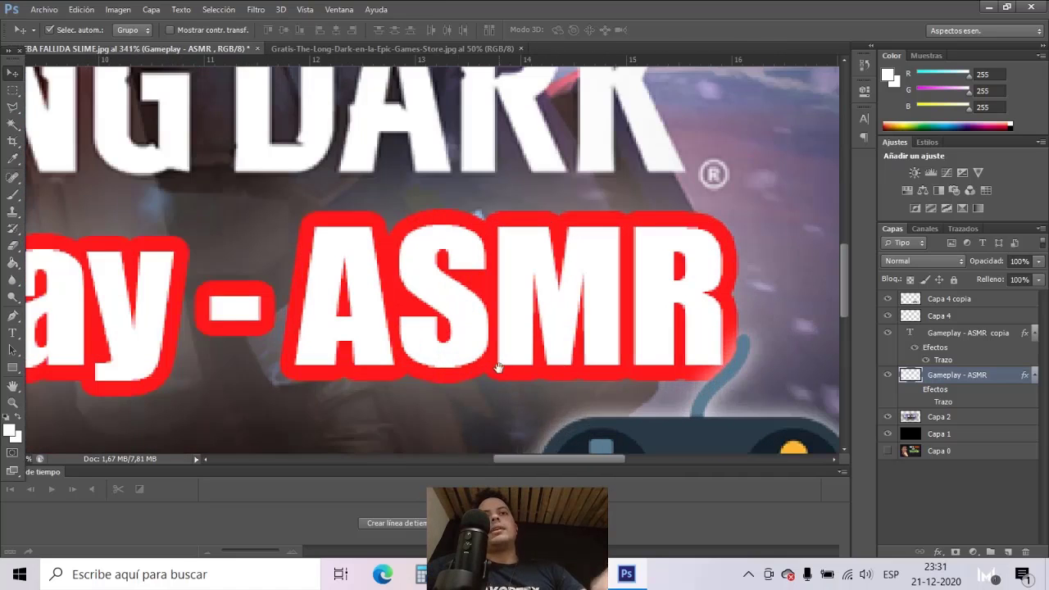
scroll(402, 227, "up", 1)
scroll(406, 242, "up", 2)
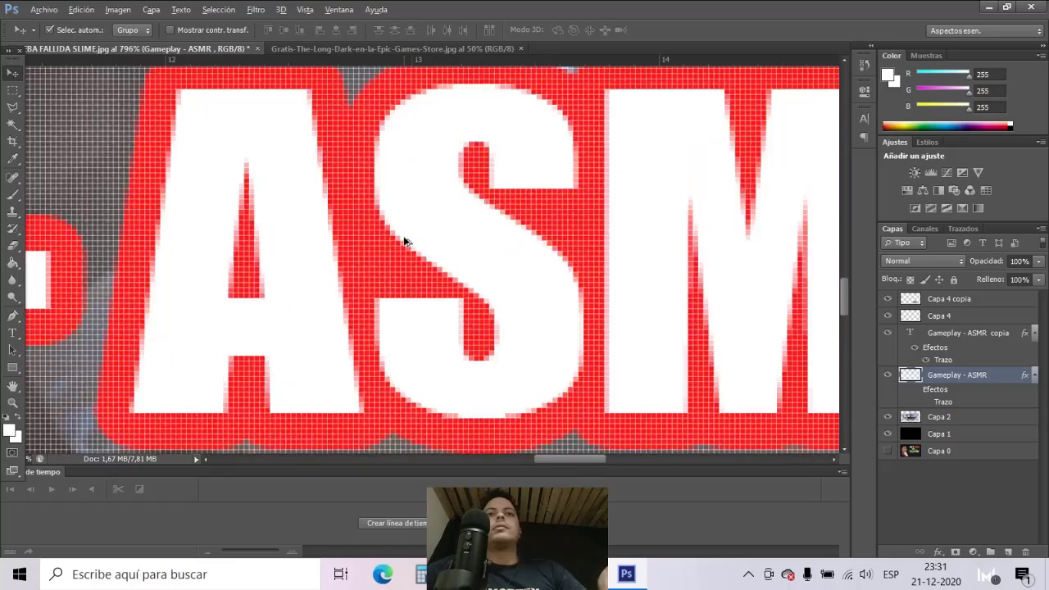
scroll(404, 241, "up", 1)
scroll(332, 287, "down", 2)
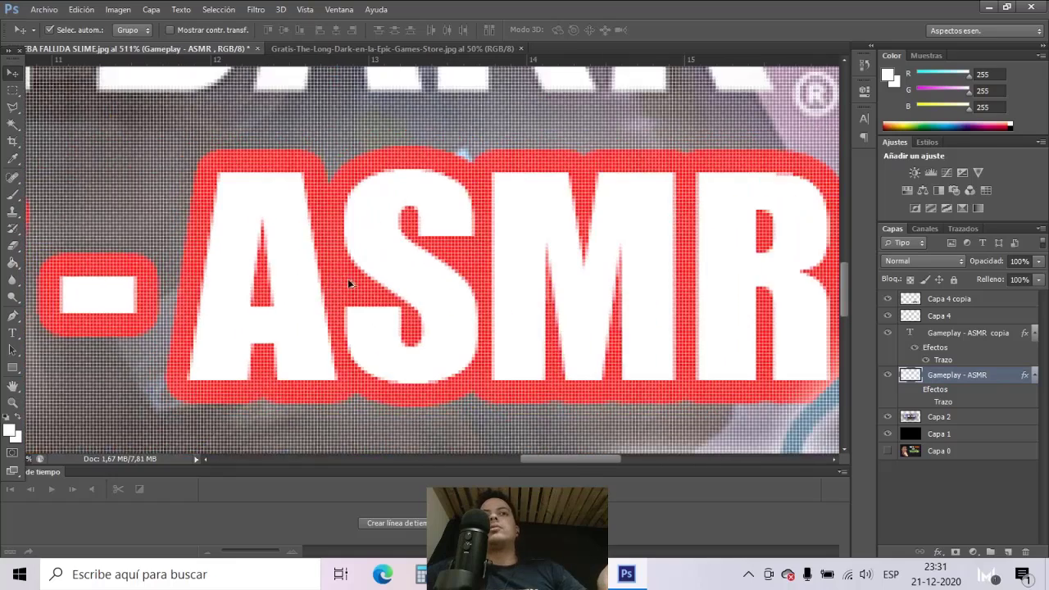
scroll(348, 280, "down", 2)
scroll(328, 286, "down", 1)
scroll(313, 285, "down", 1)
scroll(315, 279, "down", 2)
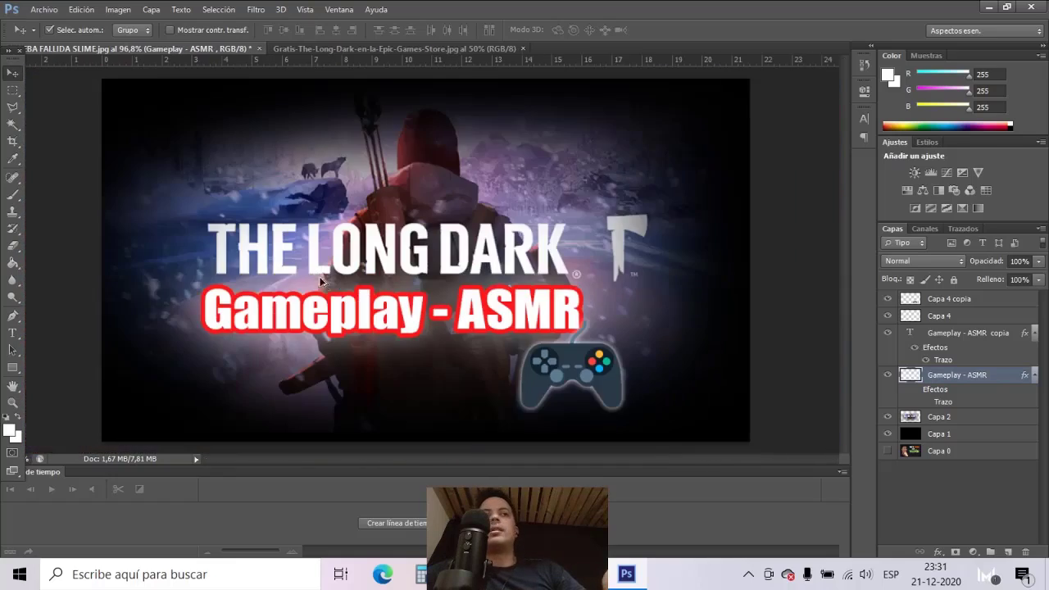
scroll(345, 274, "down", 1)
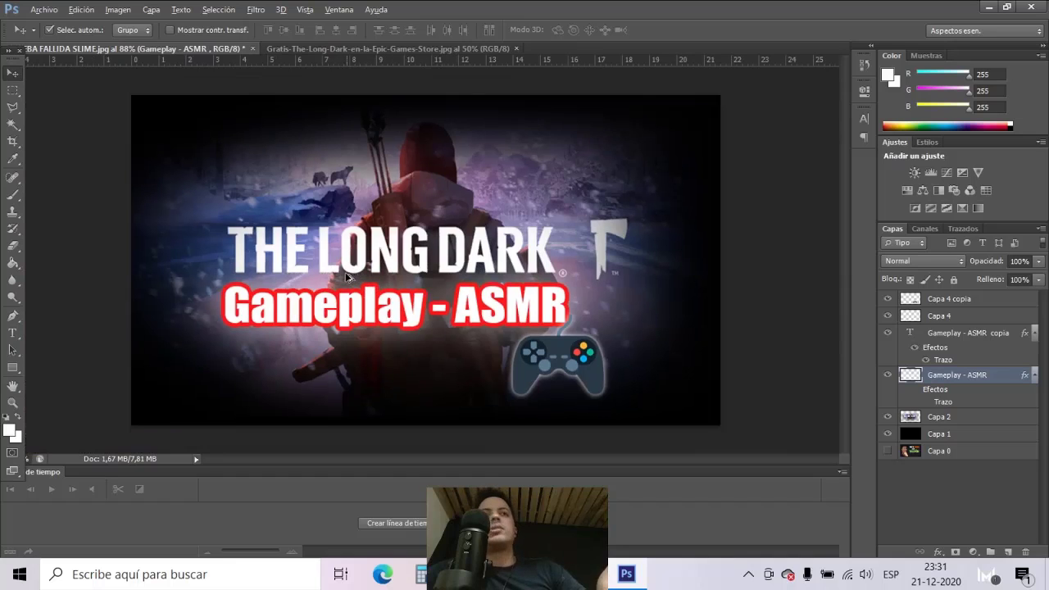
scroll(324, 271, "down", 3)
scroll(320, 272, "down", 2)
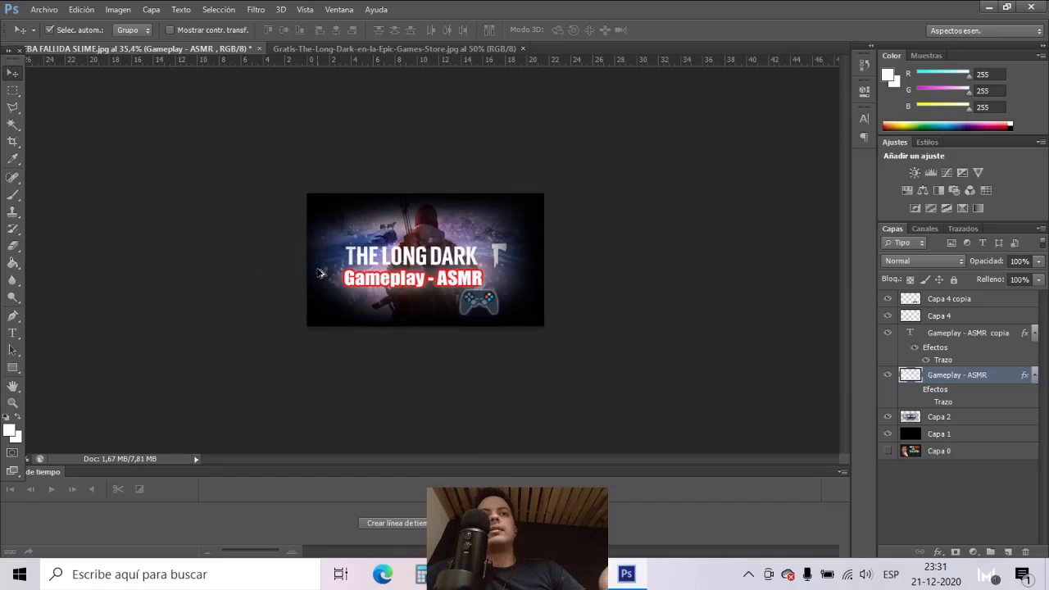
scroll(458, 283, "up", 2)
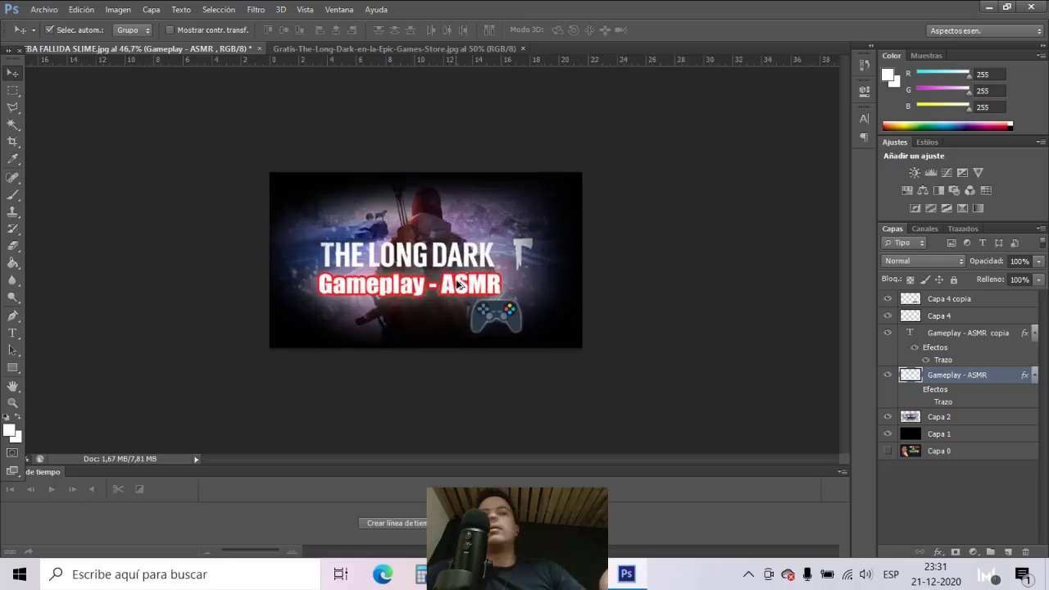
scroll(459, 283, "up", 2)
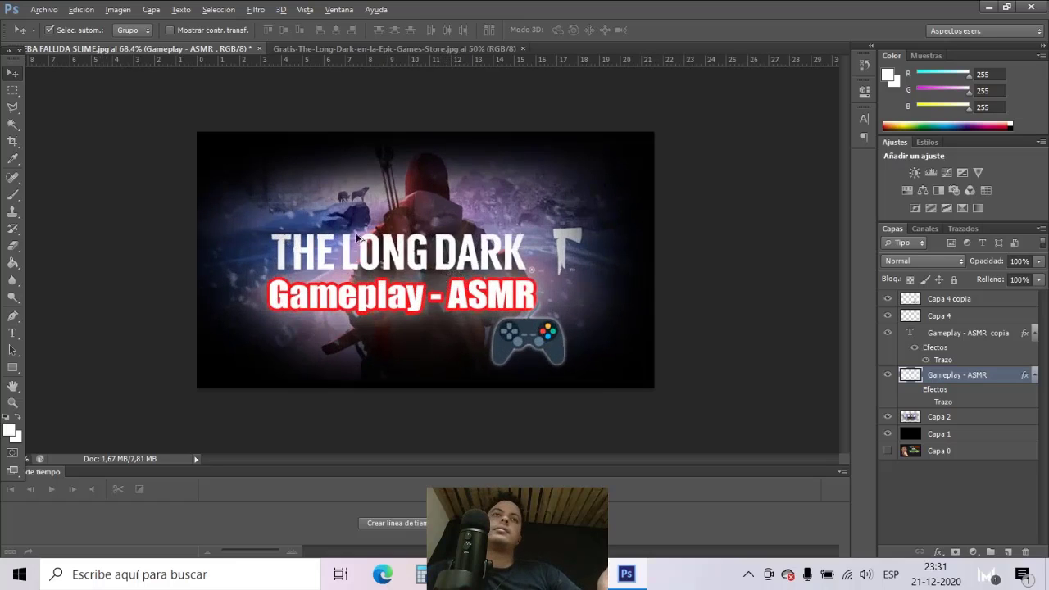
Save as JPEG 'gameplay the long dark' on the desktop at maximum quality, then minimise Photoshop
left_click(38, 10)
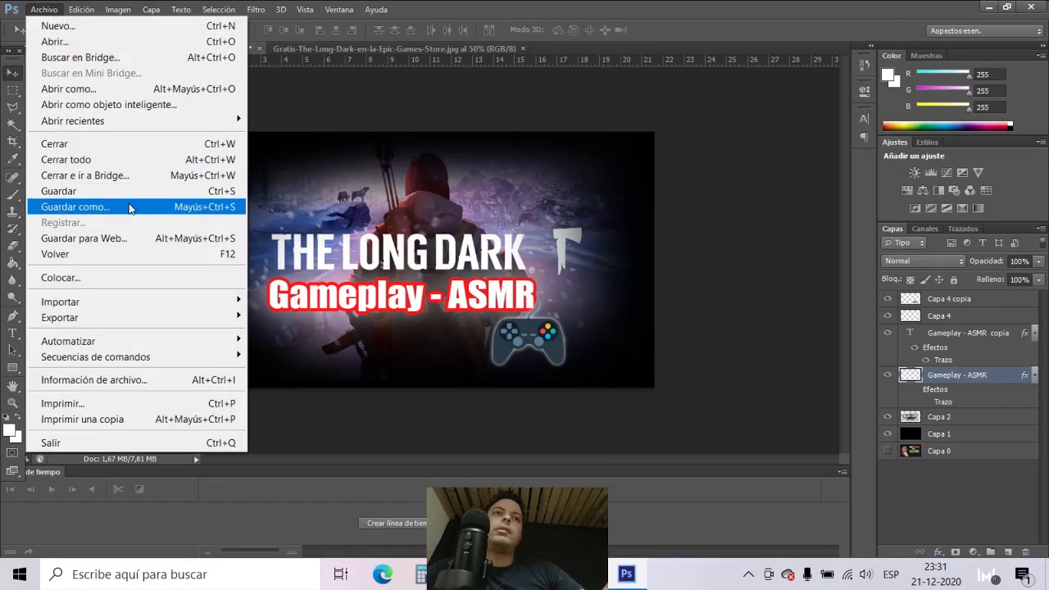
left_click(128, 205)
left_click(339, 335)
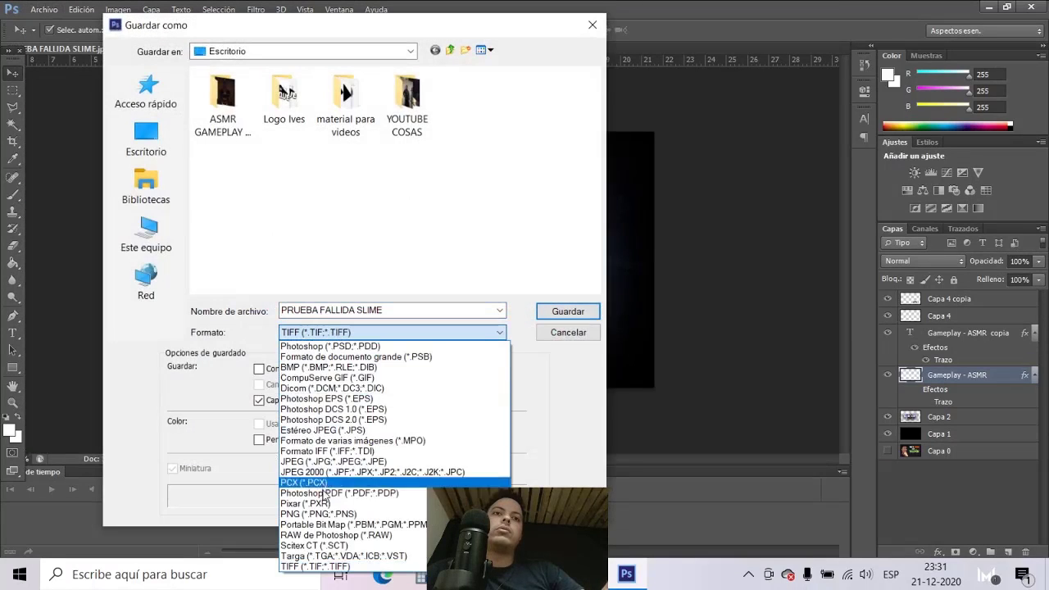
left_click(344, 459)
left_click(491, 310)
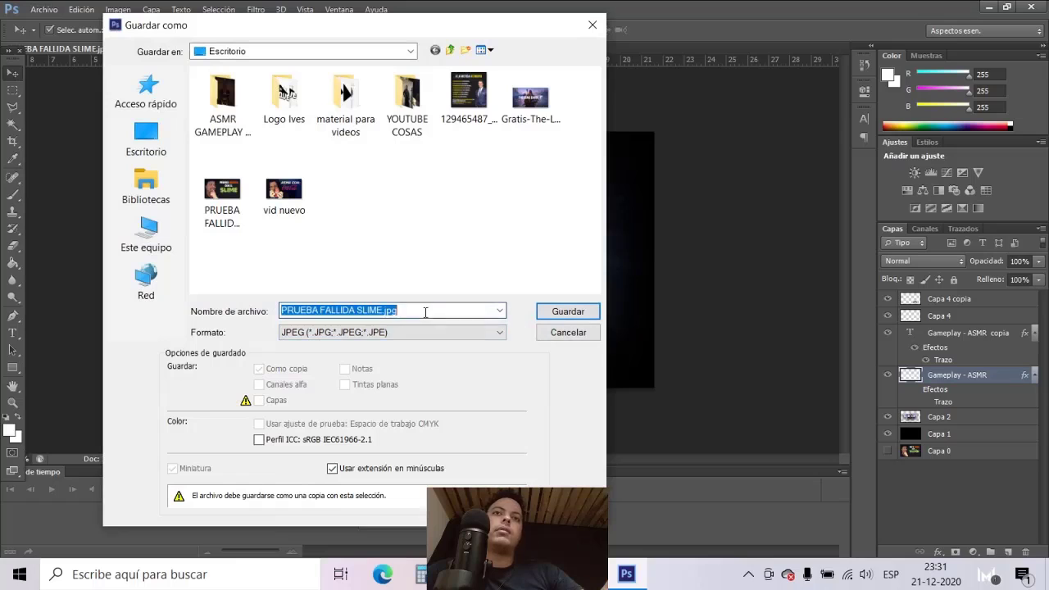
type("ga")
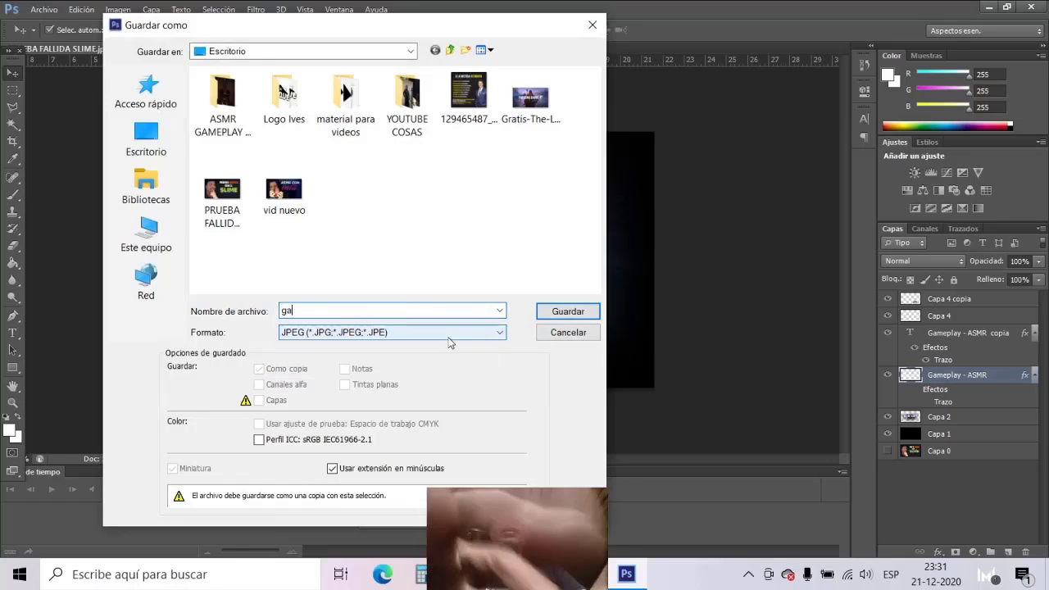
type("meplay")
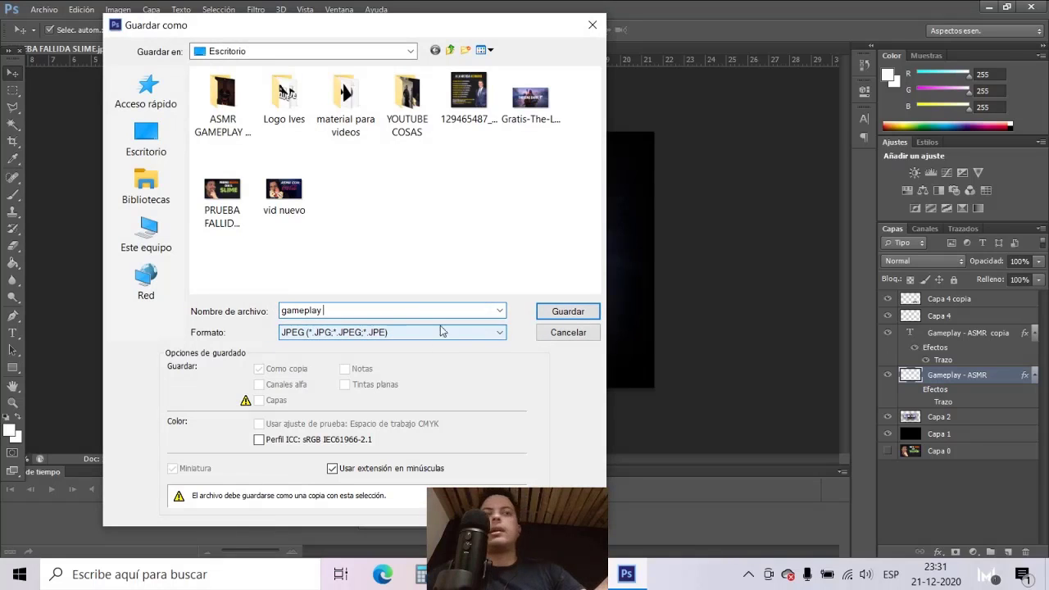
type(" the long")
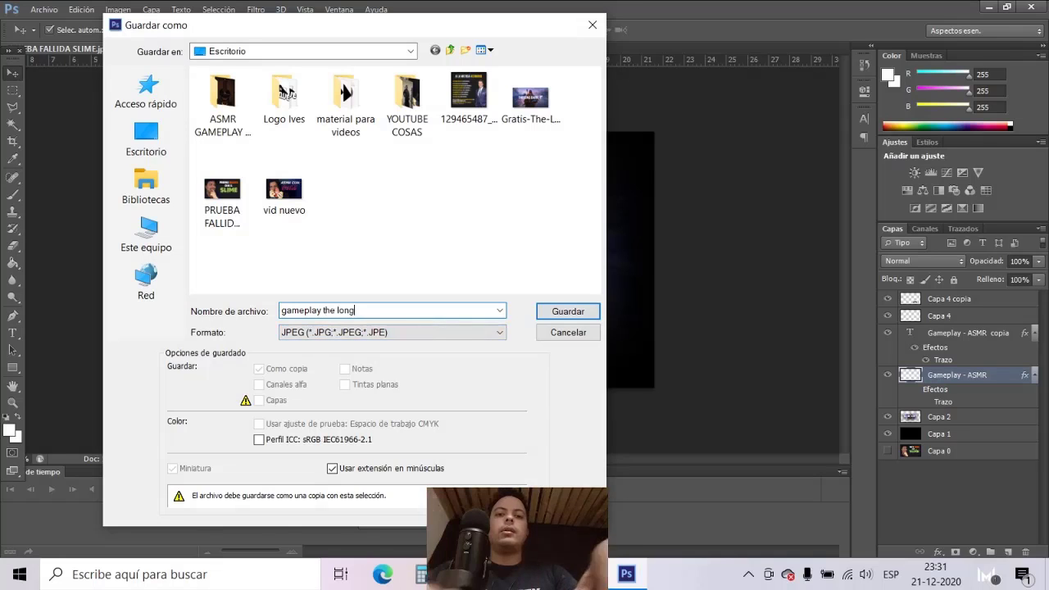
type(" dark")
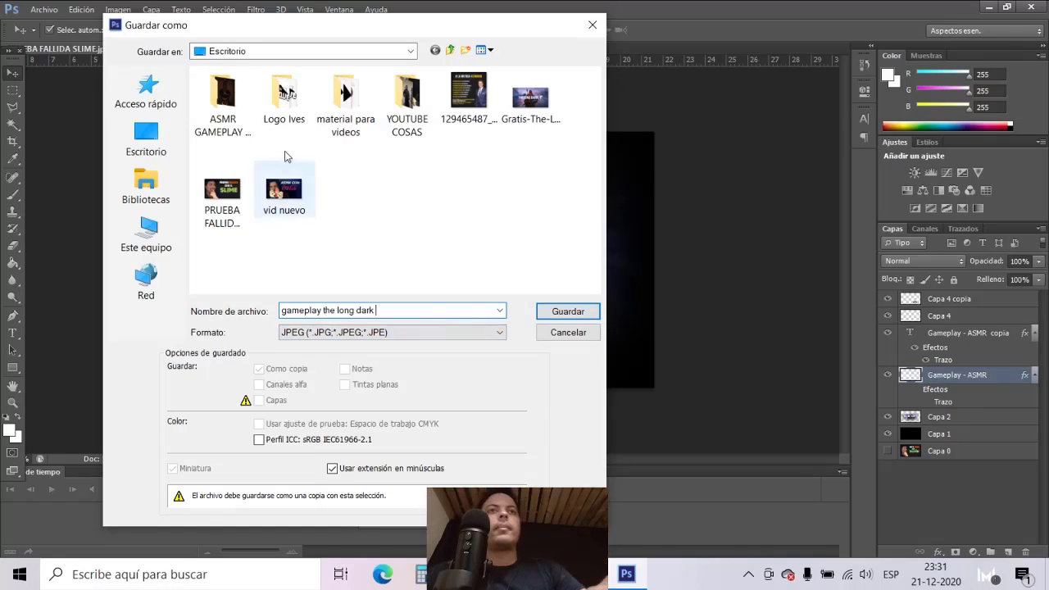
left_click(565, 318)
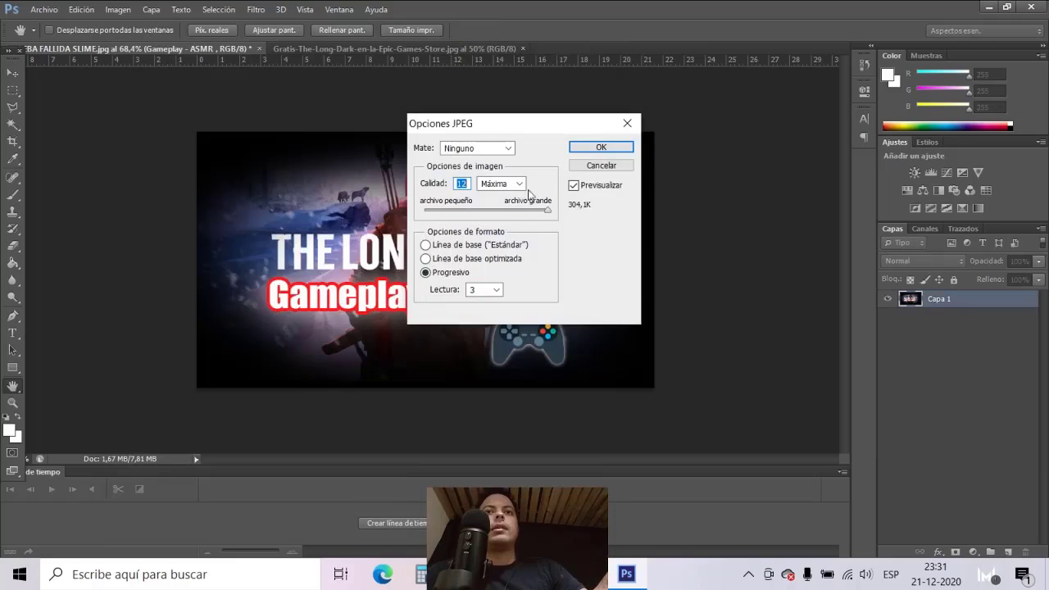
left_click(599, 148)
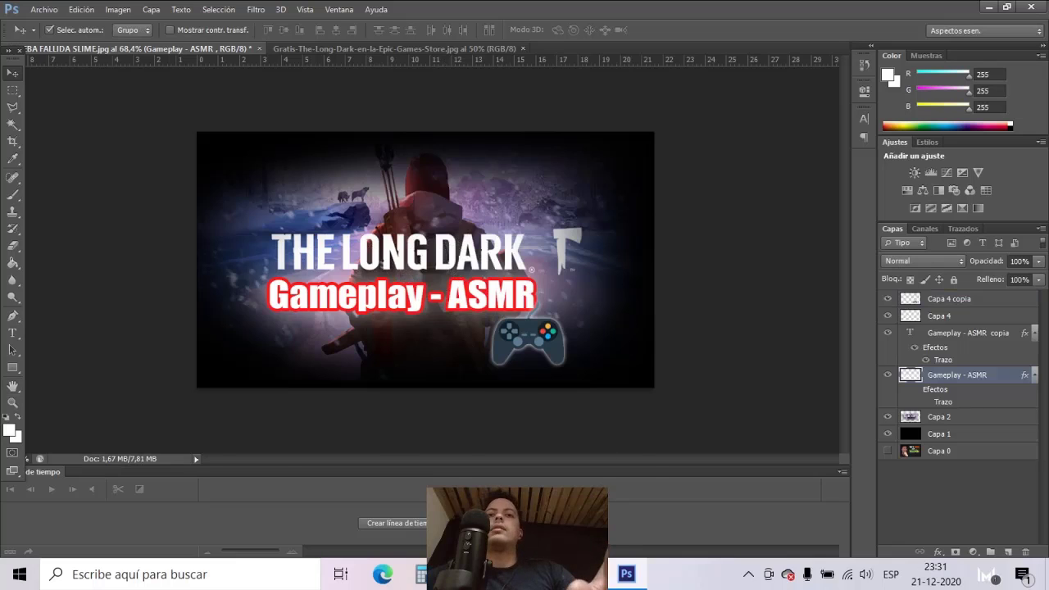
left_click(989, 6)
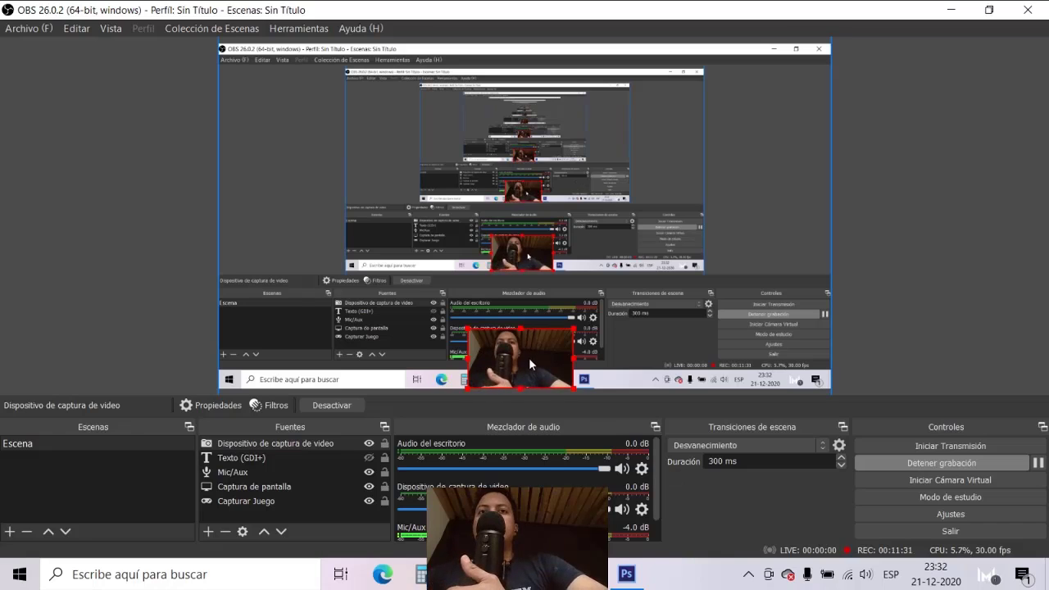
Drag the Dispositivo de captura de video overlay to the bottom-right corner, then return to Photoshop
left_click_drag(529, 357, 768, 345)
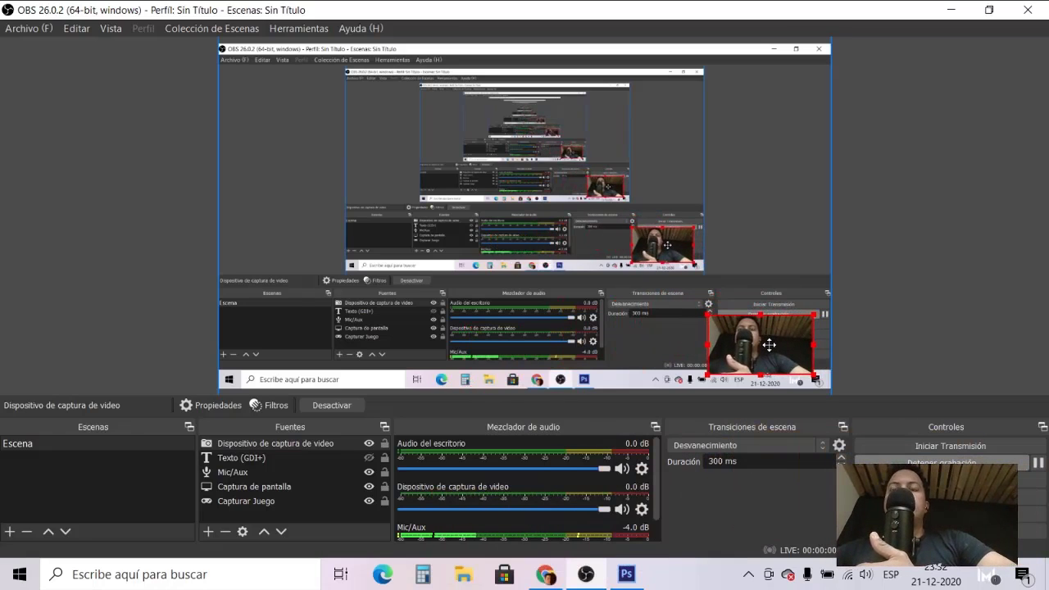
left_click_drag(769, 345, 762, 339)
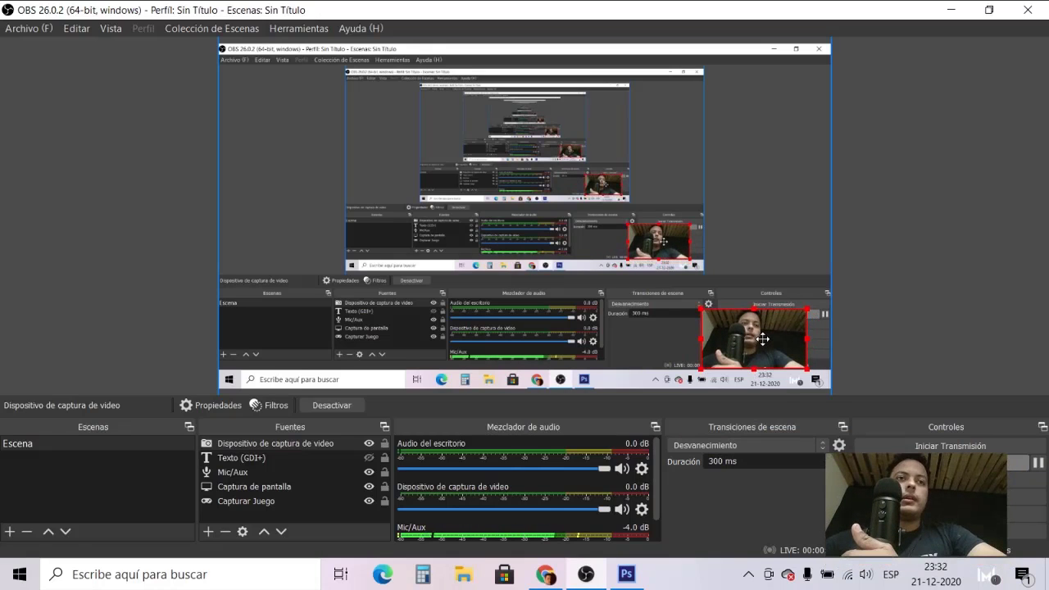
left_click(623, 574)
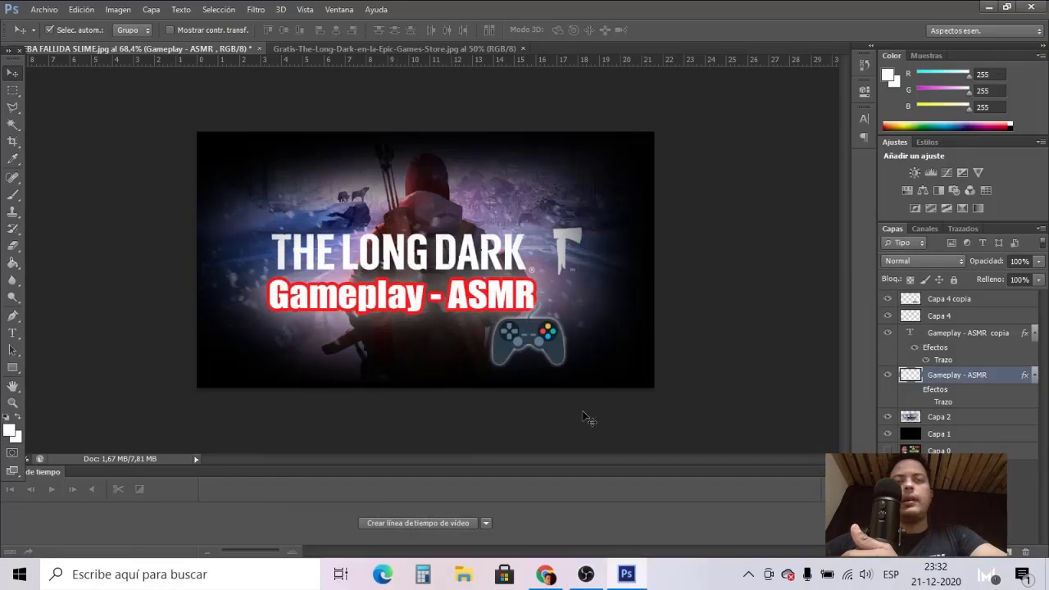
Close the Gratis-The-Long-Dark artwork tab and open vid nuevo.jpg from the Escritorio
left_click(459, 49)
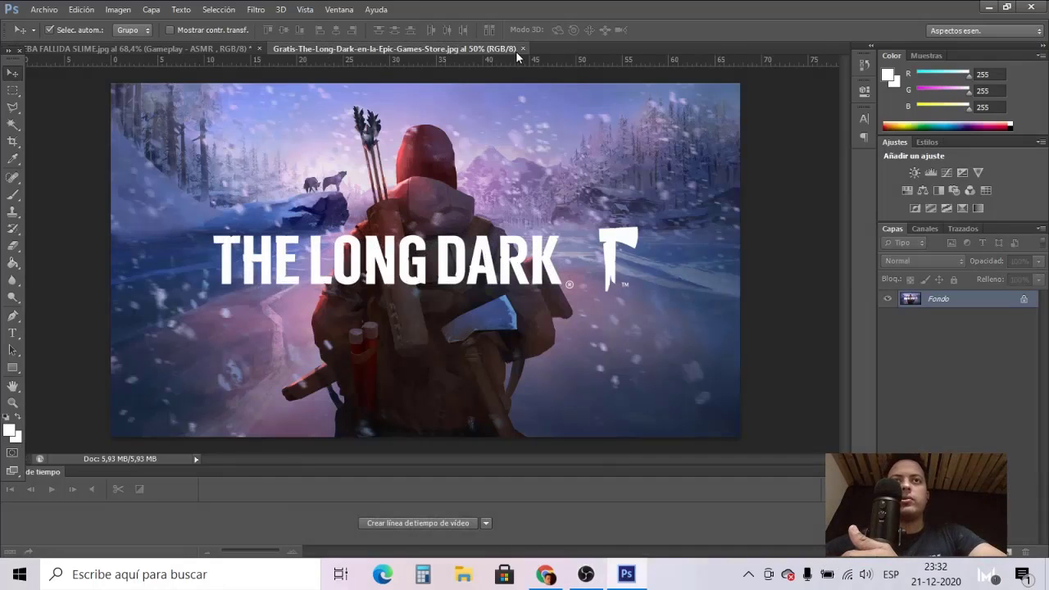
left_click(523, 49)
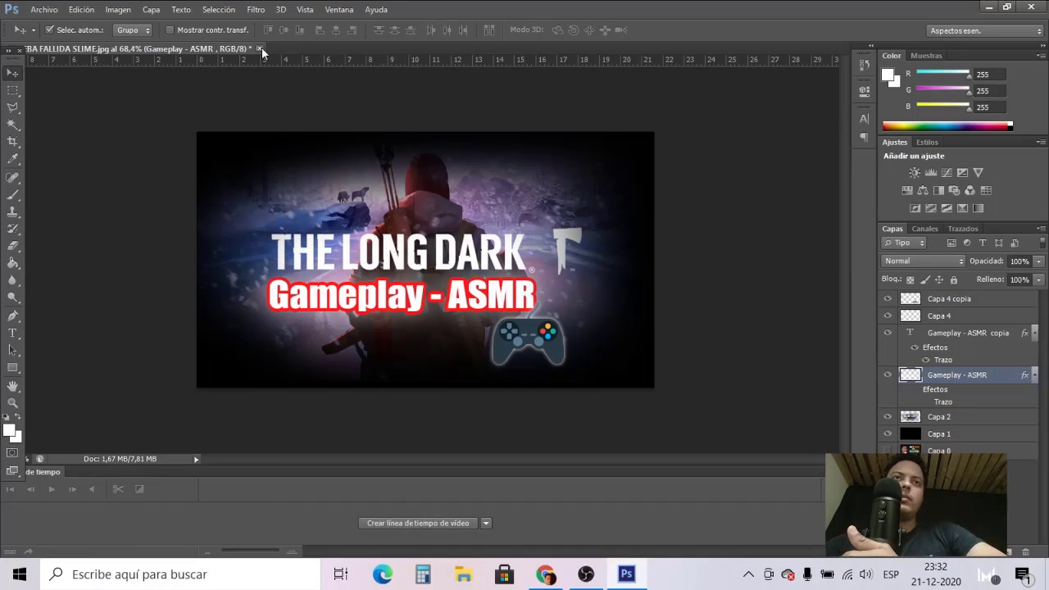
left_click(45, 9)
left_click(66, 39)
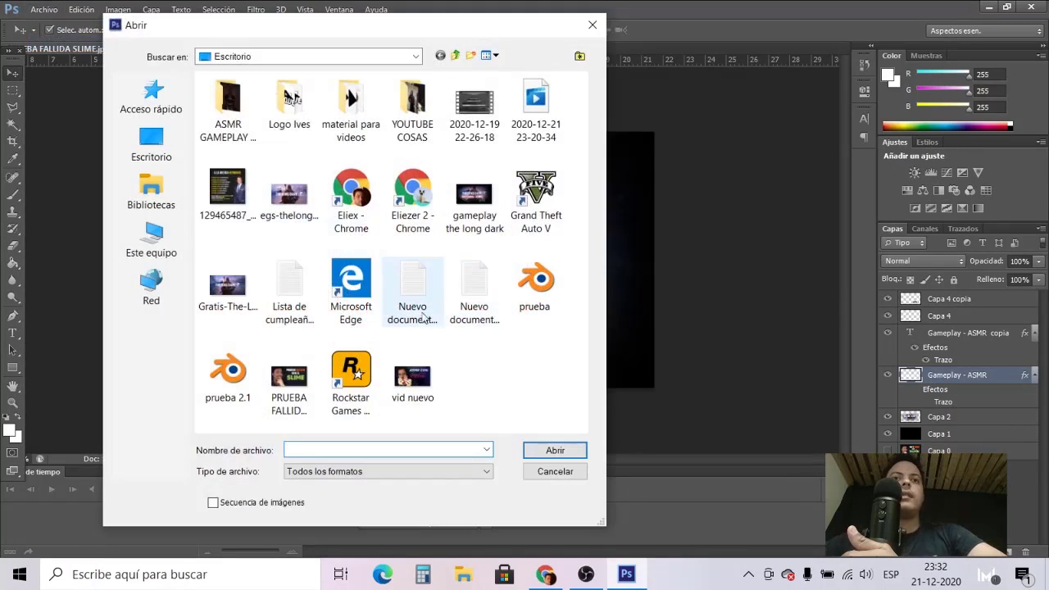
double_click(412, 378)
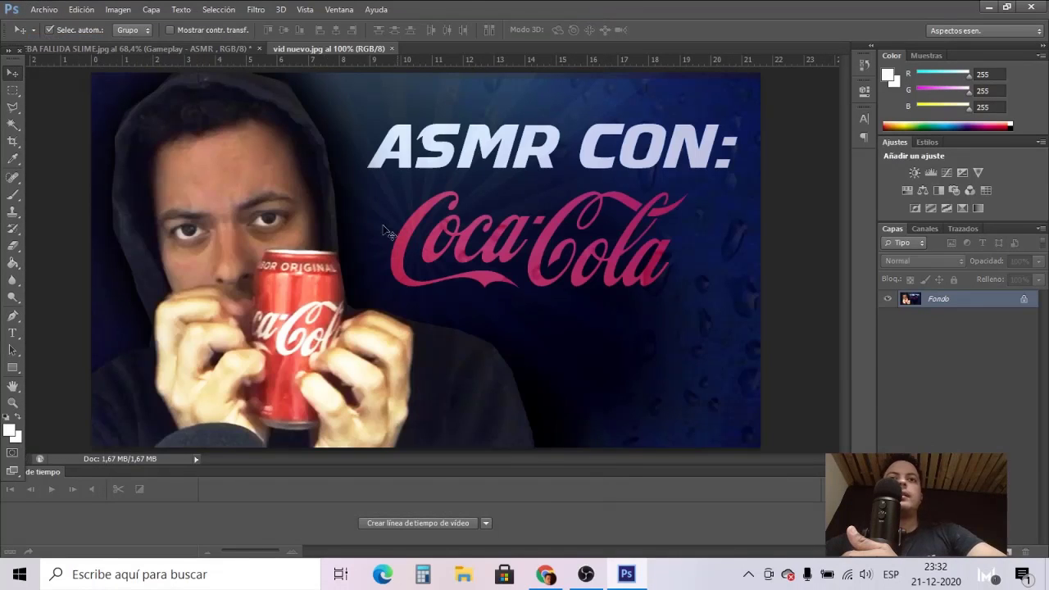
Bring up the Archivo > Abrir dialog again to pick another file
scroll(385, 246, "down", 2)
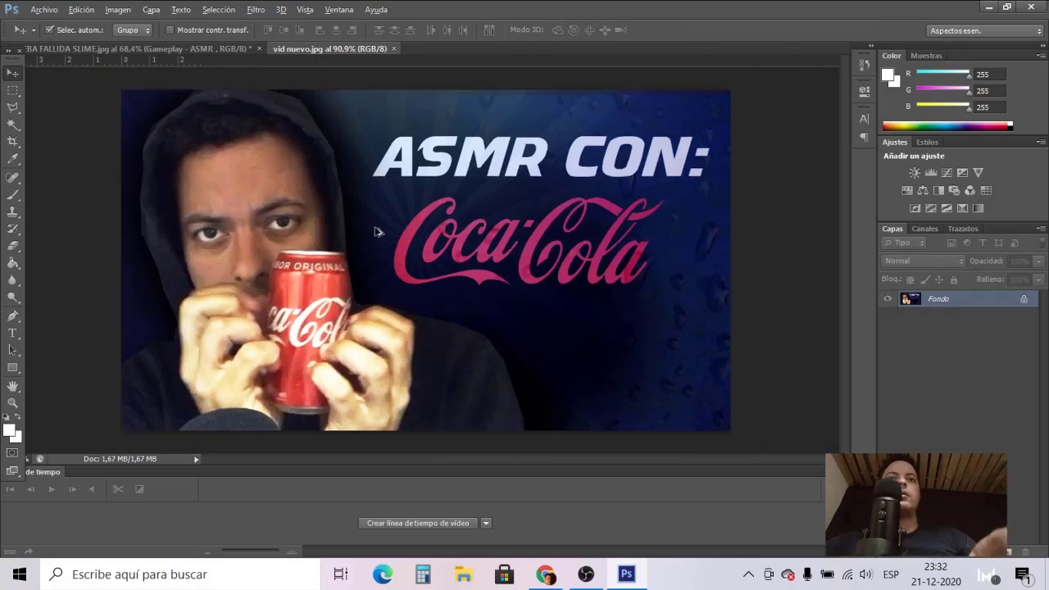
scroll(415, 246, "up", 1)
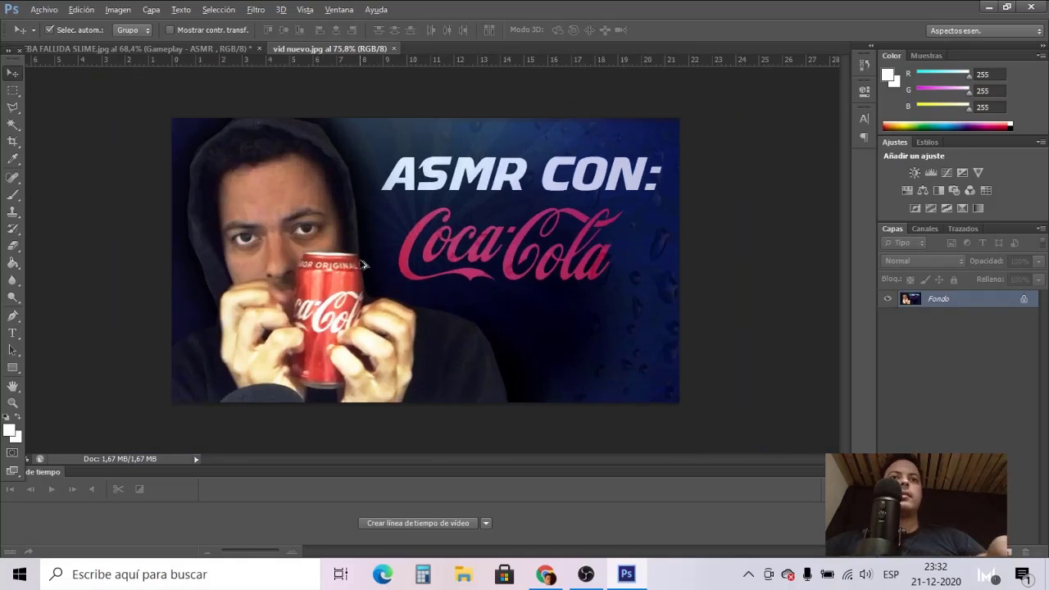
scroll(395, 247, "up", 1)
left_click(44, 9)
left_click(46, 25)
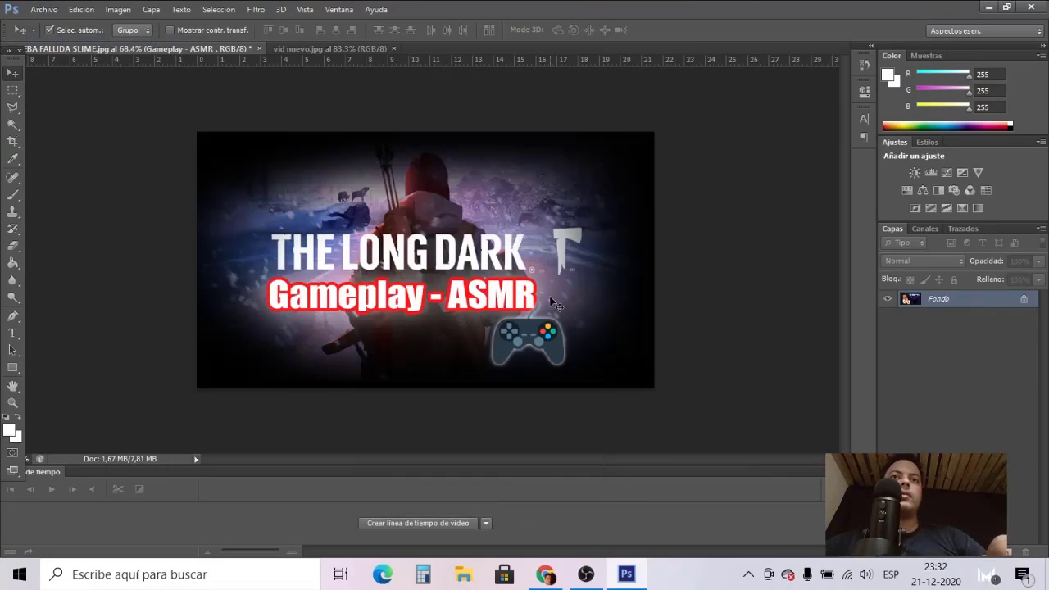
Close the Long Dark thumbnail document, answering the save-changes prompt
left_click(329, 50)
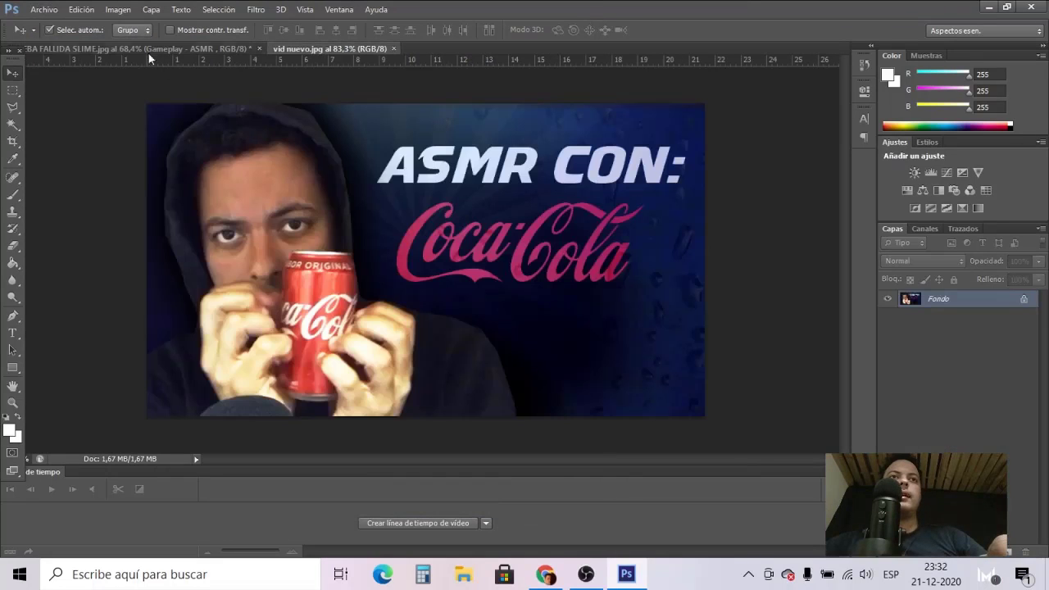
left_click(82, 52)
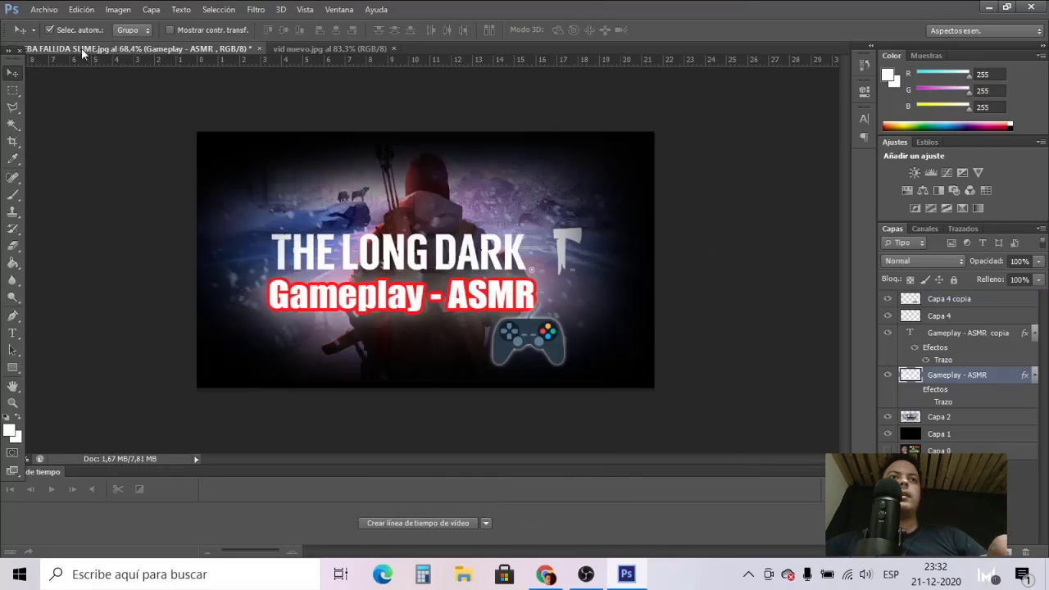
left_click(258, 48)
left_click(563, 223)
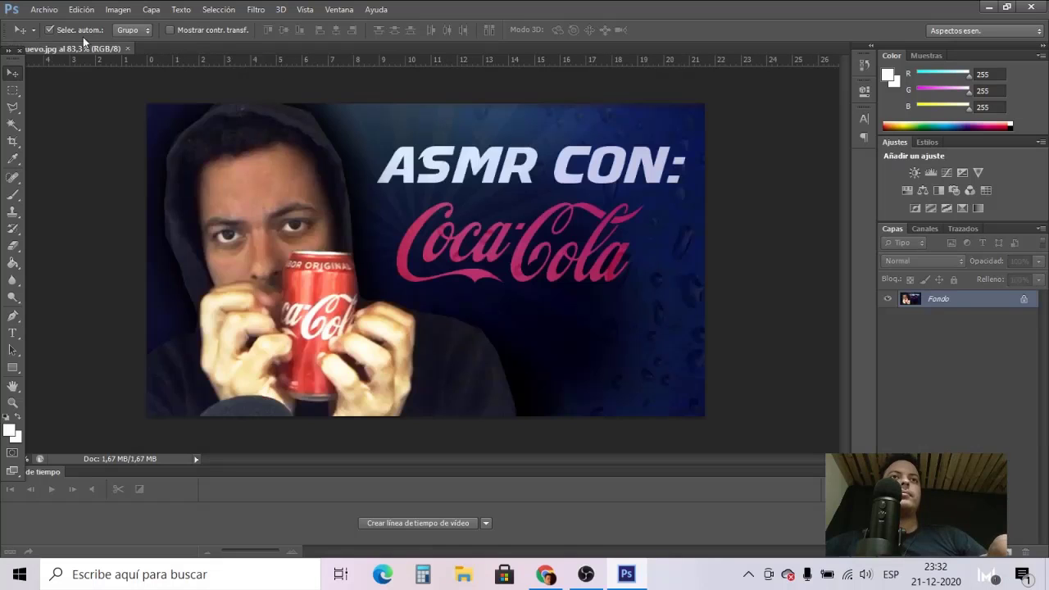
left_click(42, 9)
left_click(274, 94)
Open PRUEBA FALLIDA SLIME.jpg via Archivo > Abrir
left_click(39, 10)
left_click(50, 40)
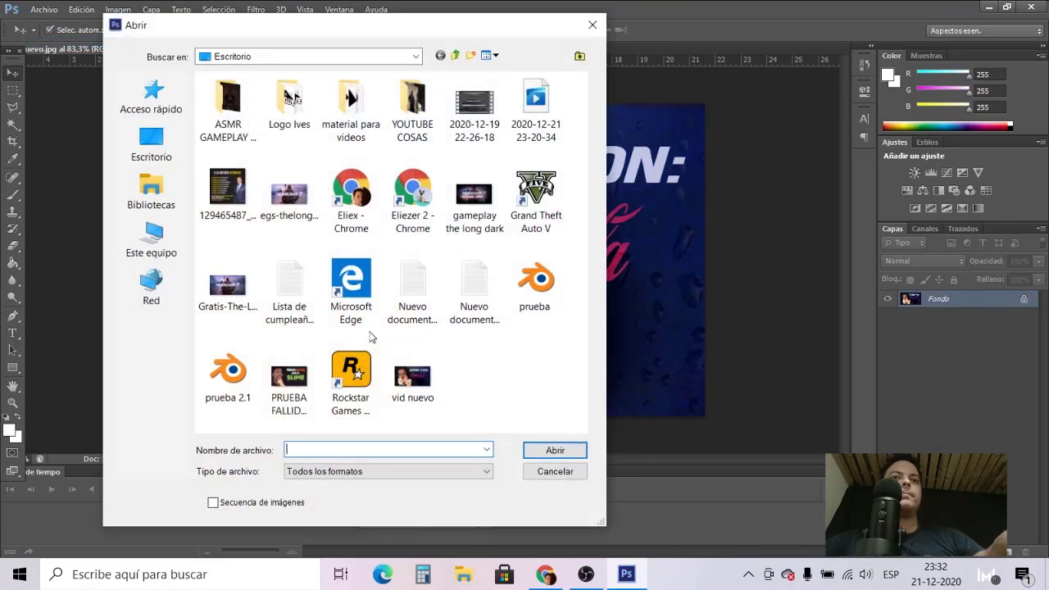
double_click(298, 379)
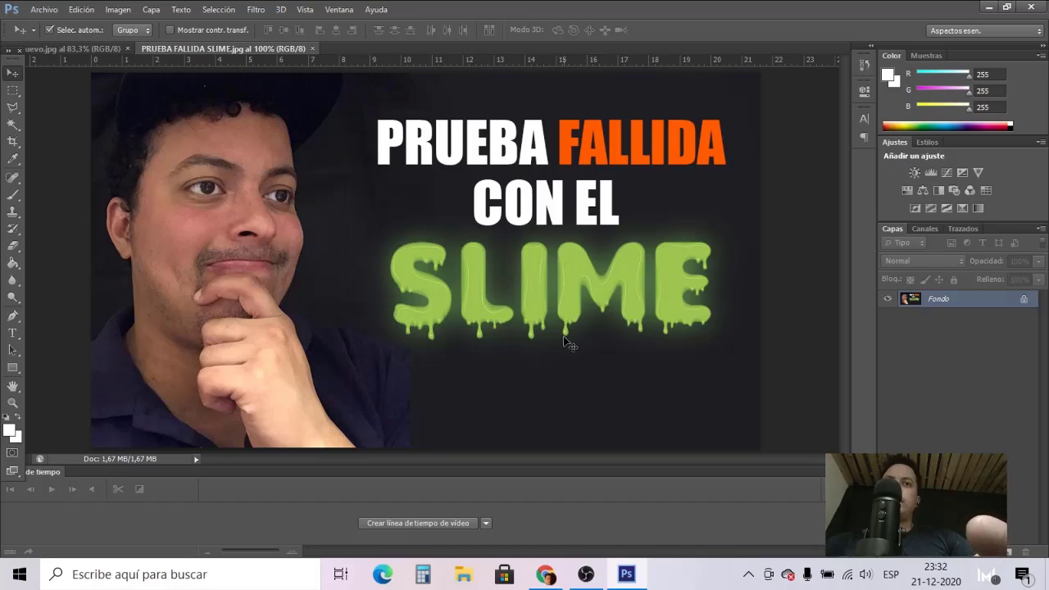
left_click(587, 577)
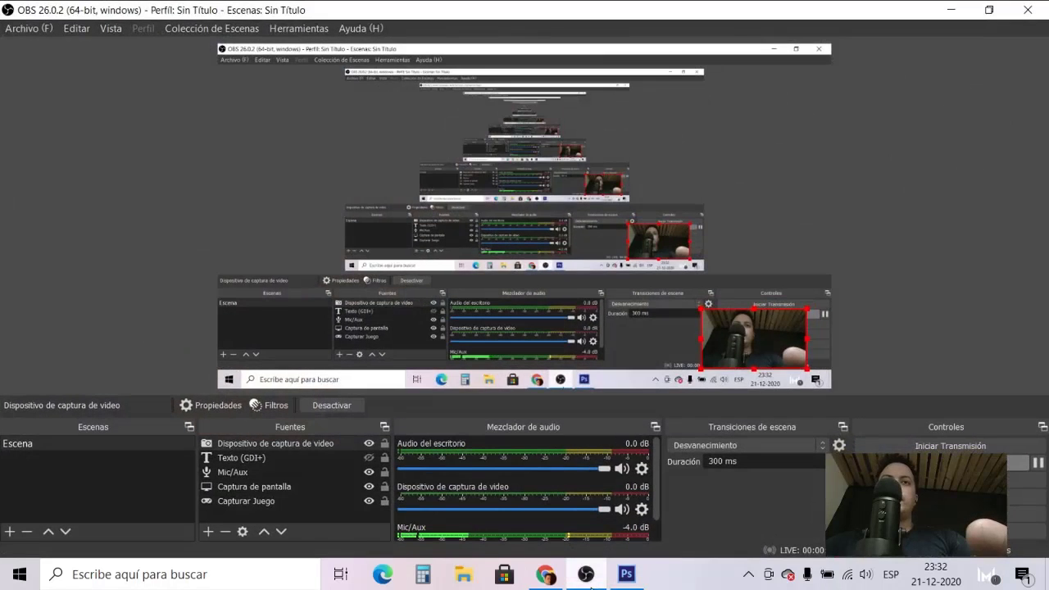
left_click(586, 577)
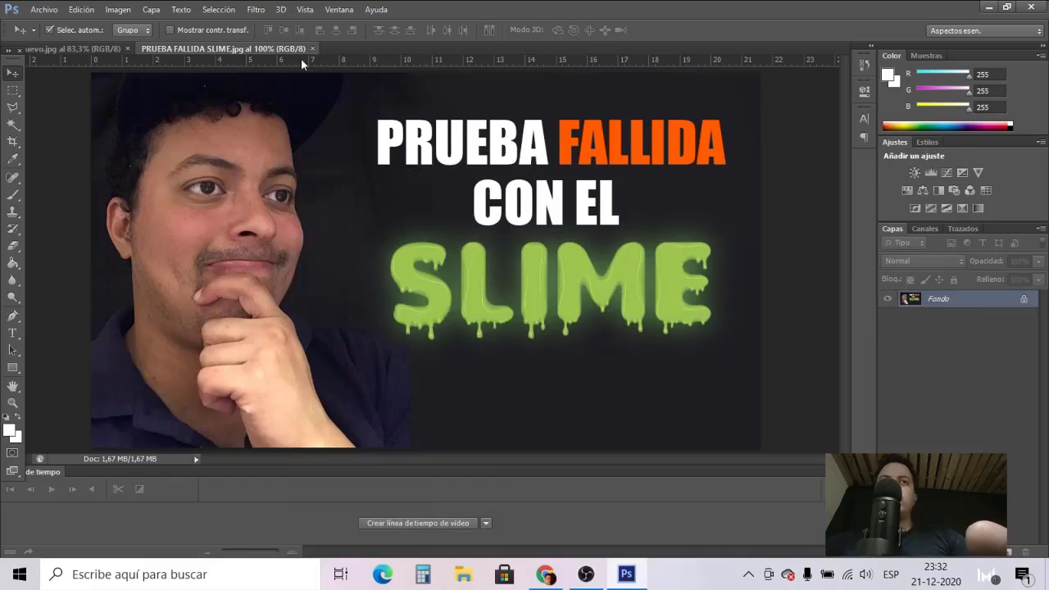
Close the PRUEBA FALLIDA SLIME and vid nuevo documents and take Photoshop out of full-screen
left_click(313, 48)
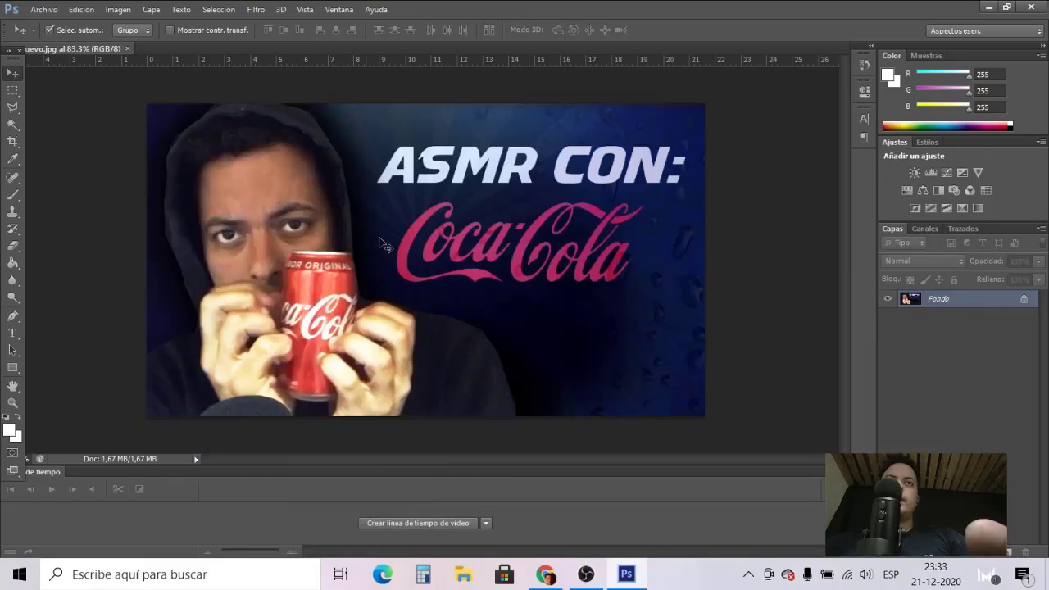
left_click(127, 47)
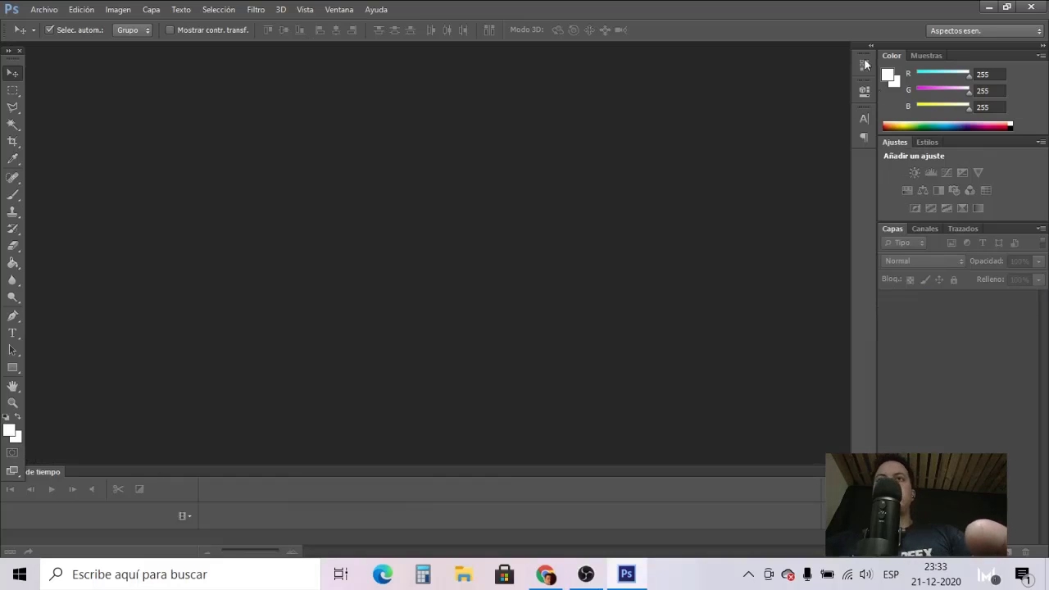
left_click_drag(861, 9, 375, 46)
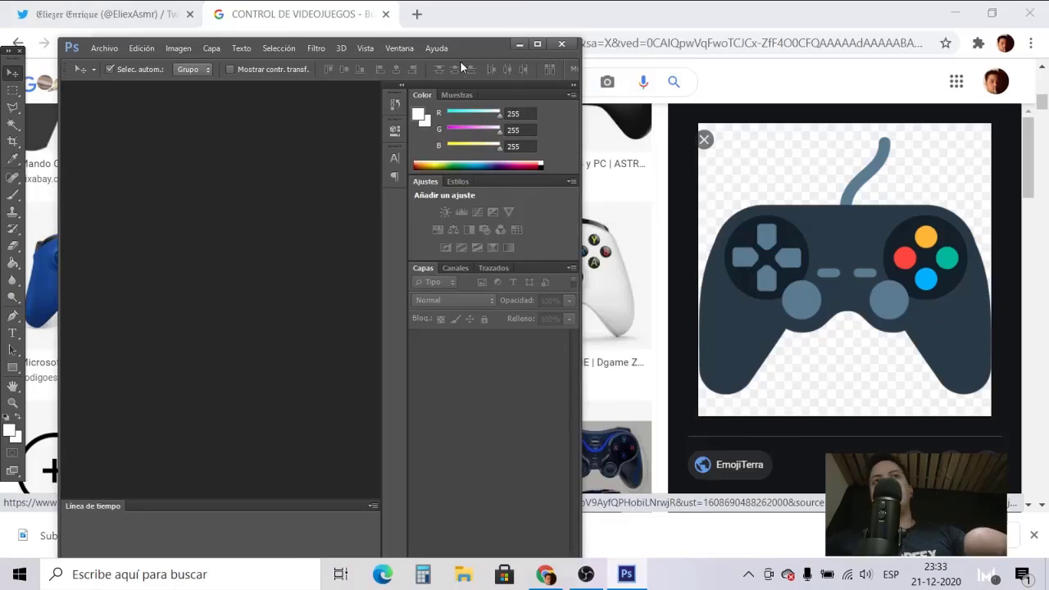
Close the Photoshop window with its X button and bring OBS Studio back to the front
left_click_drag(483, 47, 525, 56)
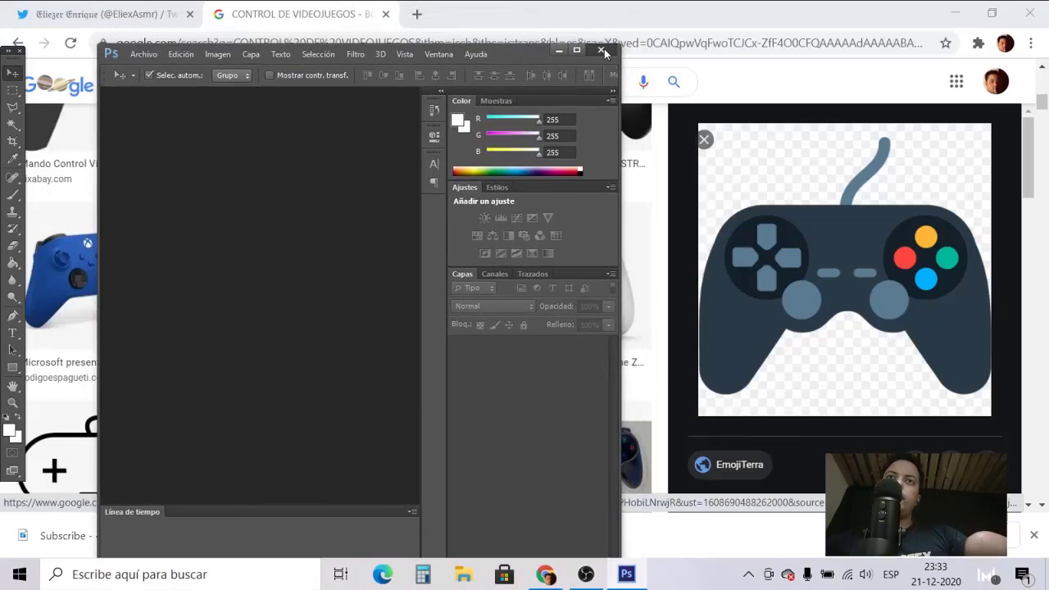
left_click(602, 51)
left_click(595, 580)
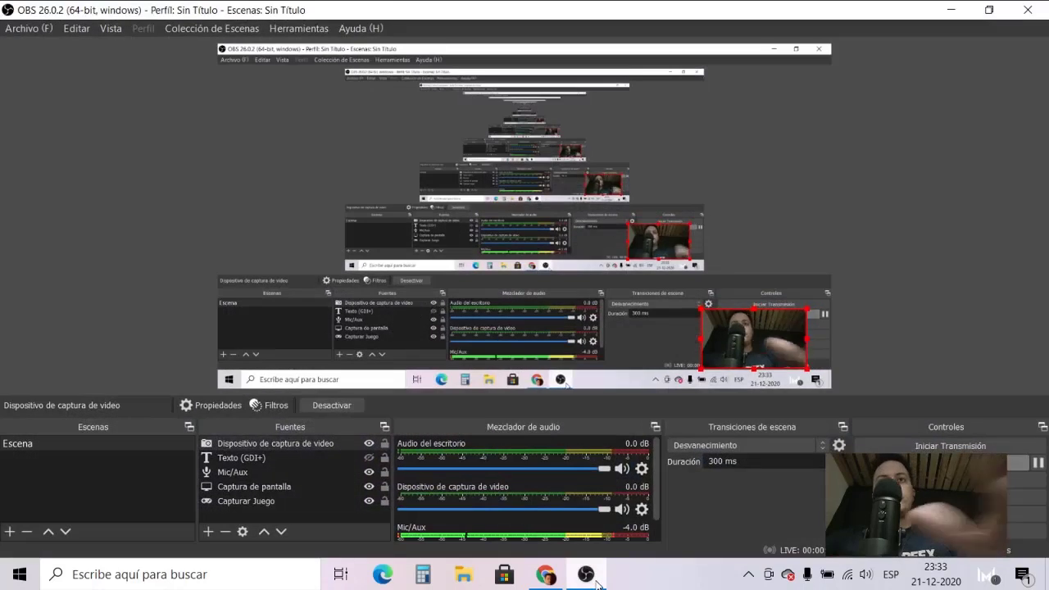